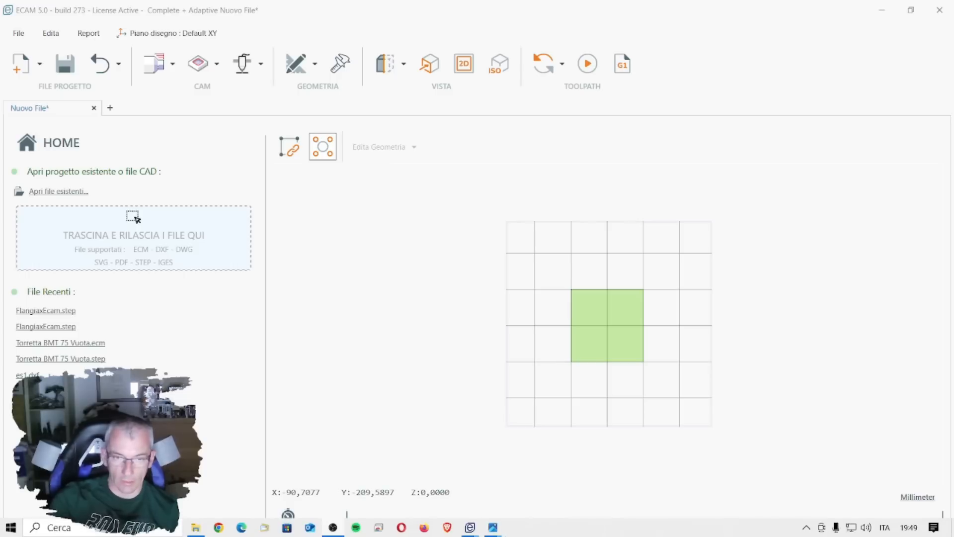
Switch to the photo viewer, examine the dimensions in the flange's technical drawing, and return to ECAM.
{"action": "mouse_move", "coordinate": [493, 527]}
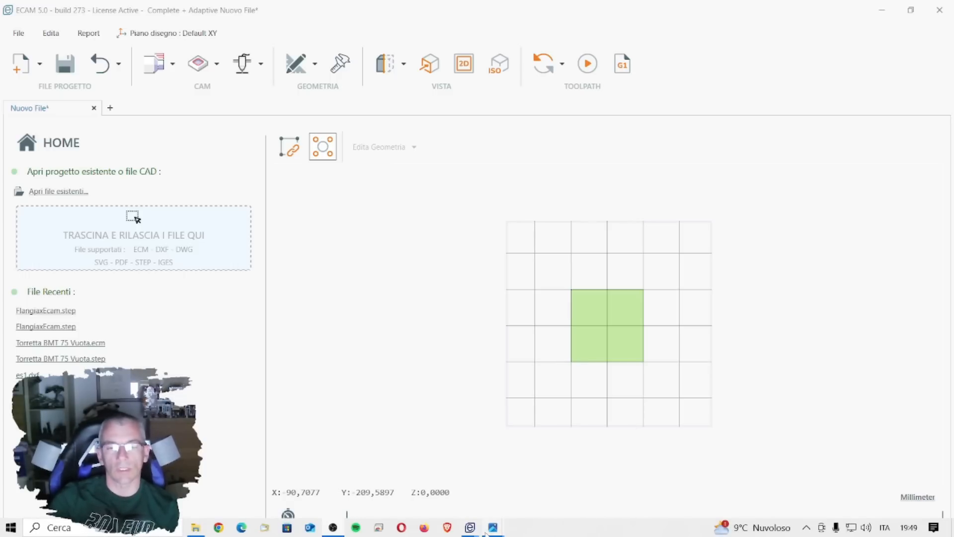
{"action": "left_click", "coordinate": [481, 432]}
{"action": "left_click", "coordinate": [506, 497]}
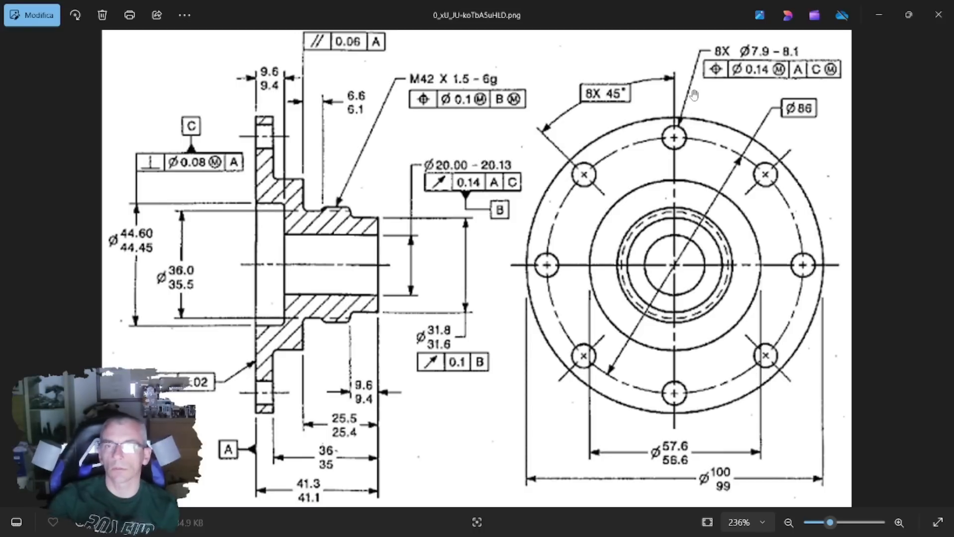
{"action": "left_click", "coordinate": [877, 17]}
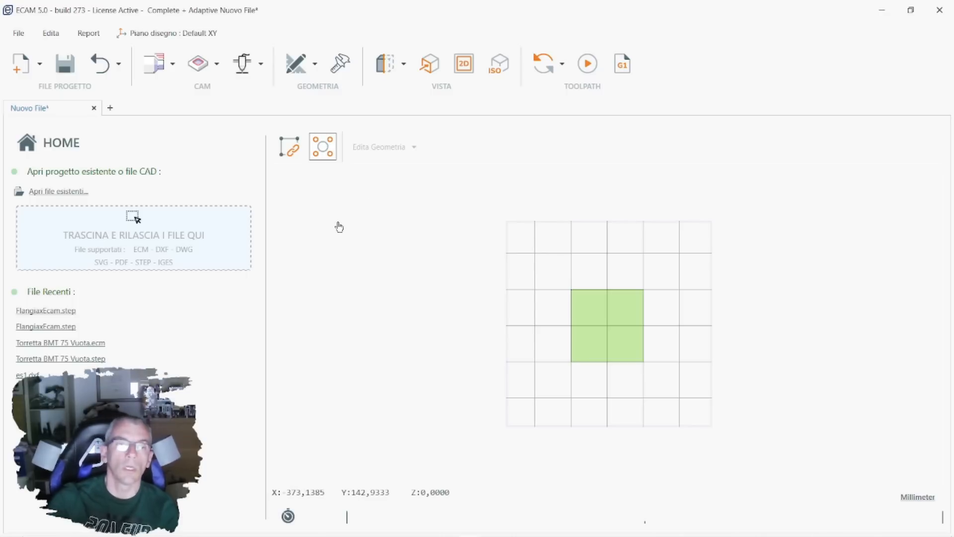
Import the FlangiaxEcam.step model with automatic orientation and accept the flange's orientation.
{"action": "left_click", "coordinate": [64, 196]}
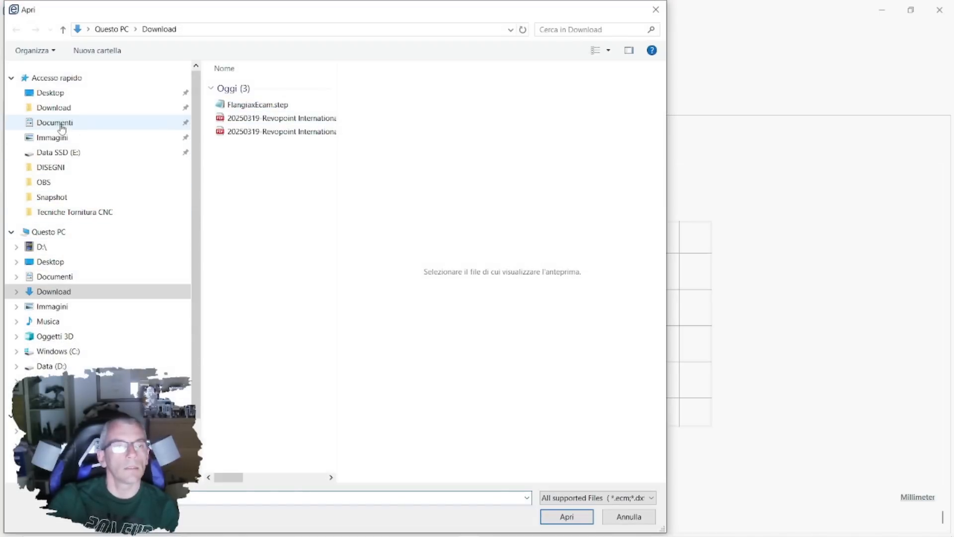
{"action": "left_click", "coordinate": [64, 168]}
{"action": "double_click", "coordinate": [244, 112]}
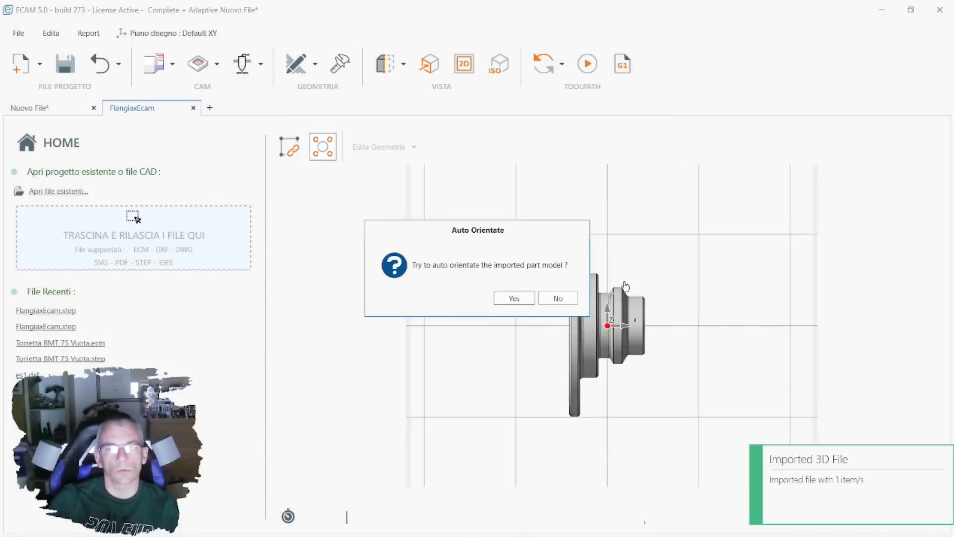
{"action": "left_click", "coordinate": [732, 328]}
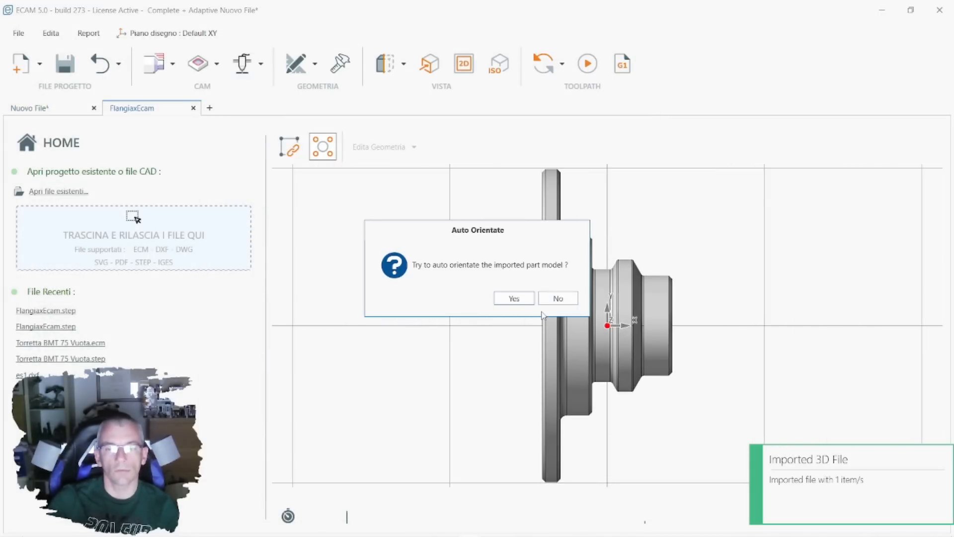
{"action": "left_click", "coordinate": [515, 298]}
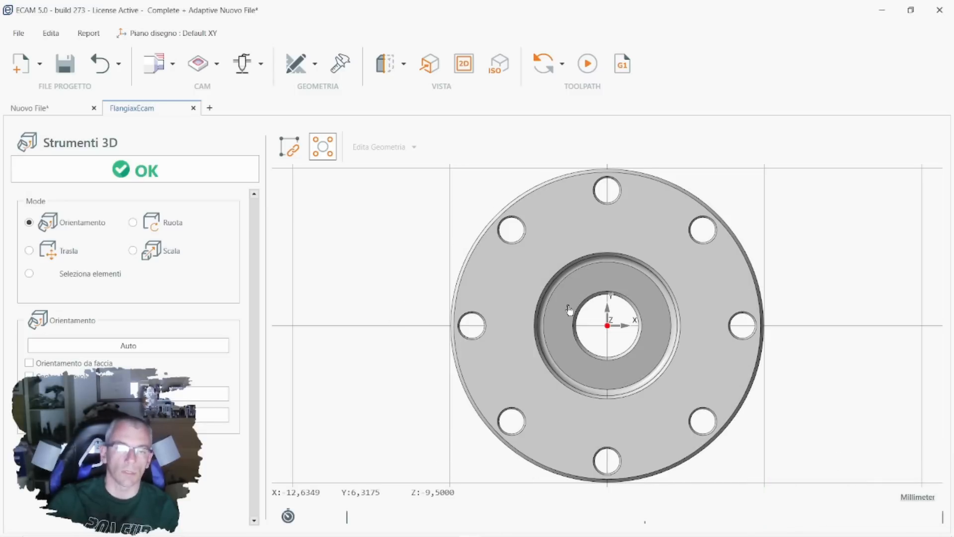
{"action": "middle_click_drag", "start_coordinate": [509, 298], "coordinate": [629, 345]}
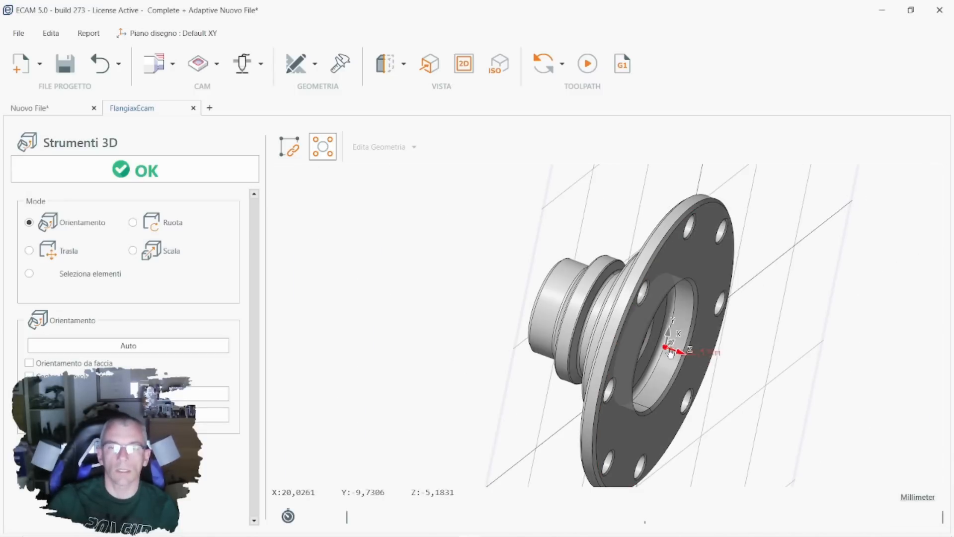
{"action": "middle_click_drag", "start_coordinate": [728, 326], "coordinate": [651, 242]}
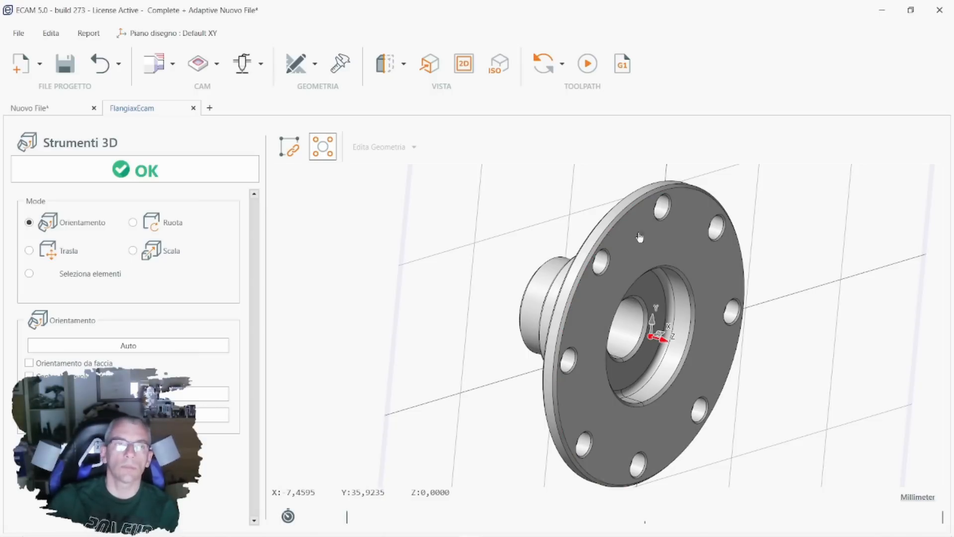
{"action": "middle_click_drag", "start_coordinate": [569, 240], "coordinate": [603, 268]}
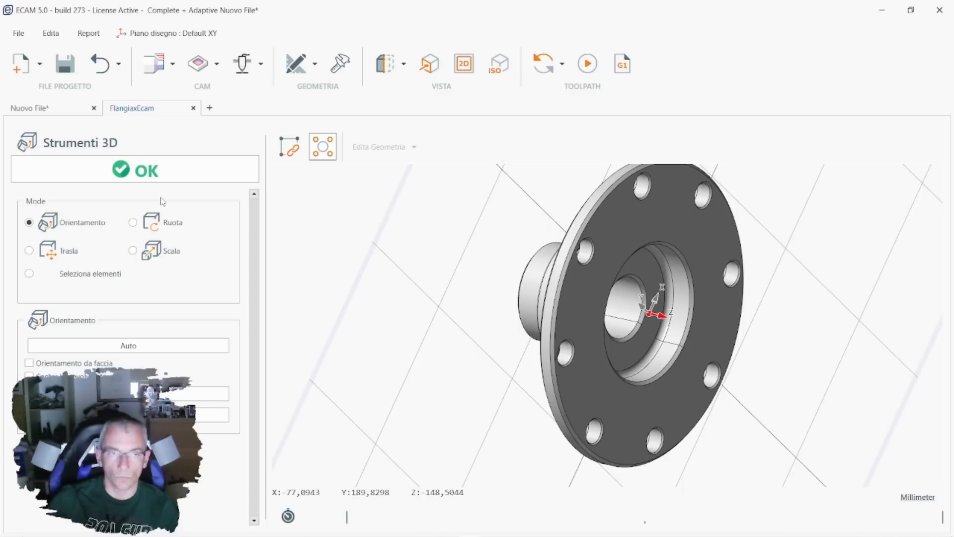
{"action": "left_click", "coordinate": [165, 177]}
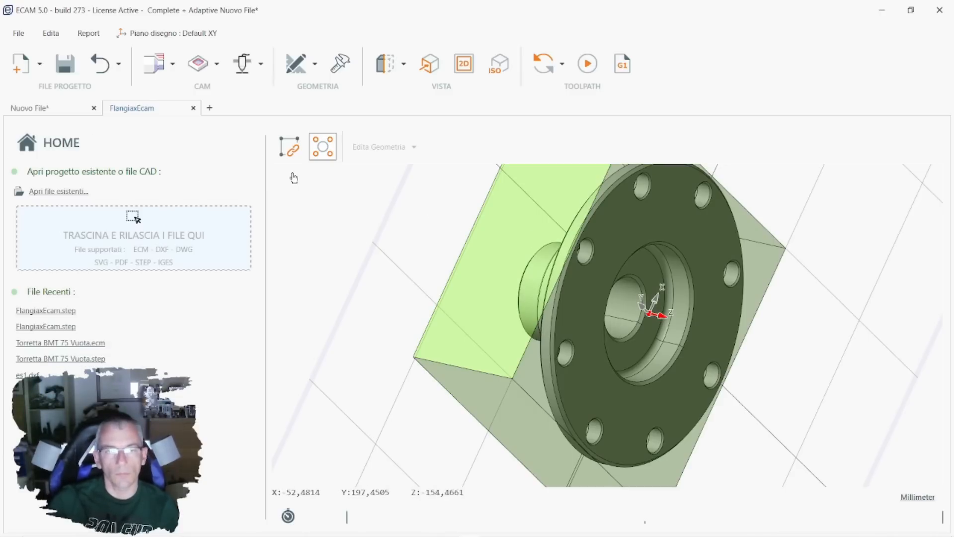
Create a new turning setup with the machine type Tornio con utensili motorizzati, keeping the GENERIC Lathe with Live Tool mm machine.
{"action": "mouse_move", "coordinate": [535, 213]}
{"action": "middle_mouse_down"}
{"action": "mouse_move", "coordinate": [602, 239]}
{"action": "mouse_move", "coordinate": [526, 224]}
{"action": "middle_mouse_up"}
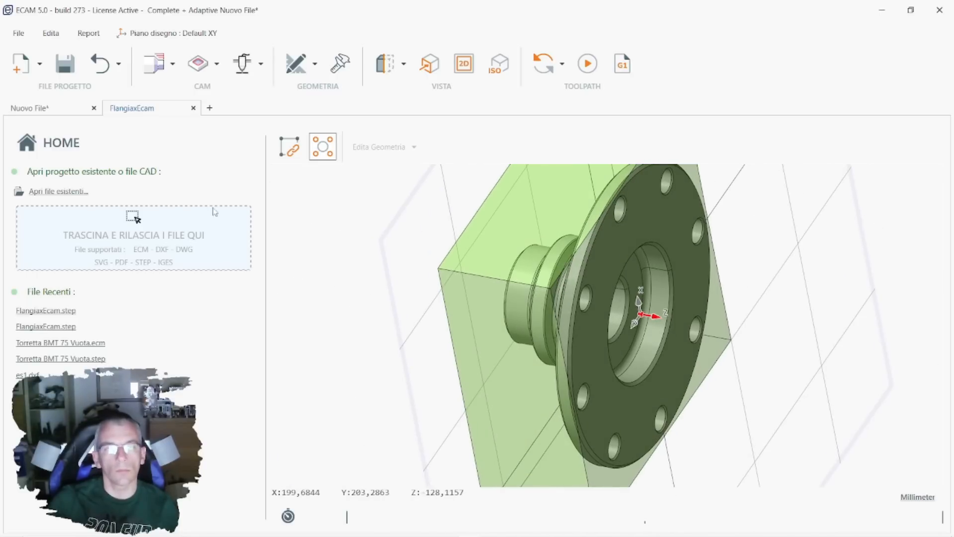
{"action": "left_click", "coordinate": [173, 68]}
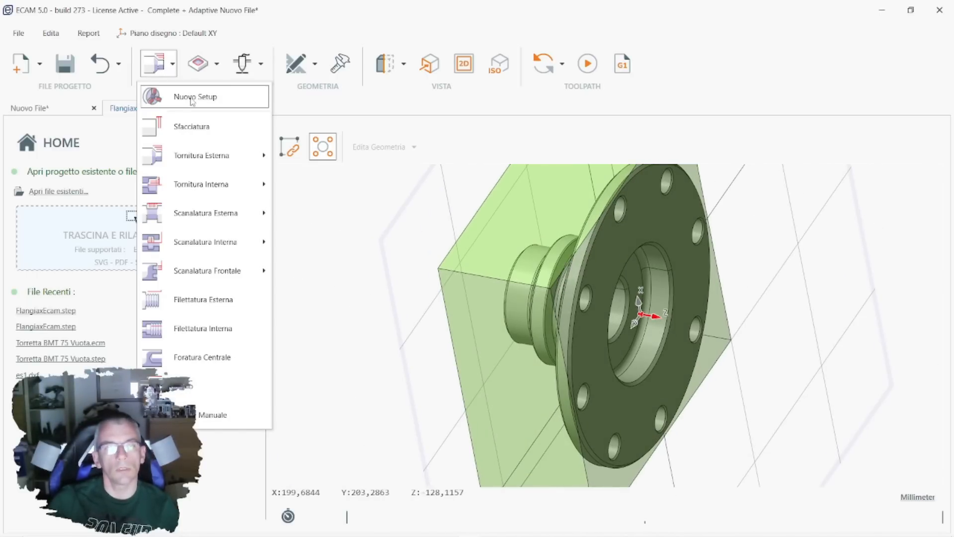
{"action": "left_click", "coordinate": [192, 99]}
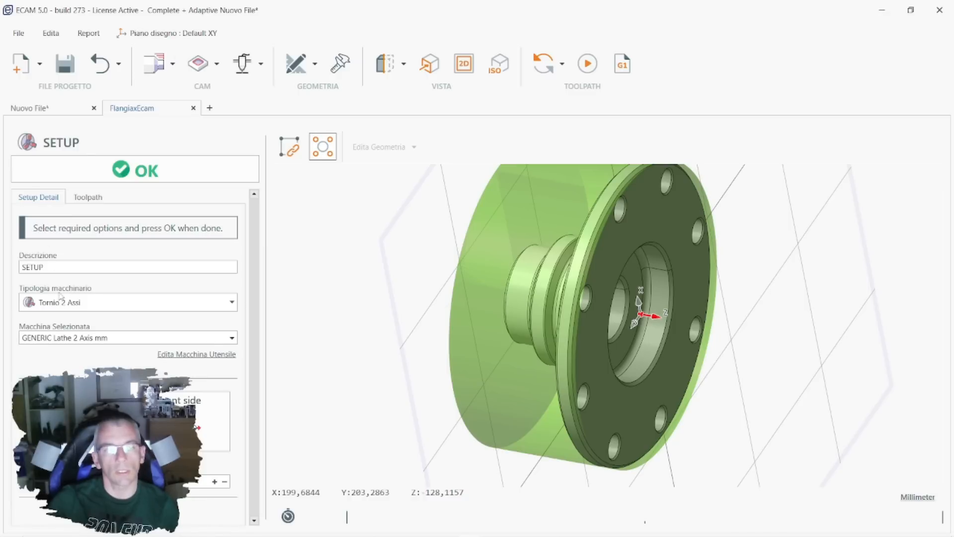
{"action": "left_click", "coordinate": [61, 304]}
{"action": "left_click", "coordinate": [91, 340]}
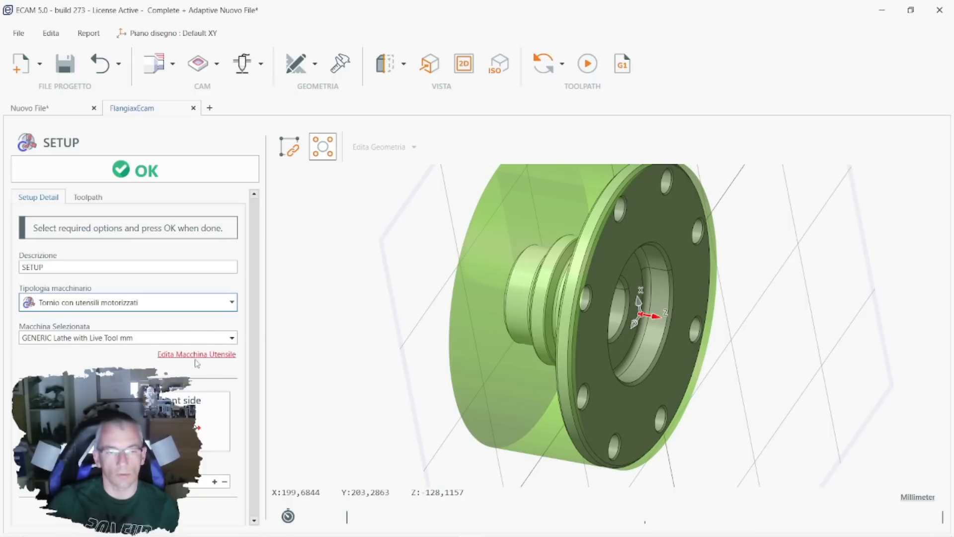
{"action": "left_click", "coordinate": [144, 174]}
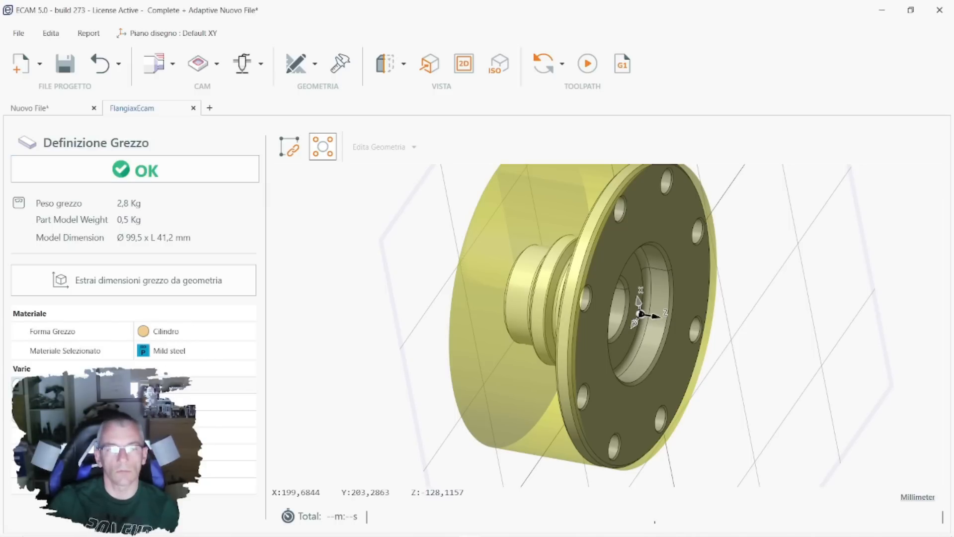
Set the mild steel cylinder stock's outer diameter to 105 mm and accept the stock definition.
{"action": "key", "text": "Return"}
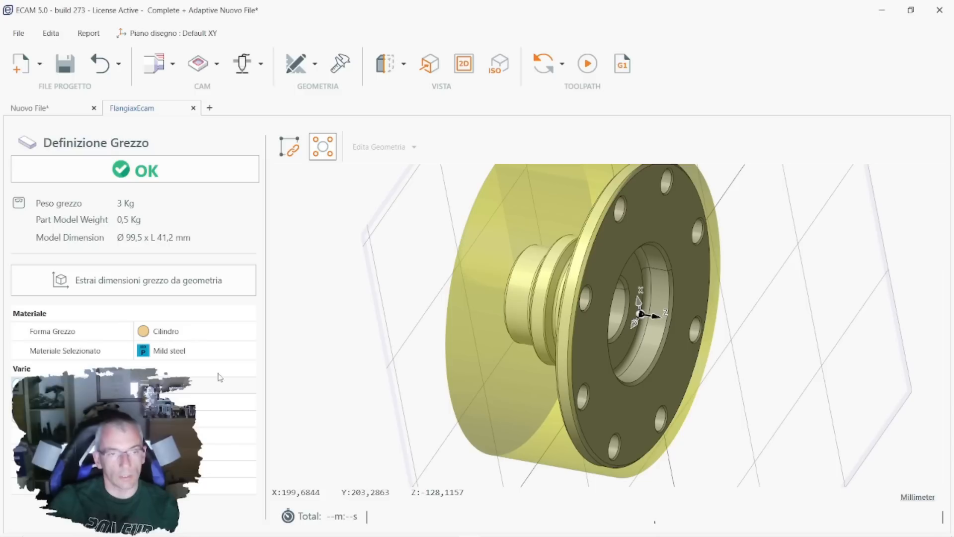
{"action": "middle_click_drag", "start_coordinate": [480, 310], "coordinate": [621, 286]}
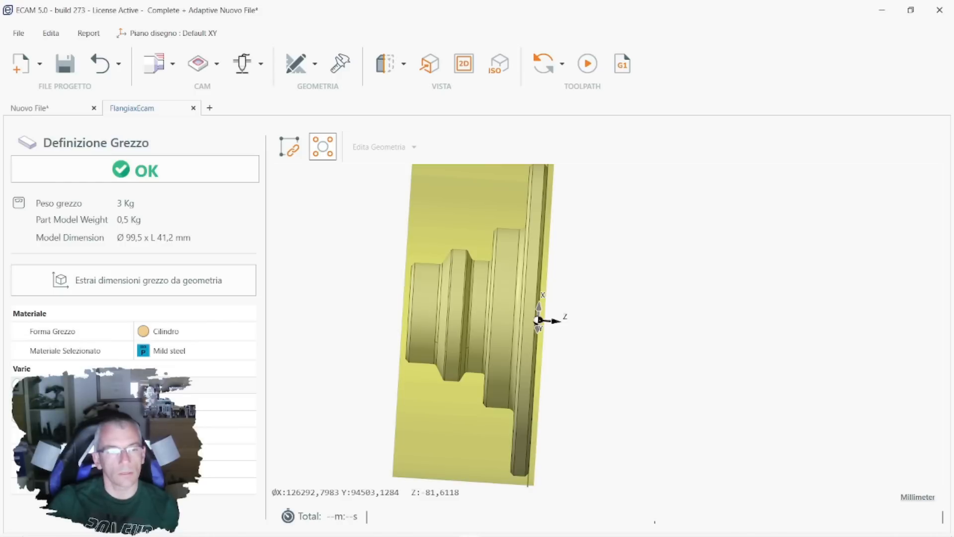
{"action": "middle_click_drag", "start_coordinate": [378, 387], "coordinate": [498, 357]}
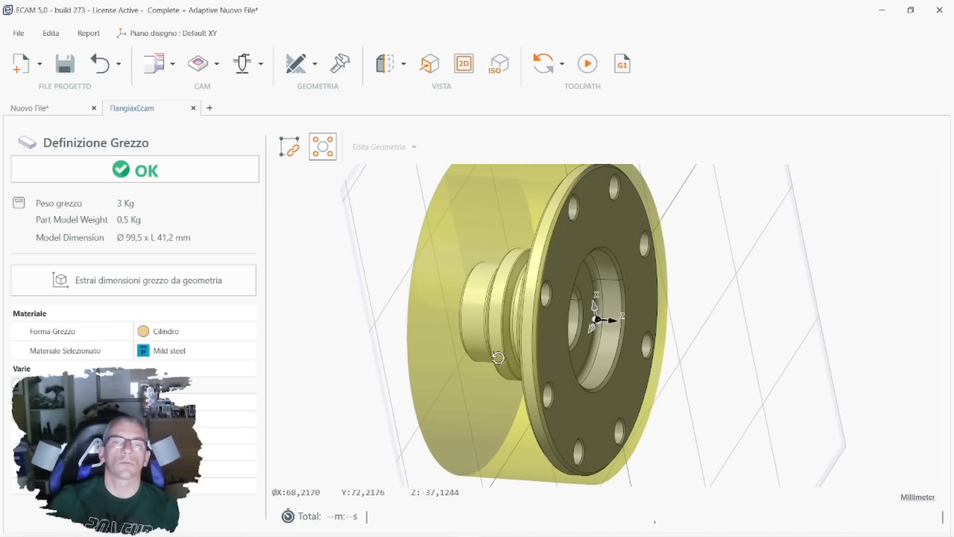
{"action": "left_click", "coordinate": [143, 172]}
Add a Sfacciatura (facing) operation to the setup and enable its Finitura pass alongside Sgrossatura.
{"action": "middle_click_drag", "start_coordinate": [396, 252], "coordinate": [592, 218]}
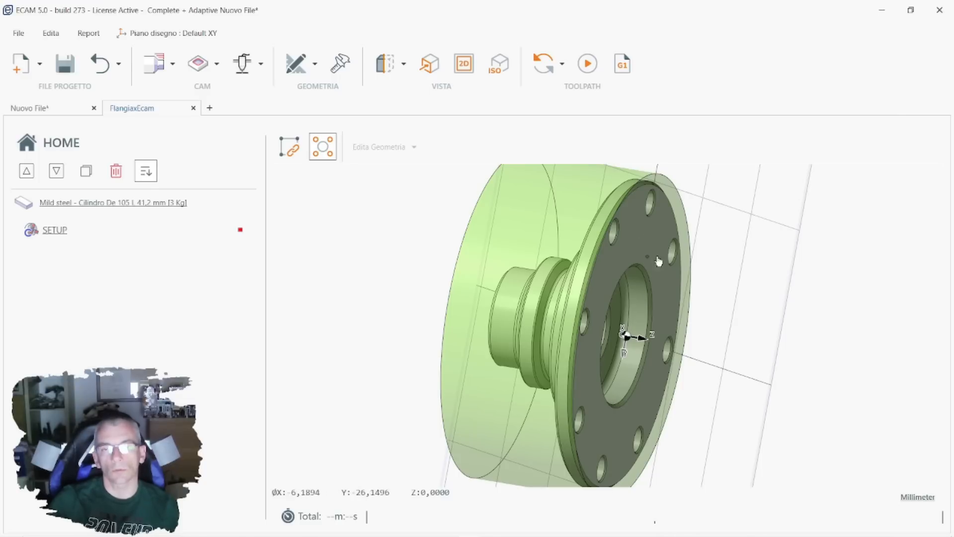
{"action": "left_click", "coordinate": [172, 67]}
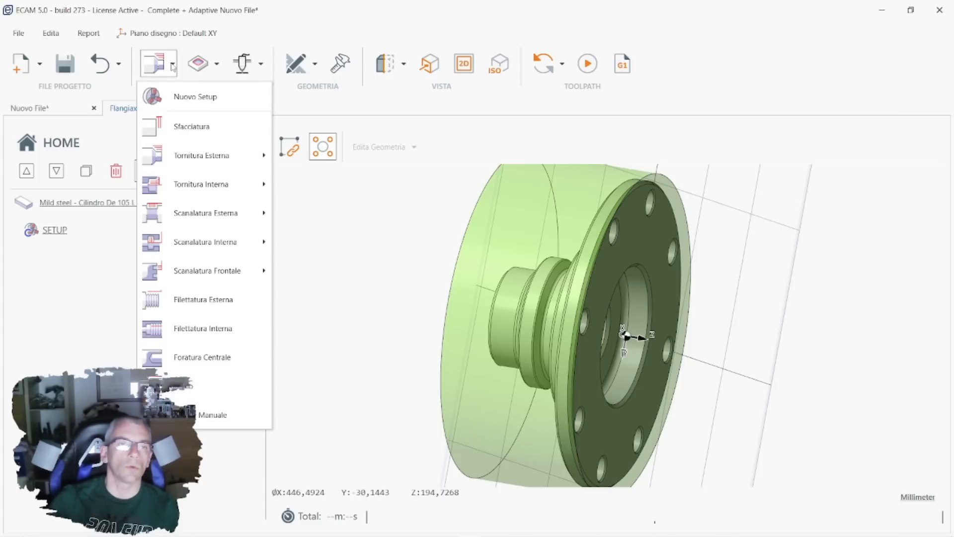
{"action": "left_click", "coordinate": [191, 126]}
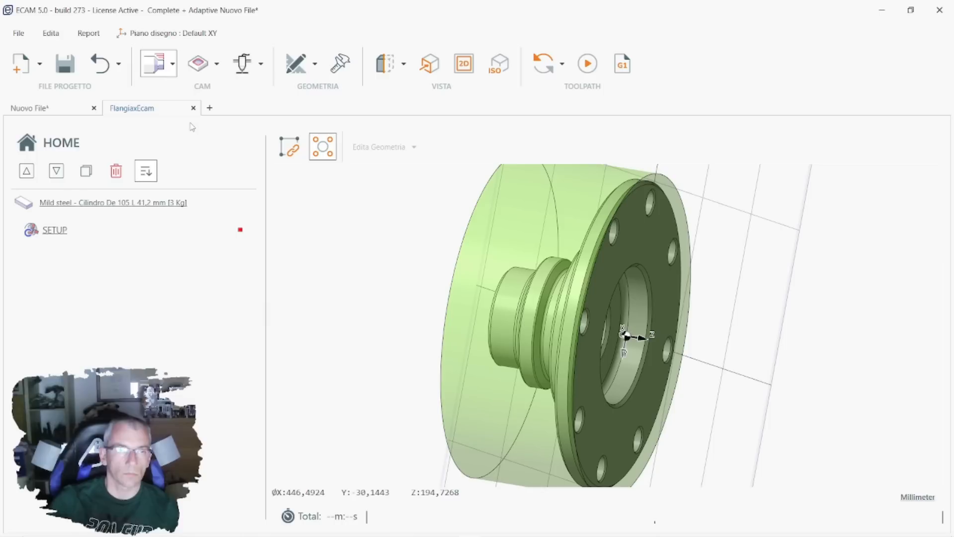
{"action": "left_click", "coordinate": [173, 71]}
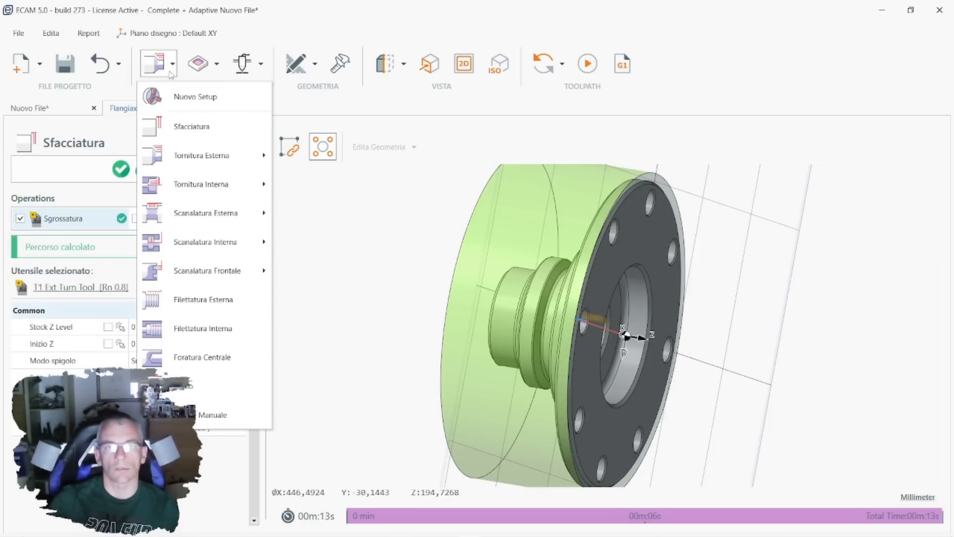
{"action": "left_click", "coordinate": [354, 239]}
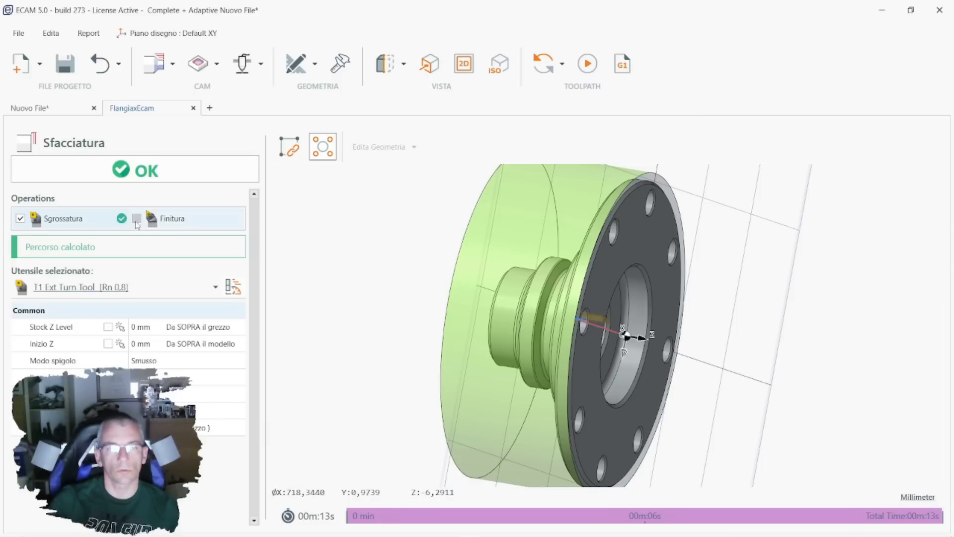
{"action": "left_click", "coordinate": [136, 218]}
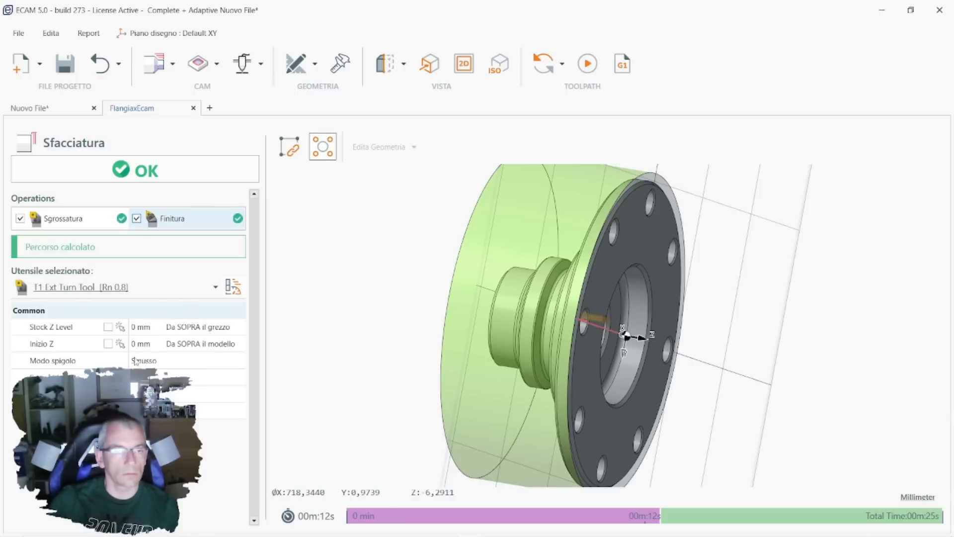
Change the stock-based (grezzo) setting of the facing operation's Sgrossatura pass to its alternative option.
{"action": "left_click", "coordinate": [62, 221]}
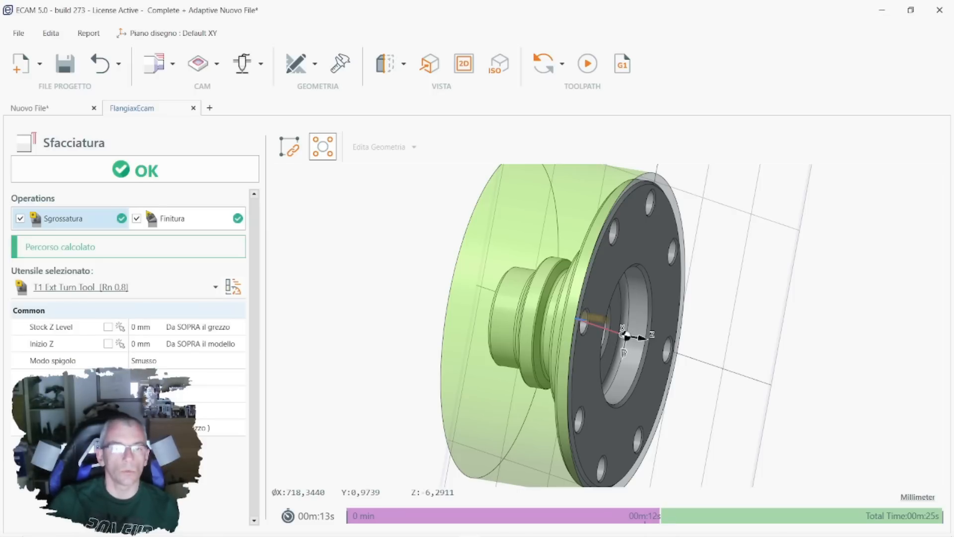
{"action": "middle_click_drag", "start_coordinate": [375, 365], "coordinate": [594, 219]}
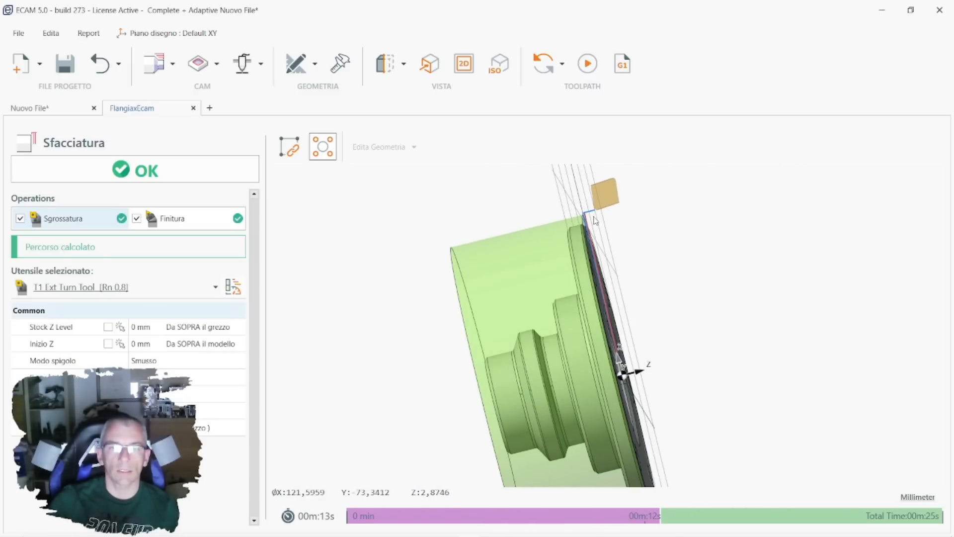
{"action": "scroll", "coordinate": [593, 220], "scroll_direction": "up", "scroll_amount": 5}
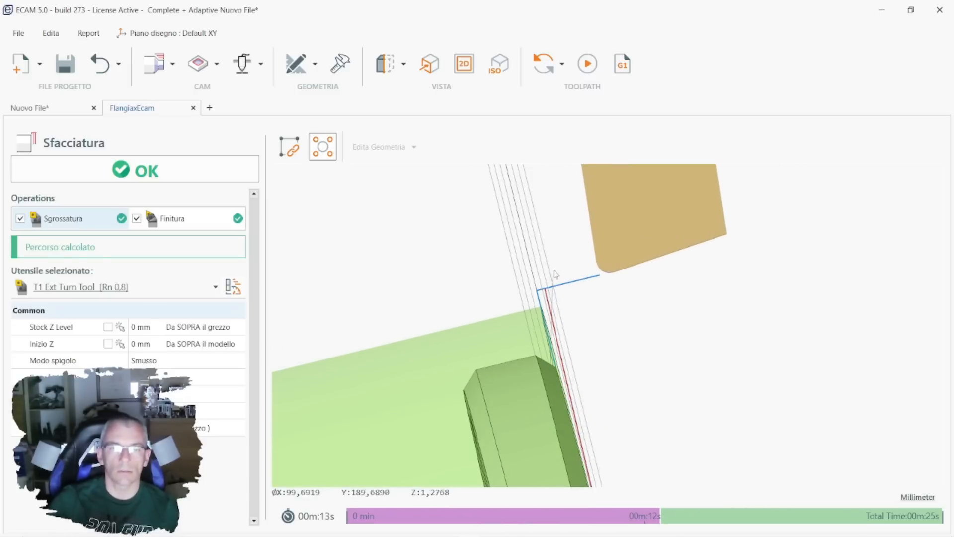
{"action": "scroll", "coordinate": [556, 274], "scroll_direction": "up", "scroll_amount": 2}
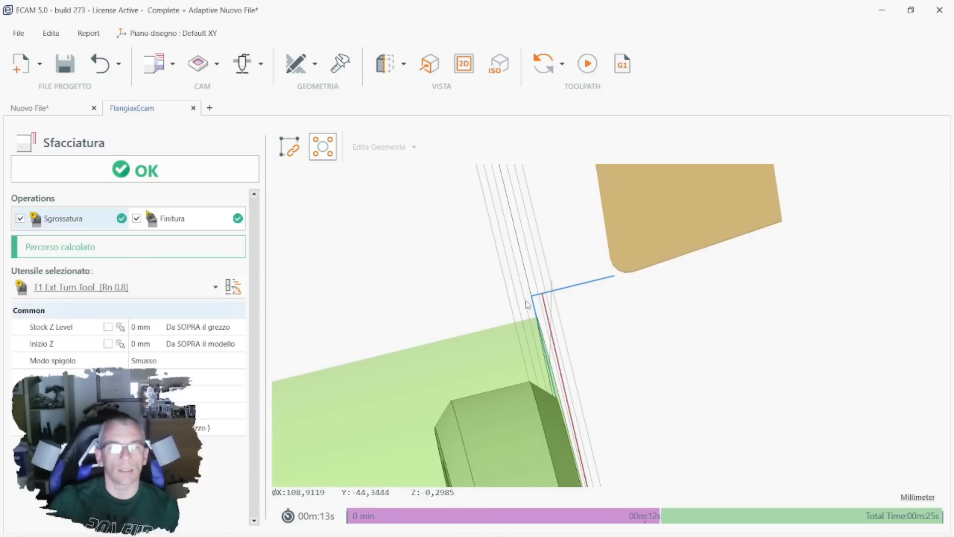
{"action": "left_click", "coordinate": [133, 327]}
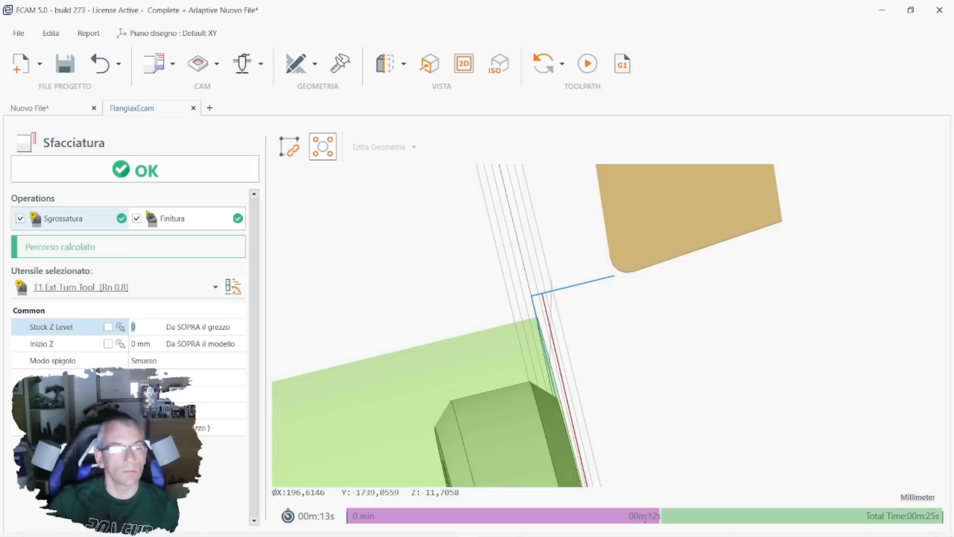
{"action": "left_click", "coordinate": [198, 428]}
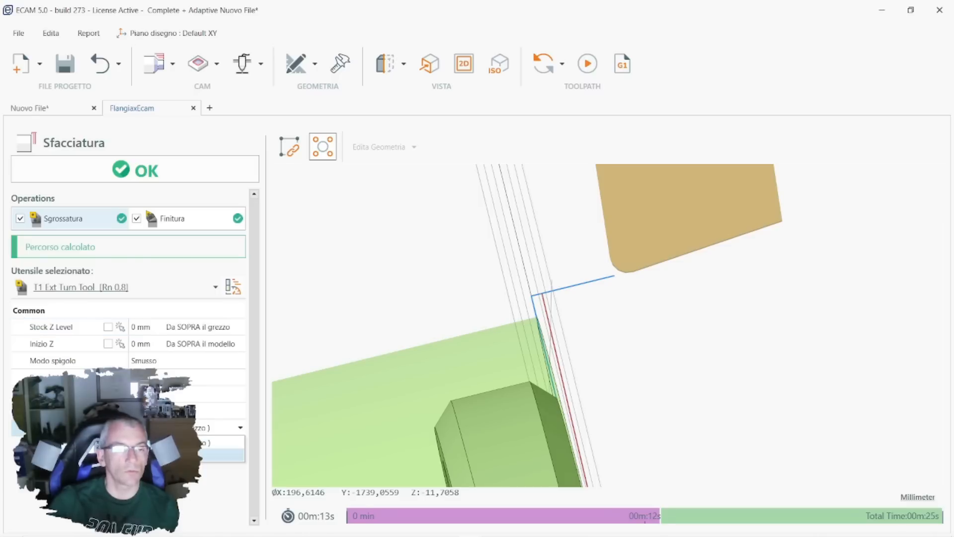
{"action": "left_click", "coordinate": [218, 454]}
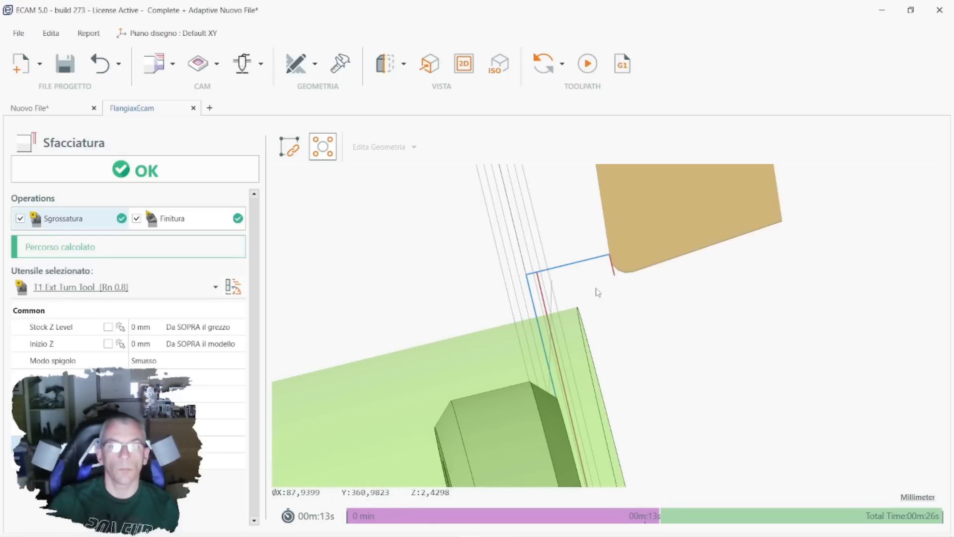
Examine the recalculated Sgrossatura toolpath at the flange's outer edge and display the Finitura pass's parameters.
{"action": "scroll", "coordinate": [615, 288], "scroll_direction": "up", "scroll_amount": 3}
{"action": "scroll", "coordinate": [614, 290], "scroll_direction": "down", "scroll_amount": 5}
{"action": "scroll", "coordinate": [613, 289], "scroll_direction": "down", "scroll_amount": 3}
{"action": "middle_click_drag", "start_coordinate": [614, 291], "coordinate": [626, 347]}
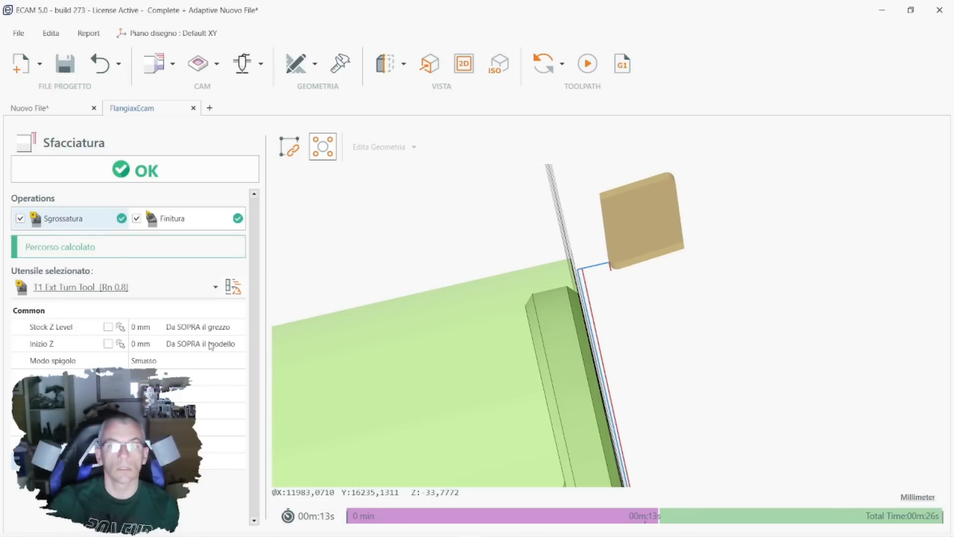
{"action": "scroll", "coordinate": [661, 259], "scroll_direction": "down", "scroll_amount": 2}
{"action": "middle_click_drag", "start_coordinate": [649, 265], "coordinate": [619, 230]}
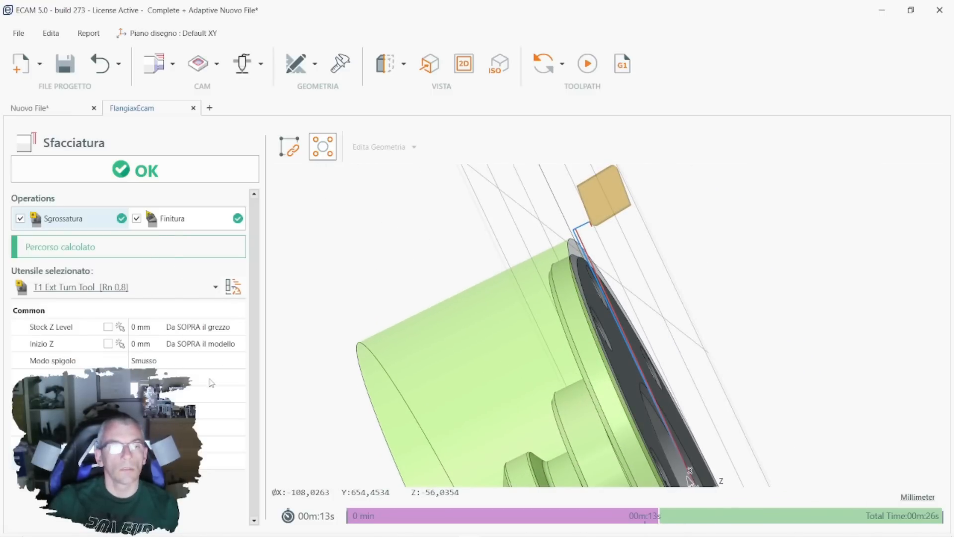
{"action": "left_click", "coordinate": [171, 227]}
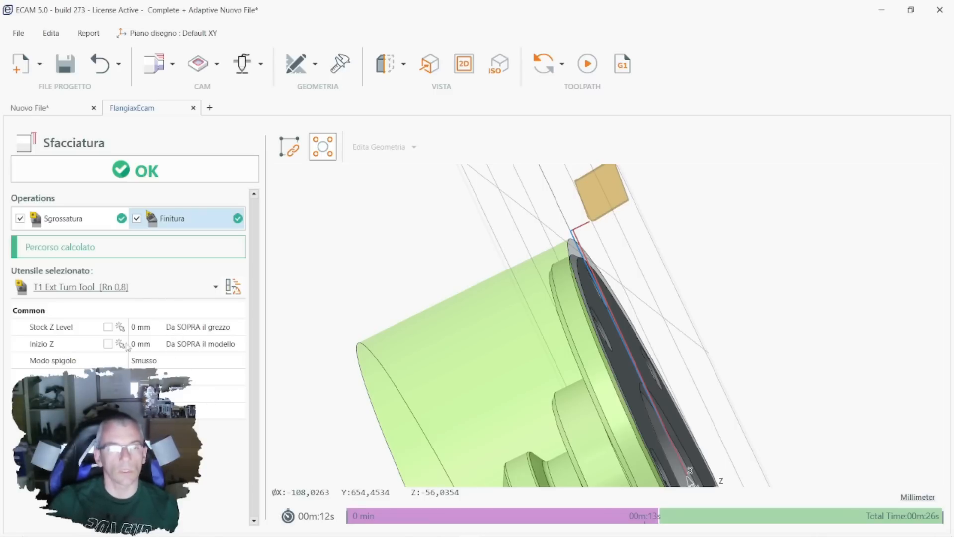
Edit the Sgrossatura pass's turning tool and set its description to CNMG 120408 QR 4325.
{"action": "left_click", "coordinate": [71, 222]}
{"action": "middle_click_drag", "start_coordinate": [517, 258], "coordinate": [762, 264]}
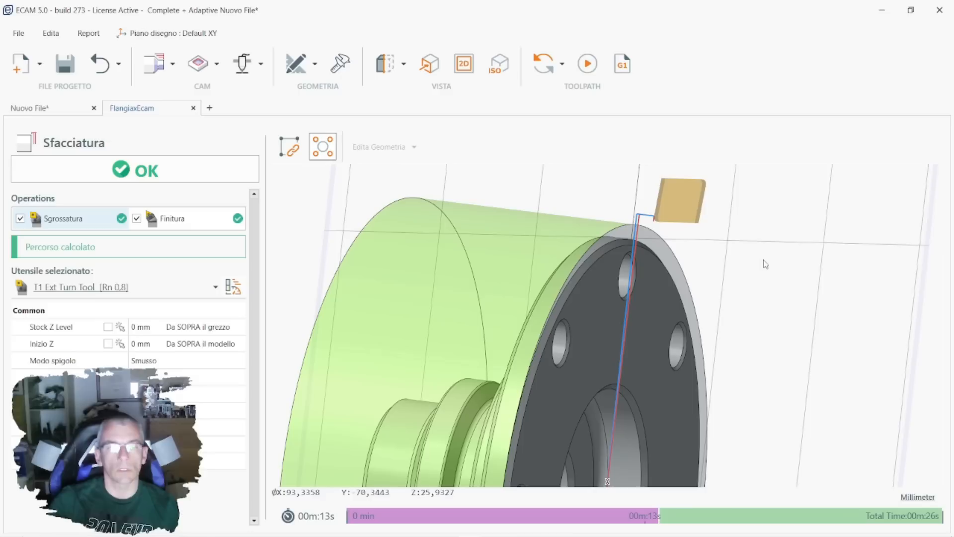
{"action": "left_click", "coordinate": [236, 289]}
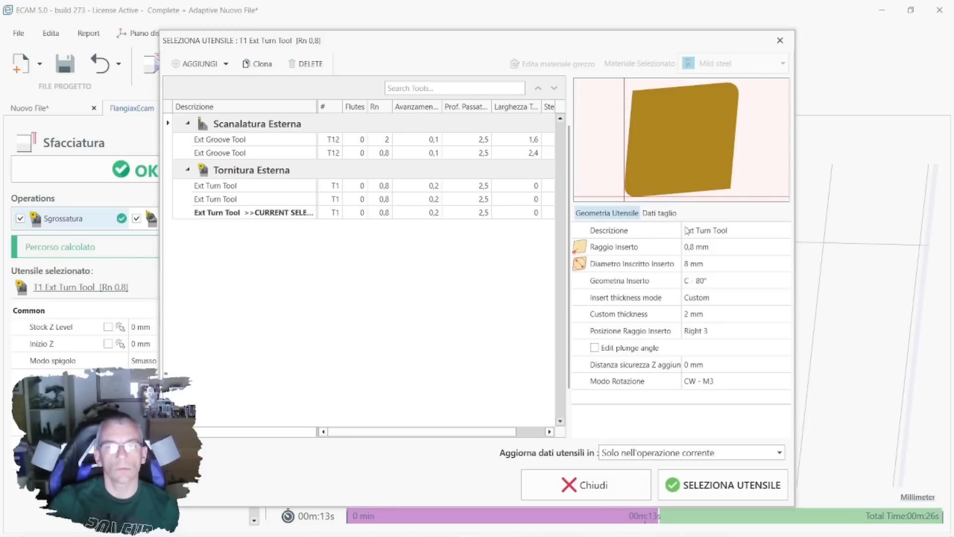
{"action": "left_click", "coordinate": [737, 233]}
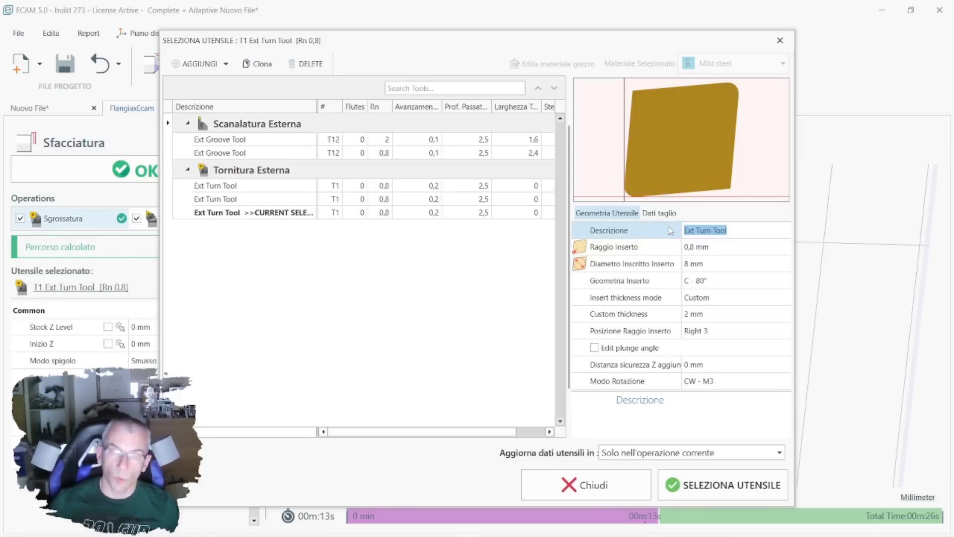
{"action": "type", "text": "C"}
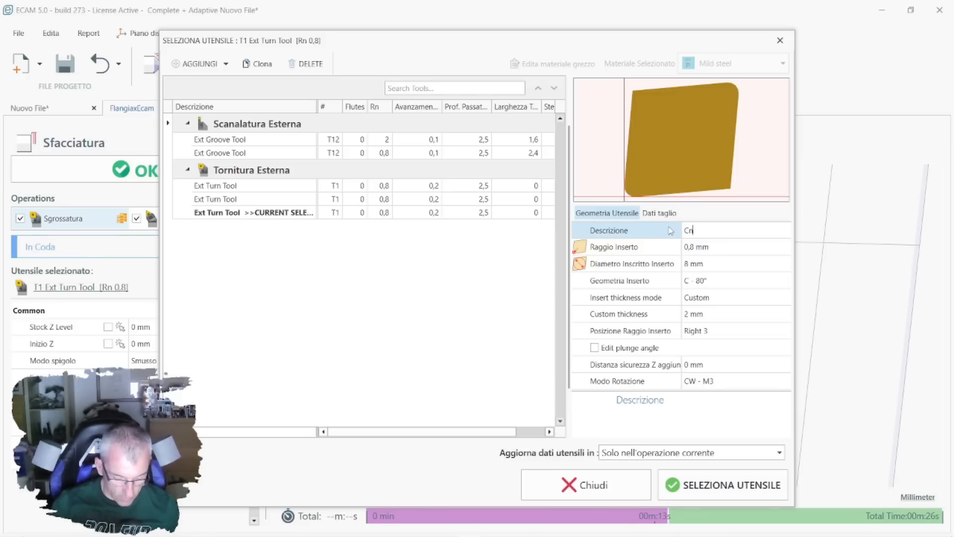
{"action": "type", "text": "NMG 120"}
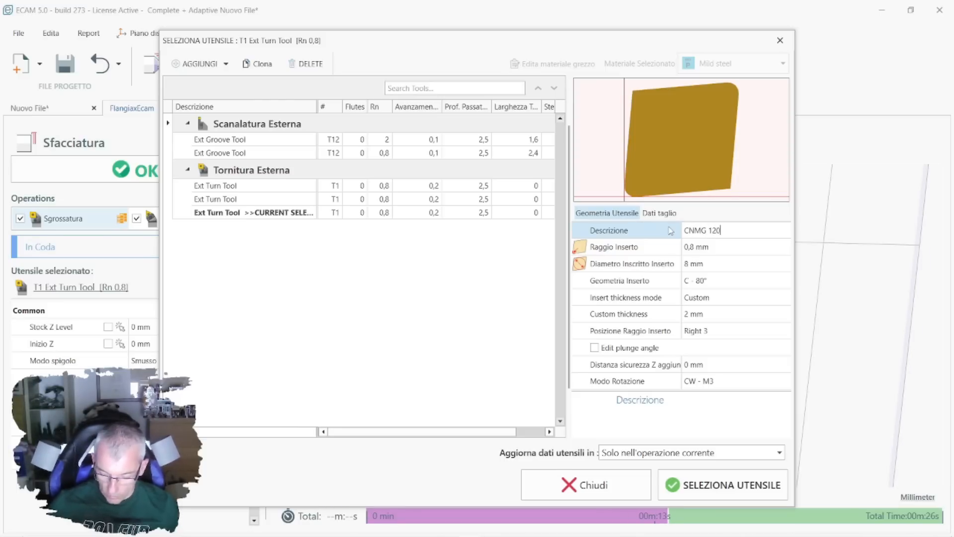
{"action": "type", "text": "408 QR 4325"}
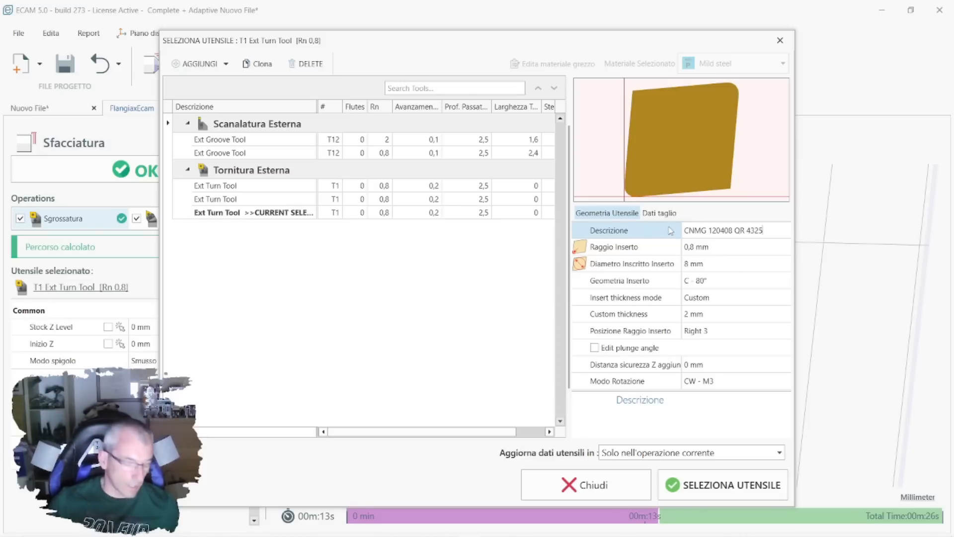
Set the roughing insert's inscribed diameter (Diametro Inscritto Inserto) to 12 mm.
{"action": "key", "text": "Tab"}
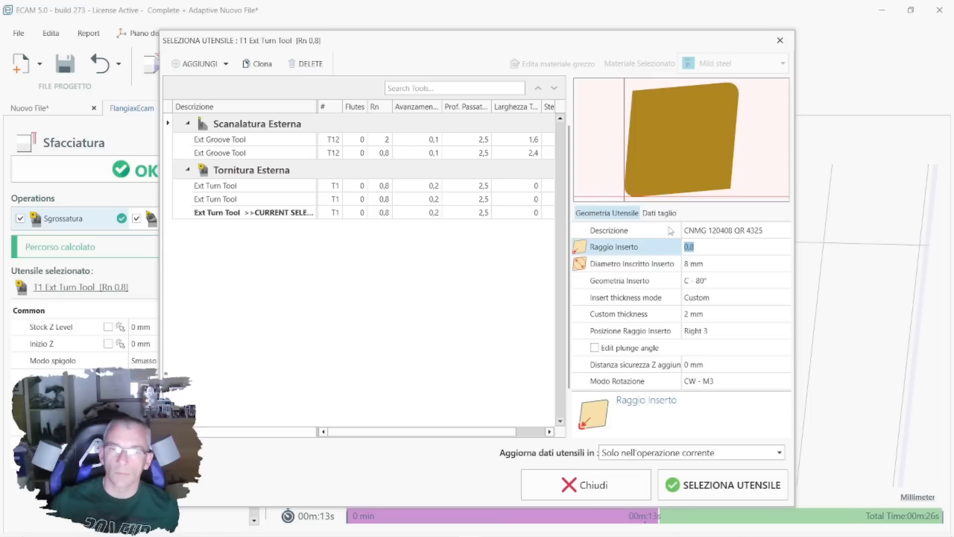
{"action": "key", "text": "Tab"}
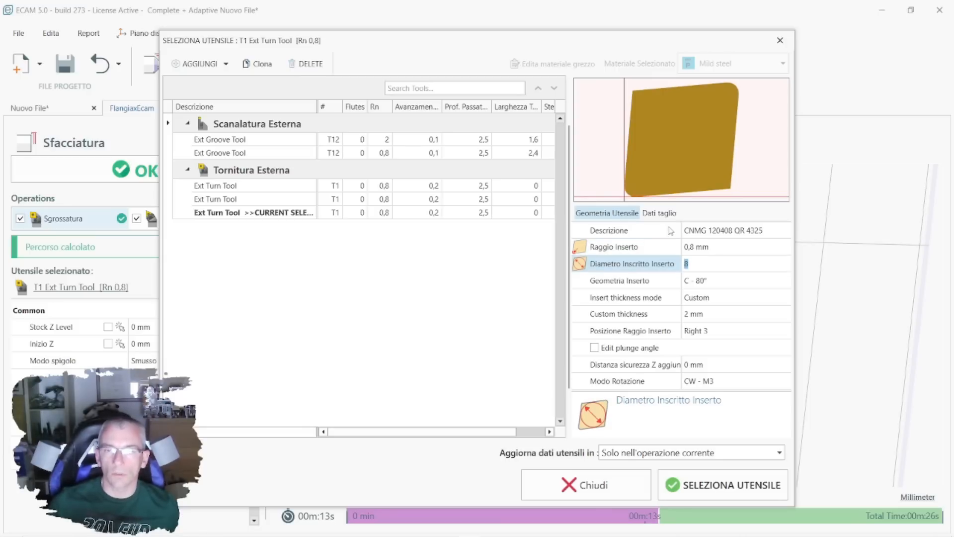
{"action": "type", "text": "12"}
{"action": "key", "text": "Tab"}
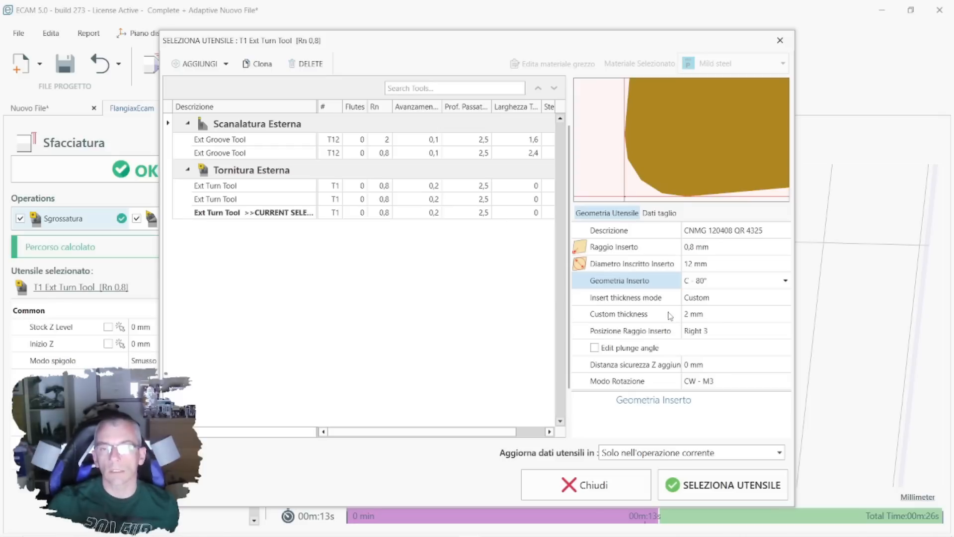
{"action": "left_click", "coordinate": [703, 316]}
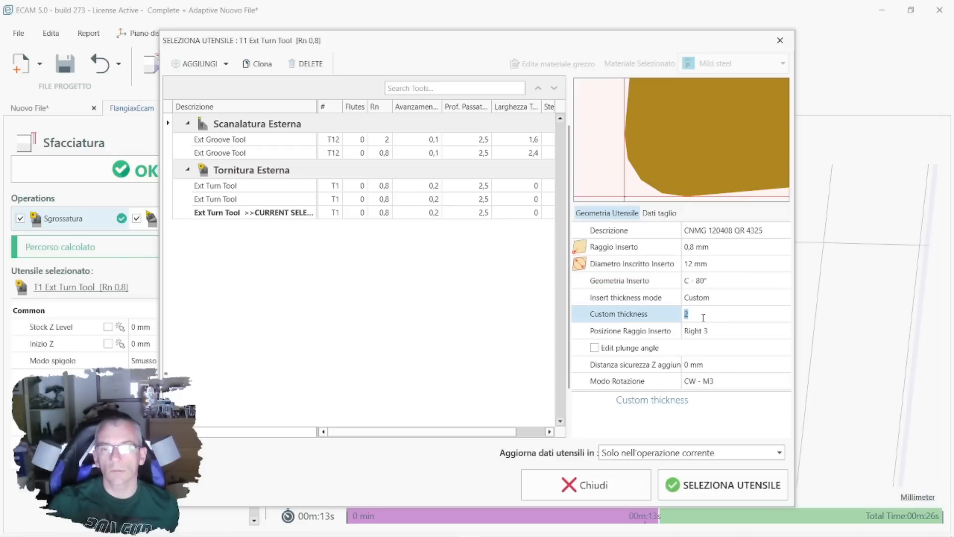
Set the roughing tool's cutting speed (Velocità di taglio) to 200 mt/min and confirm the tool for the Sgrossatura pass.
{"action": "left_click", "coordinate": [662, 215]}
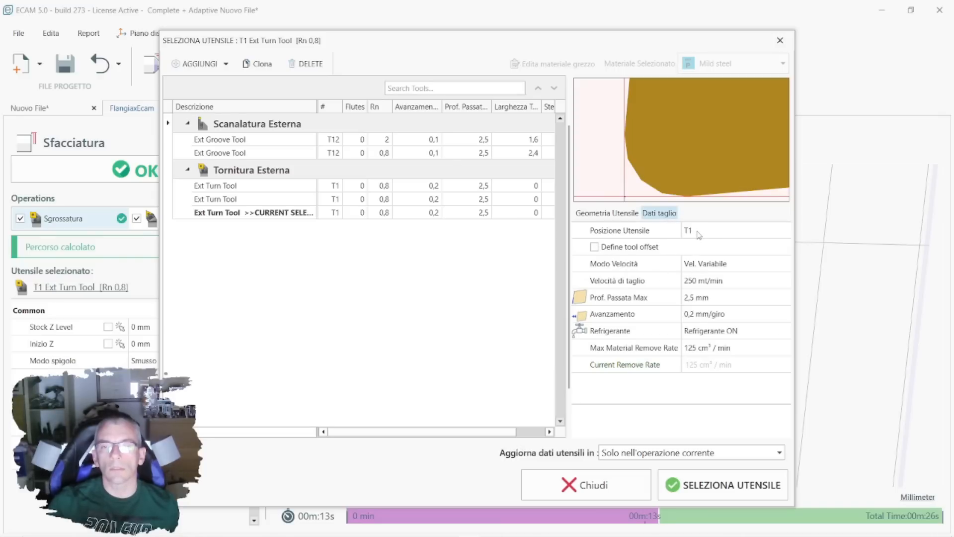
{"action": "left_click", "coordinate": [698, 280]}
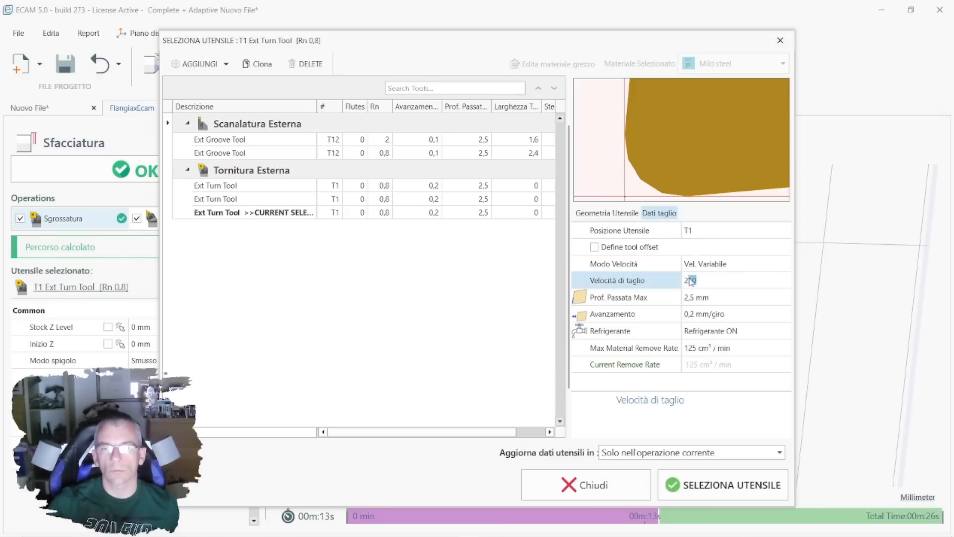
{"action": "type", "text": "00"}
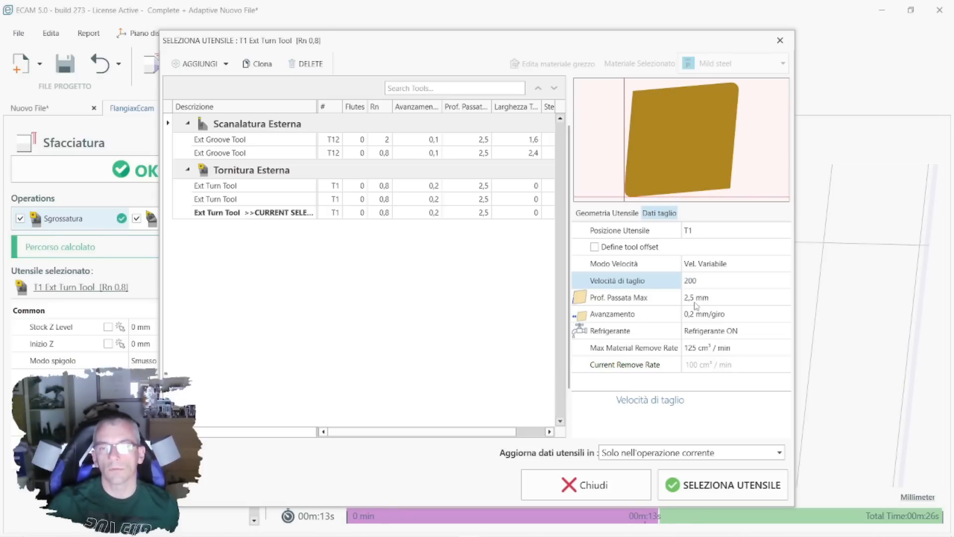
{"action": "left_click", "coordinate": [693, 316]}
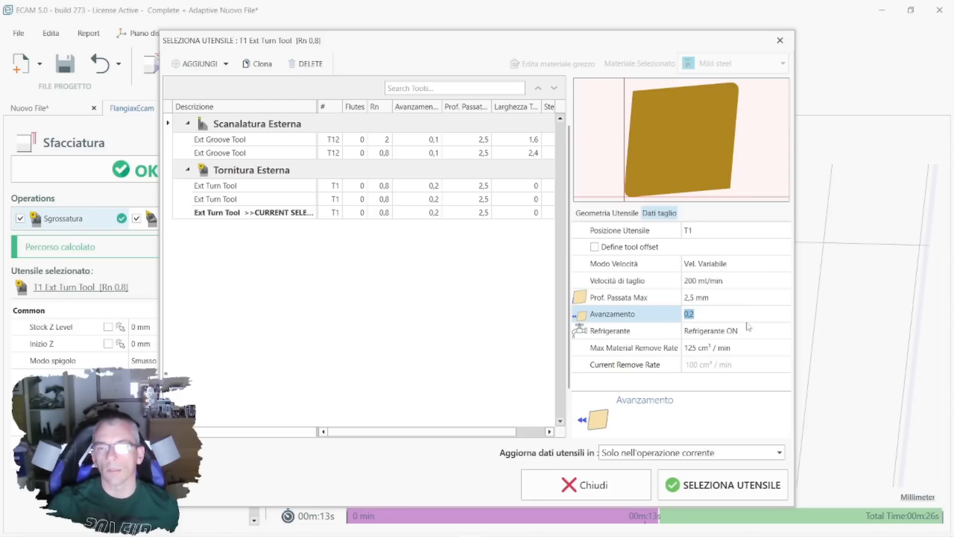
{"action": "left_click", "coordinate": [745, 485]}
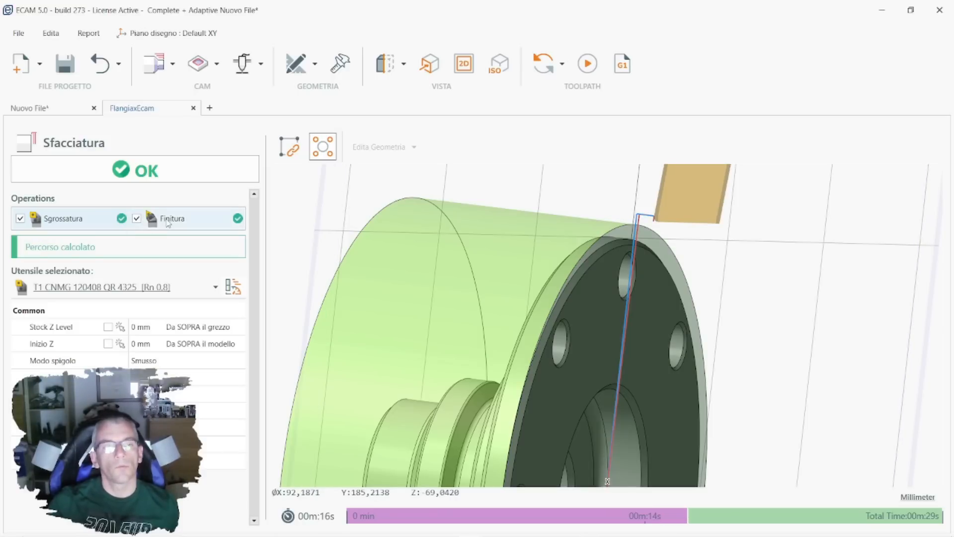
Edit the Finitura pass's turning tool and set its tool position (Posizione Utensile) to T2.
{"action": "left_click", "coordinate": [168, 222]}
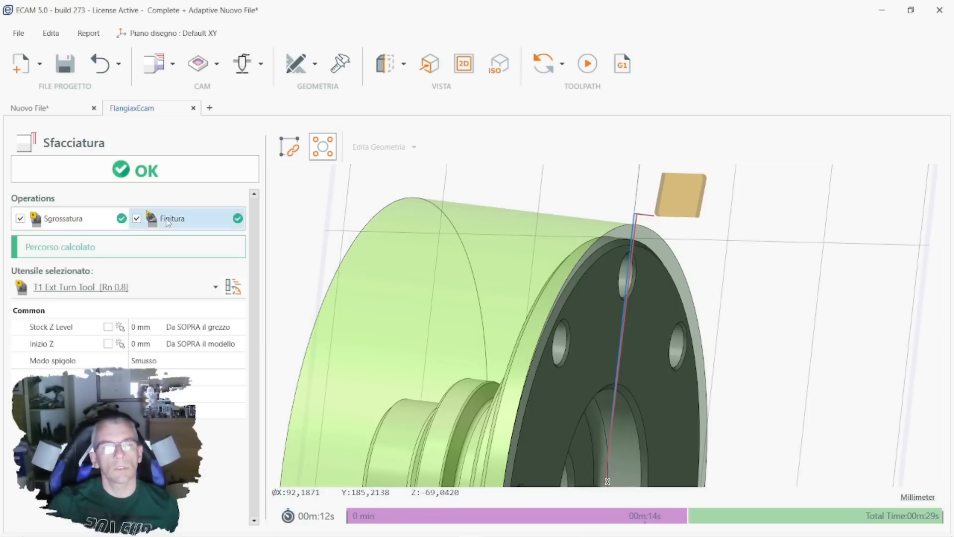
{"action": "left_click", "coordinate": [233, 287]}
{"action": "left_click", "coordinate": [689, 232]}
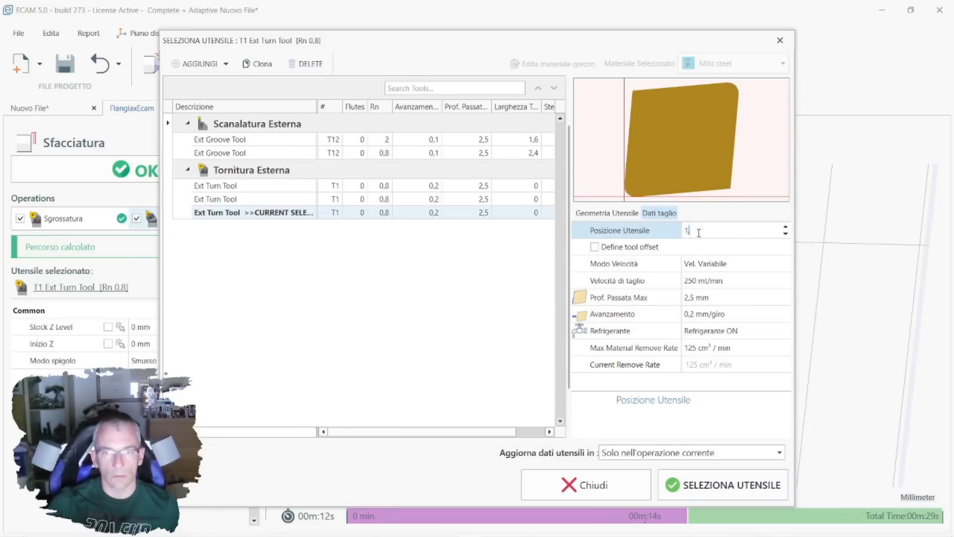
{"action": "type", "text": "2"}
{"action": "key", "text": "BackSpace"}
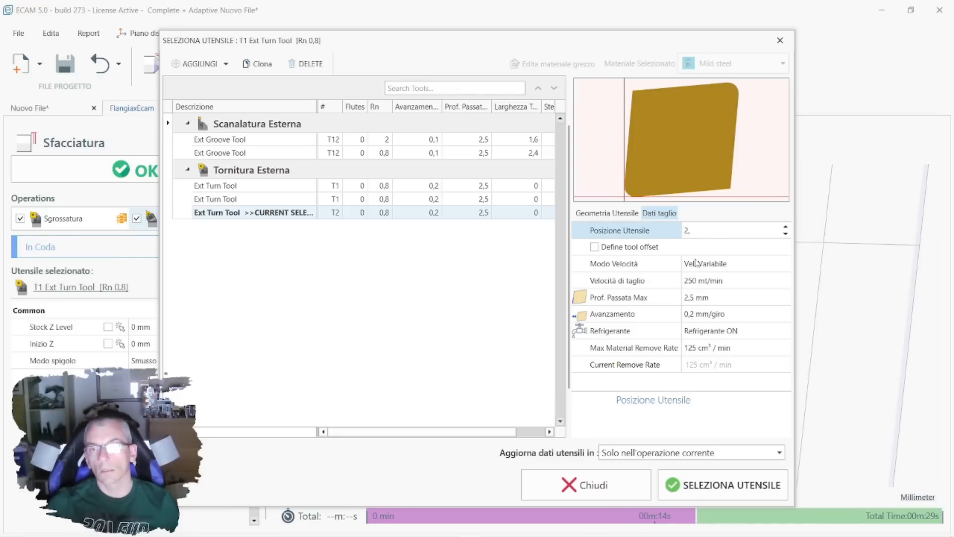
{"action": "left_click", "coordinate": [699, 281]}
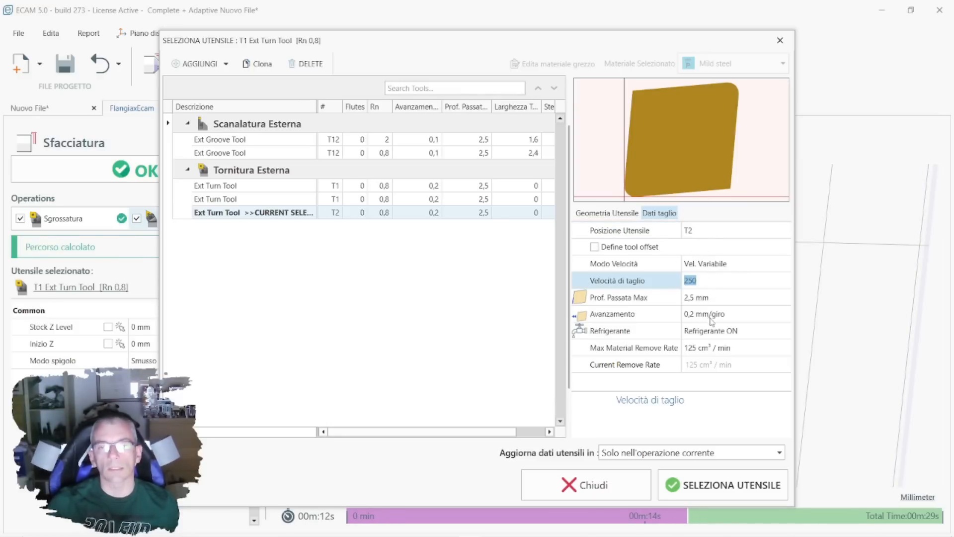
Set the finishing tool's description to TNMG 160408 QF 4235.
{"action": "left_click", "coordinate": [604, 214]}
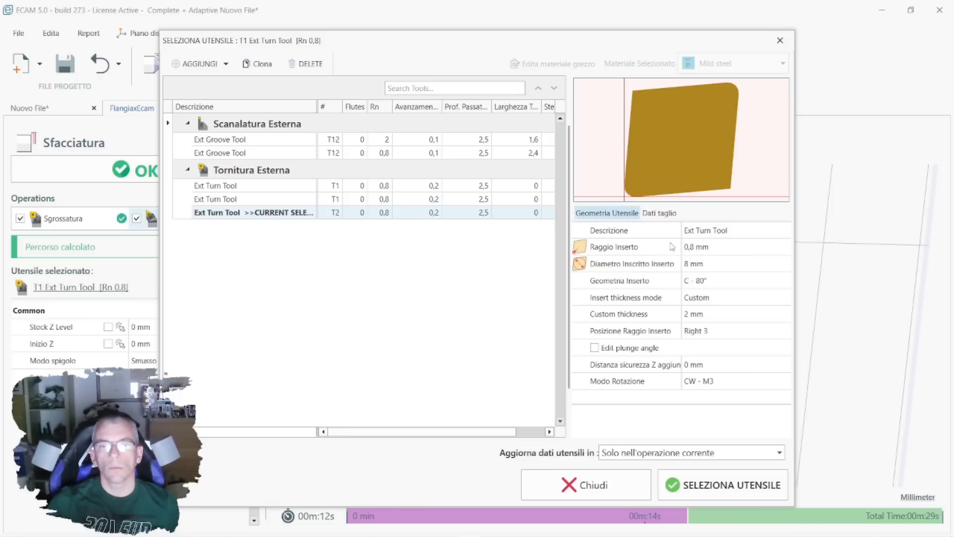
{"action": "left_click", "coordinate": [728, 230]}
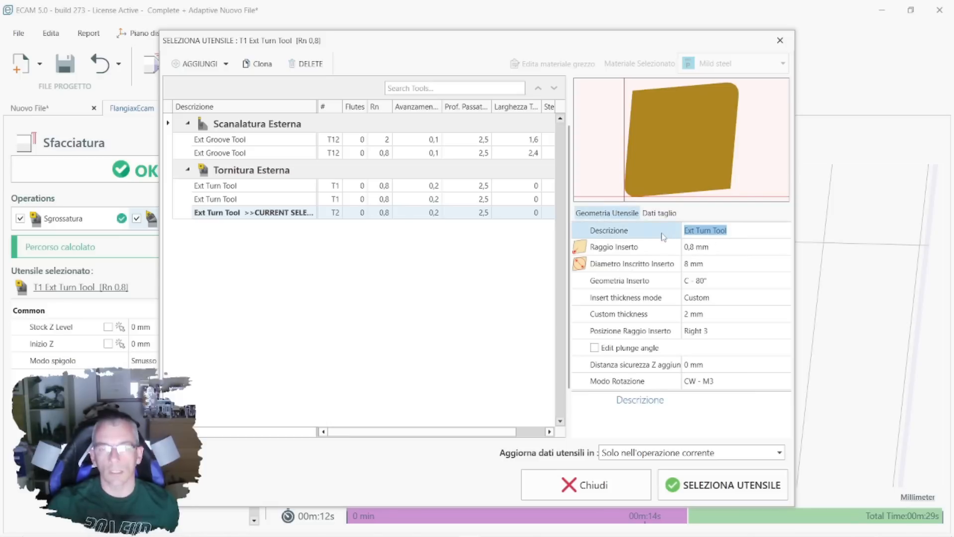
{"action": "type", "text": "TNM"}
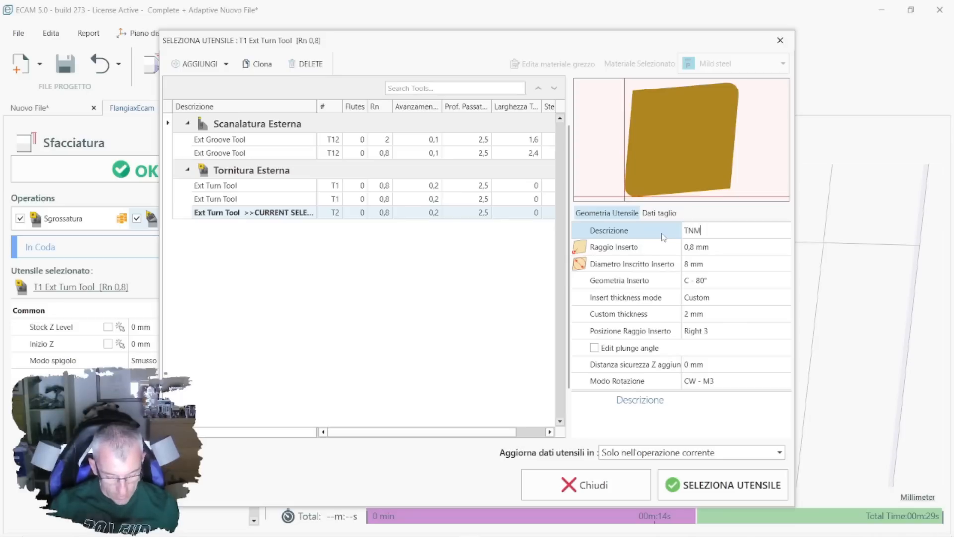
{"action": "type", "text": "G 1604"}
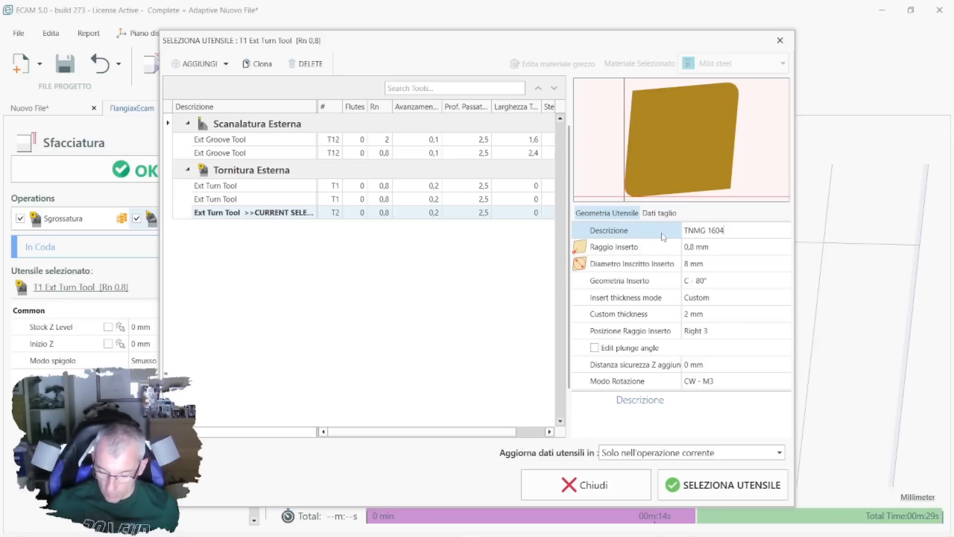
{"action": "type", "text": "08 QF"}
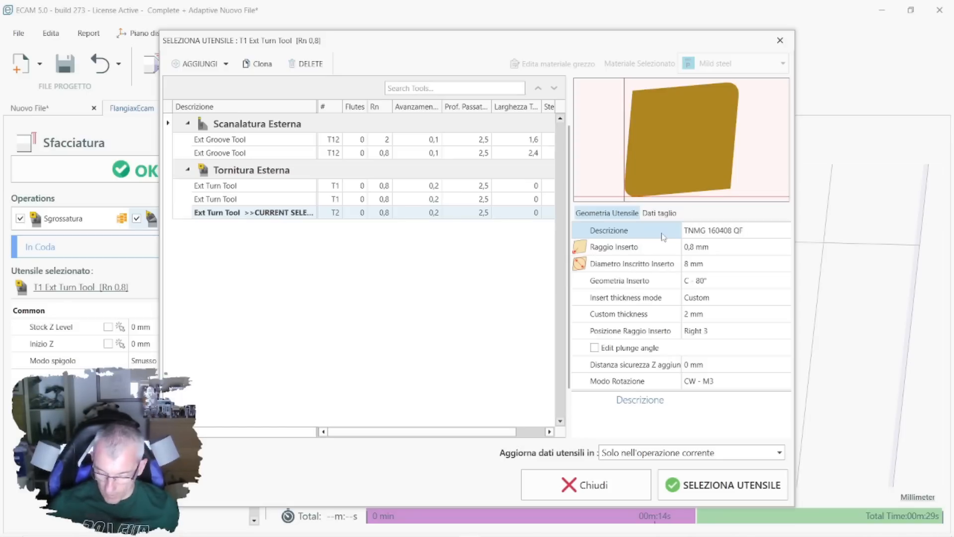
{"action": "type", "text": " 40"}
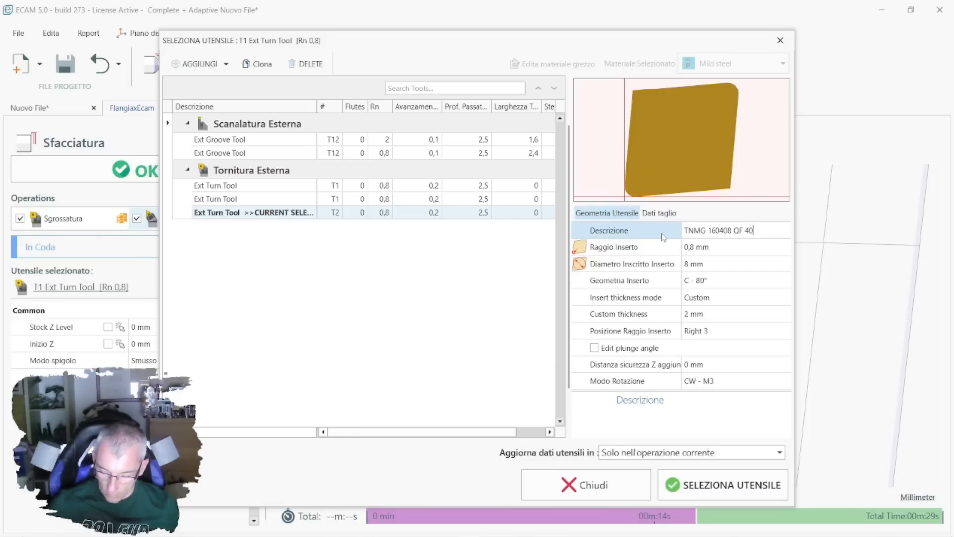
{"action": "key", "text": "BackSpace"}
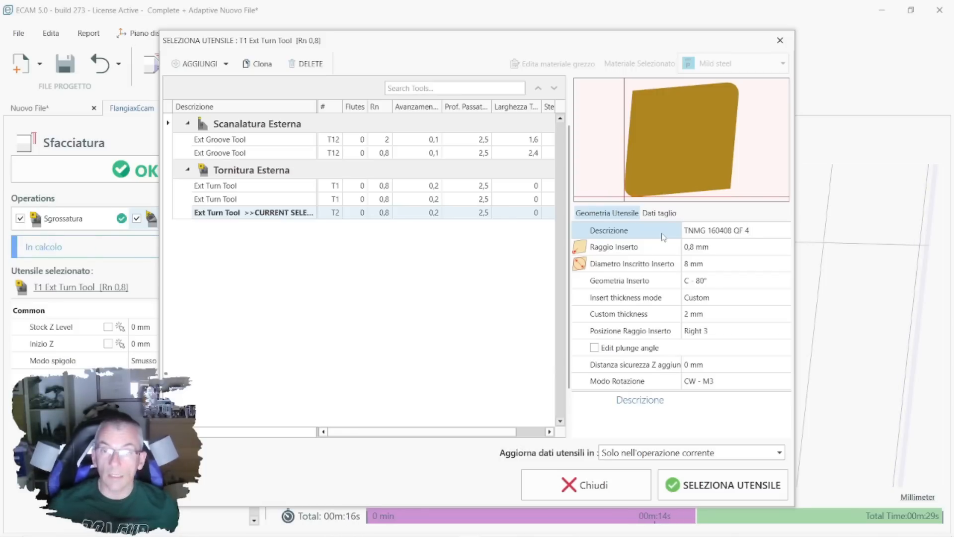
{"action": "type", "text": "2"}
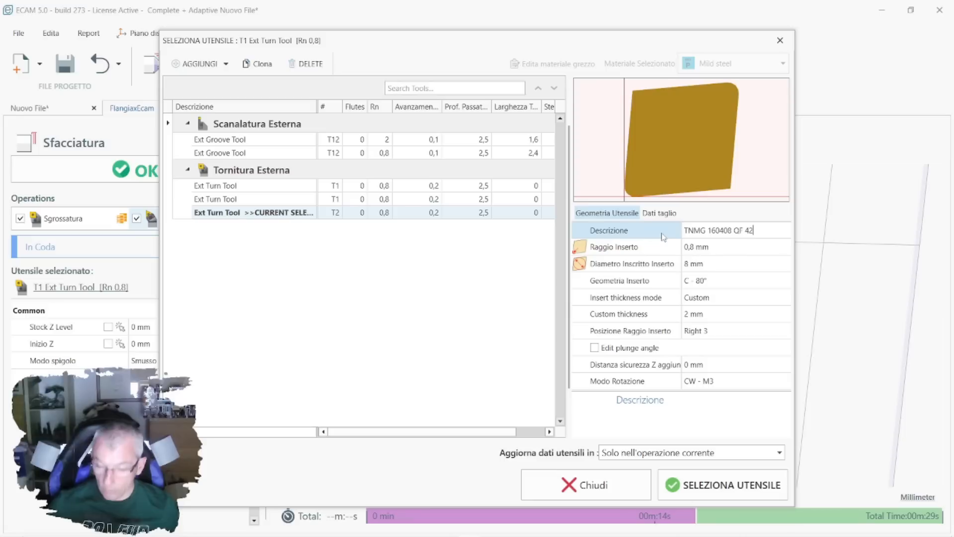
{"action": "type", "text": "35"}
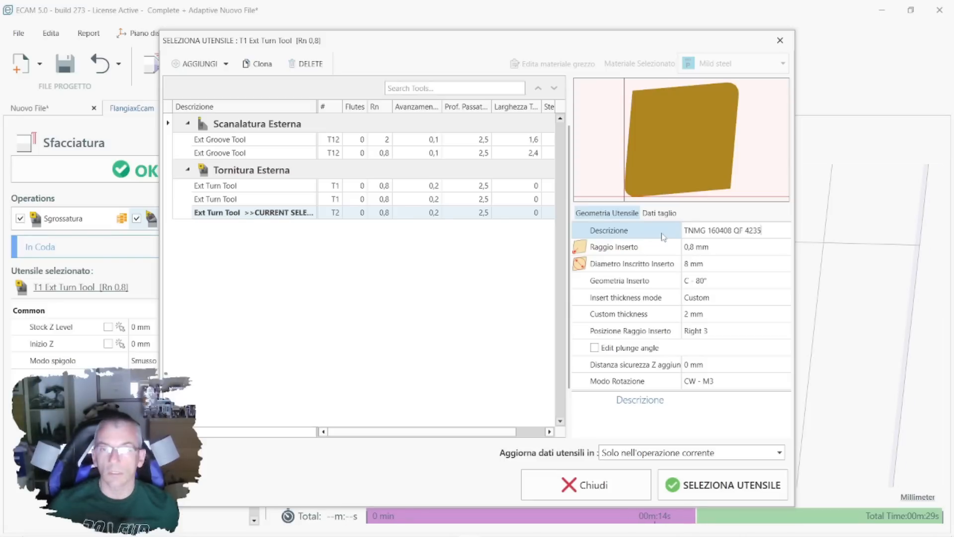
Give the finishing insert a 16 mm inscribed diameter and T - 60° geometry, and confirm the tool for the Finitura pass.
{"action": "left_click", "coordinate": [690, 264]}
{"action": "left_click_drag", "start_coordinate": [690, 263], "coordinate": [682, 264]}
{"action": "type", "text": "16"}
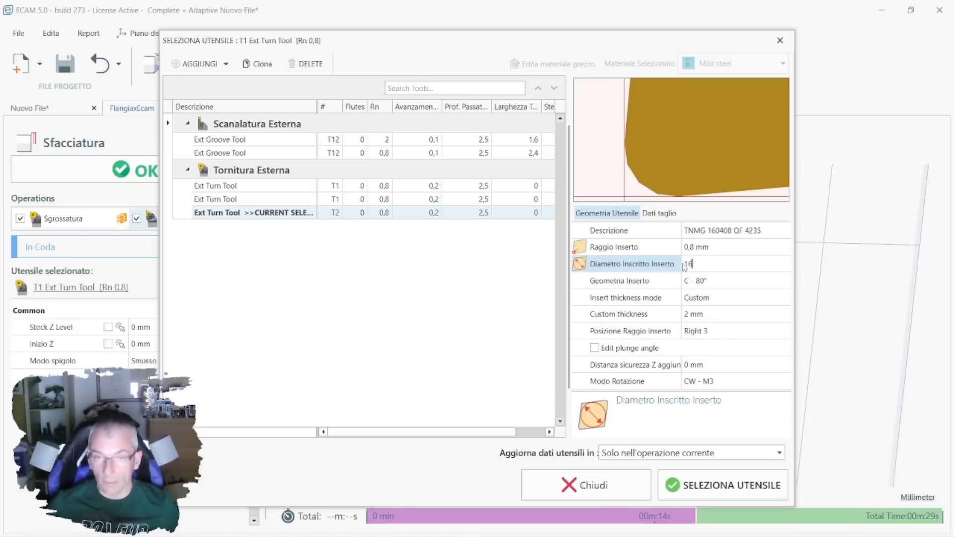
{"action": "left_click", "coordinate": [702, 281]}
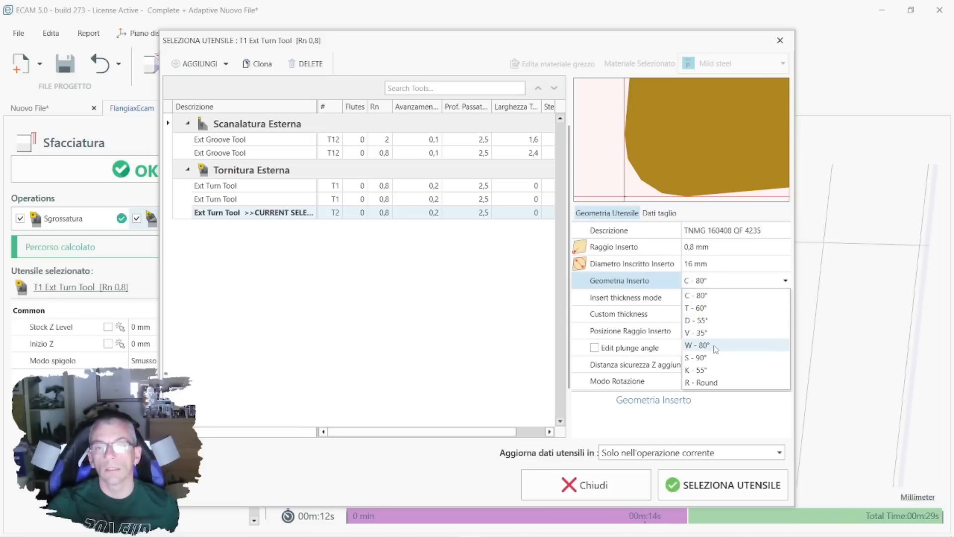
{"action": "left_click", "coordinate": [715, 309]}
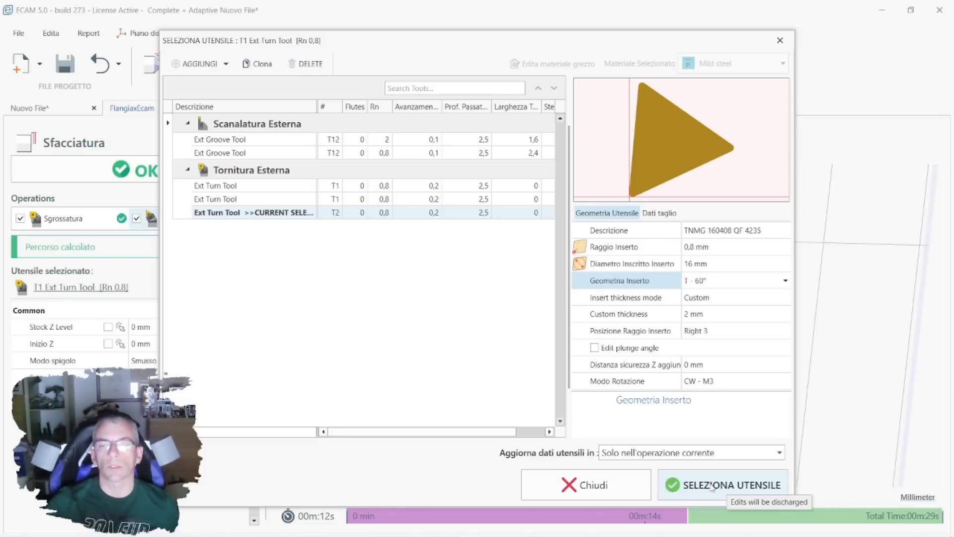
{"action": "left_click", "coordinate": [711, 486]}
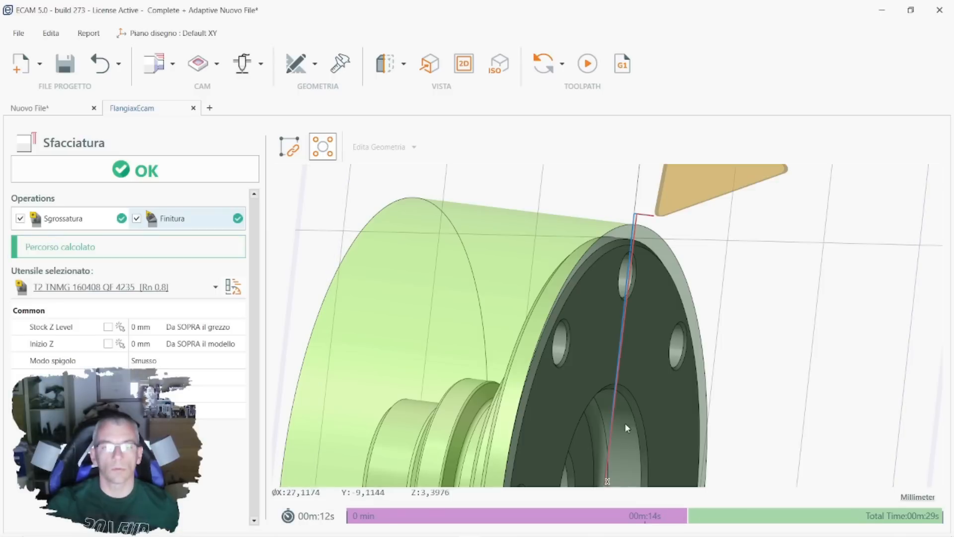
Confirm the Sfacciatura operation and add a Foratura Centrale operation with the Foratura pass to the setup.
{"action": "scroll", "coordinate": [610, 396], "scroll_direction": "down", "scroll_amount": 2}
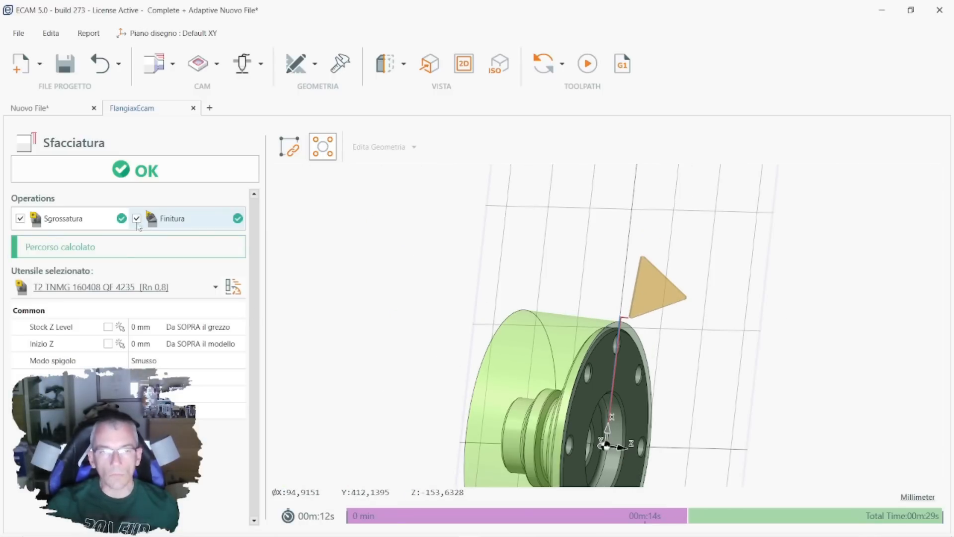
{"action": "left_click", "coordinate": [149, 170]}
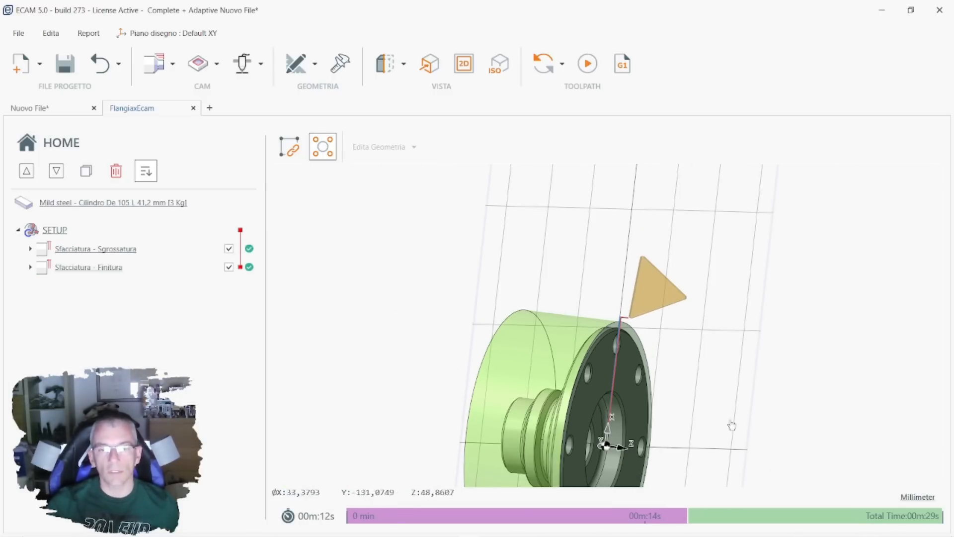
{"action": "left_click", "coordinate": [172, 64]}
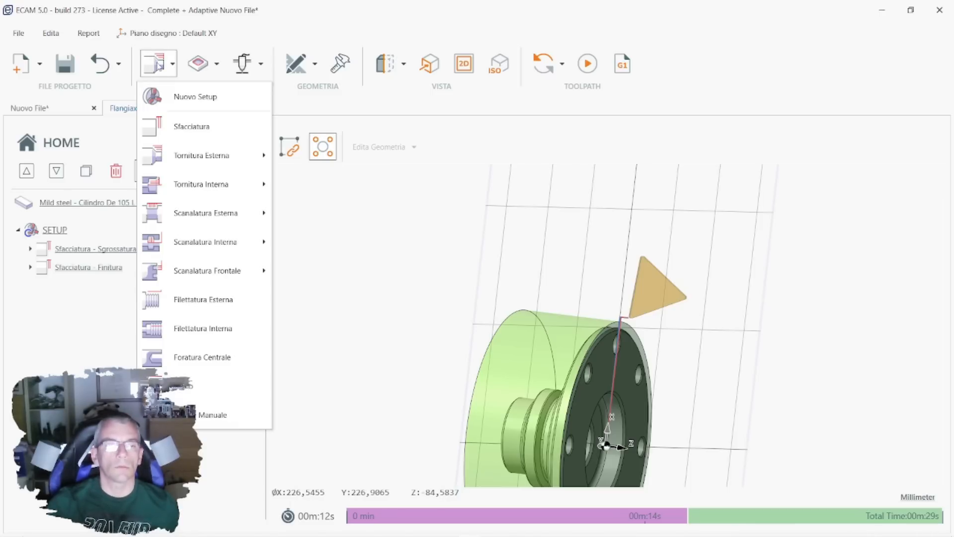
{"action": "left_click", "coordinate": [204, 358]}
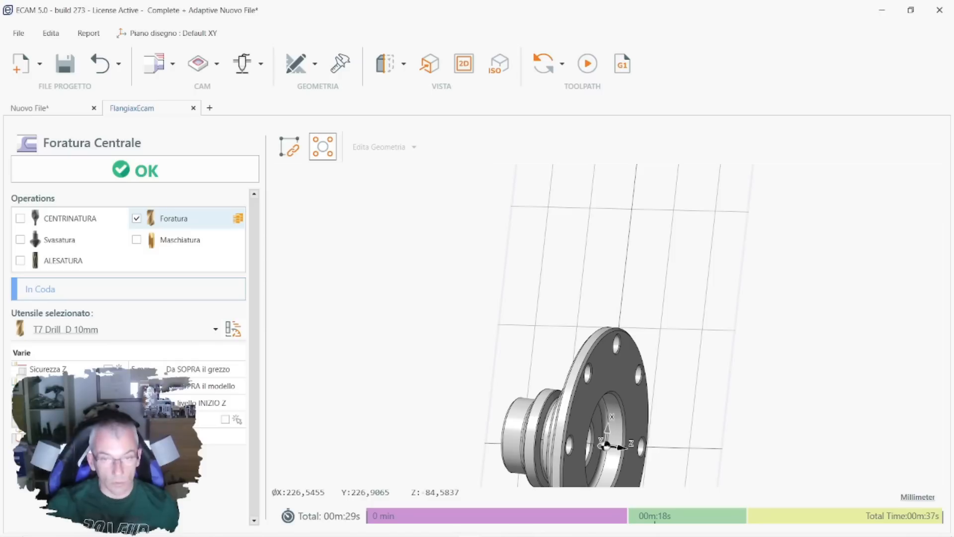
{"action": "middle_click_drag", "start_coordinate": [545, 430], "coordinate": [599, 418]}
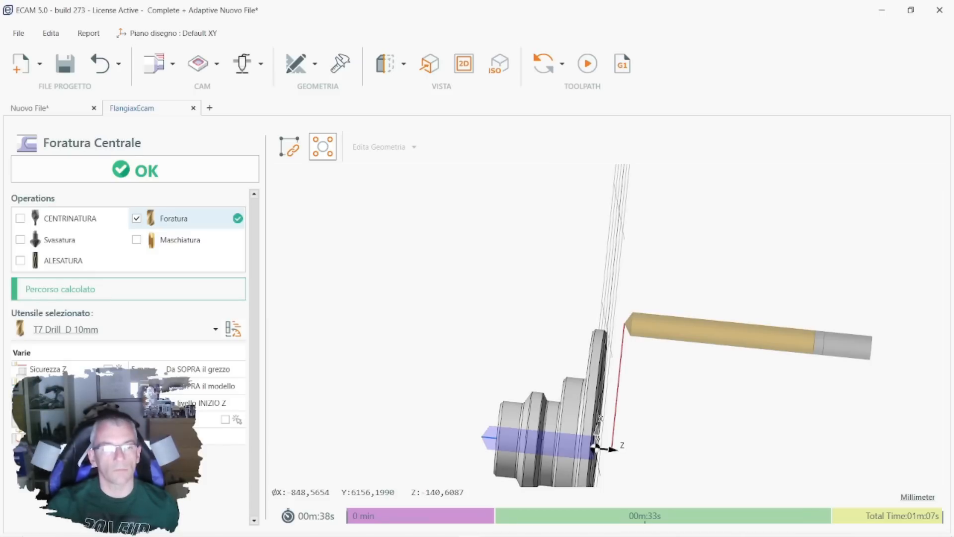
Set the drilling diameter of the central hole to 19 mm.
{"action": "key", "text": "Return"}
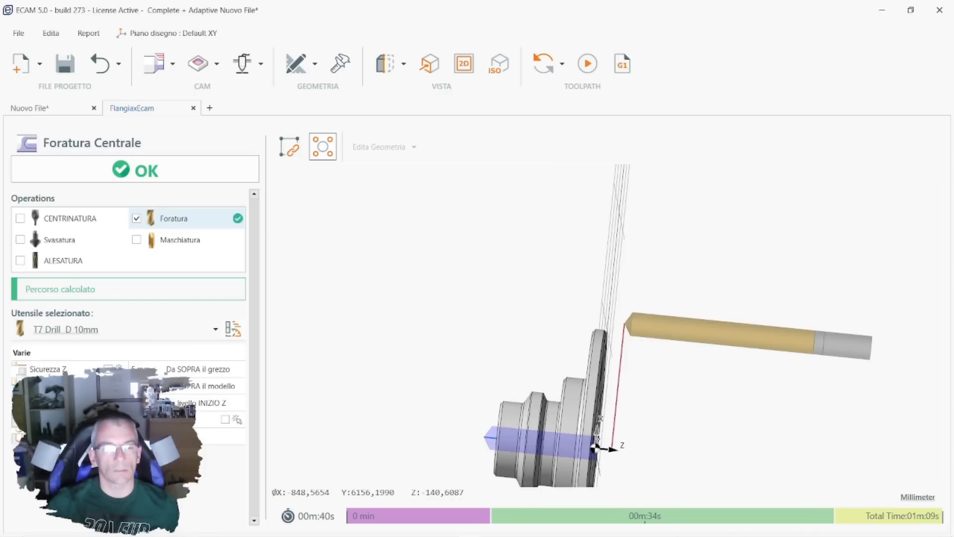
{"action": "key", "text": "BackSpace"}
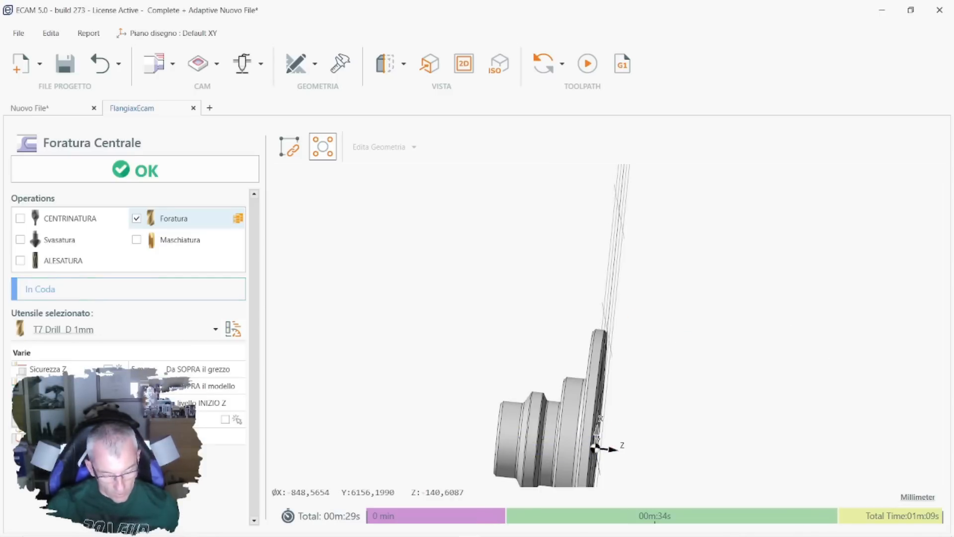
{"action": "type", "text": "8"}
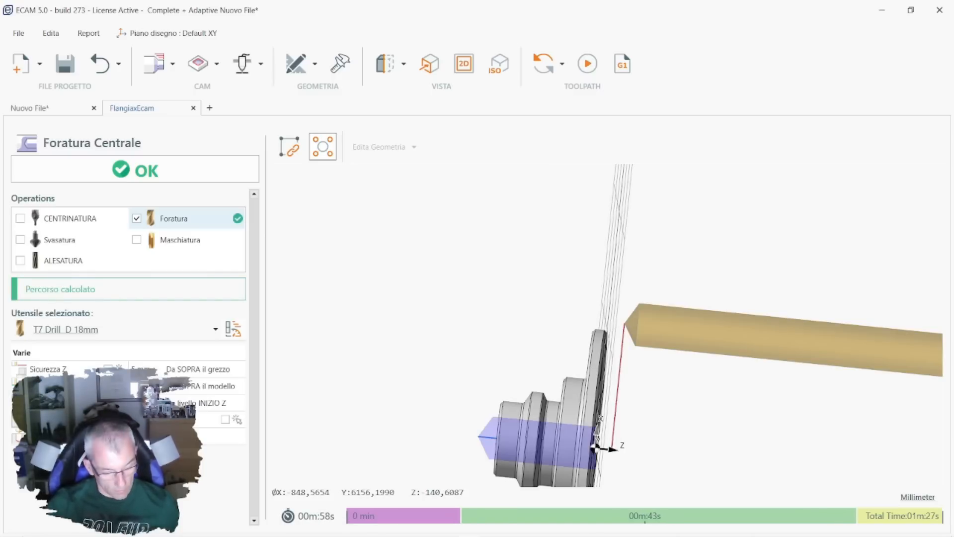
{"action": "key", "text": "BackSpace"}
{"action": "type", "text": "9"}
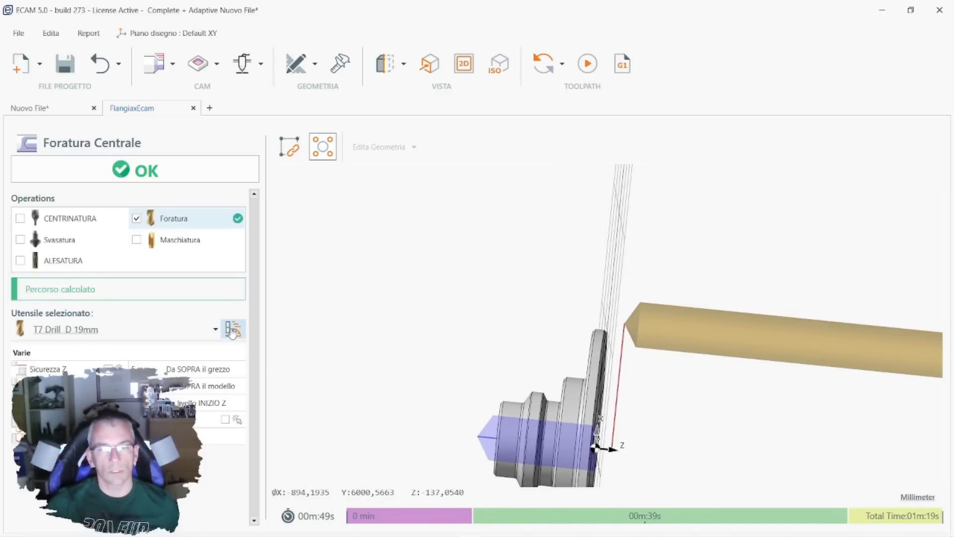
Edit the drill's geometry with a 25 mm shank diameter (Diametro Albero), 60 mm length and 120 mm total length.
{"action": "left_click", "coordinate": [231, 333]}
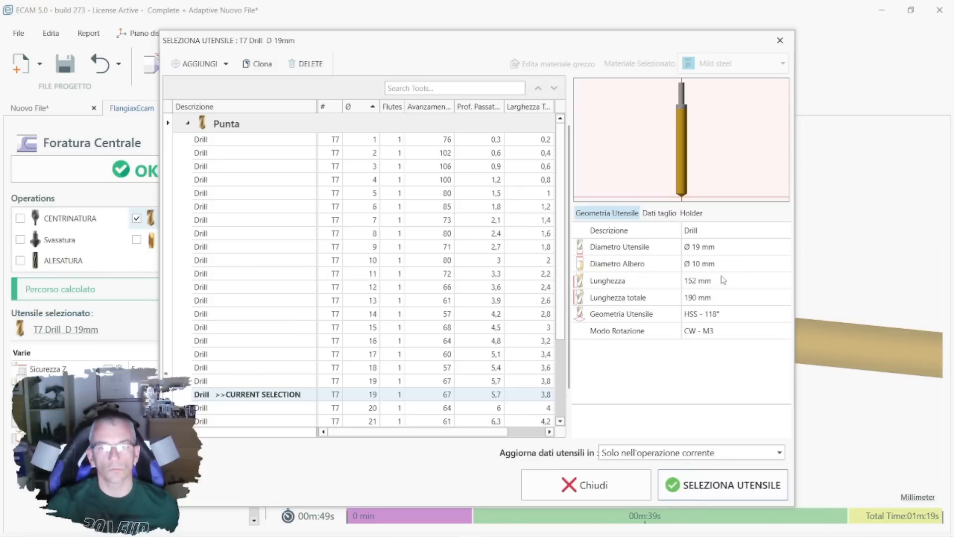
{"action": "left_click", "coordinate": [701, 263]}
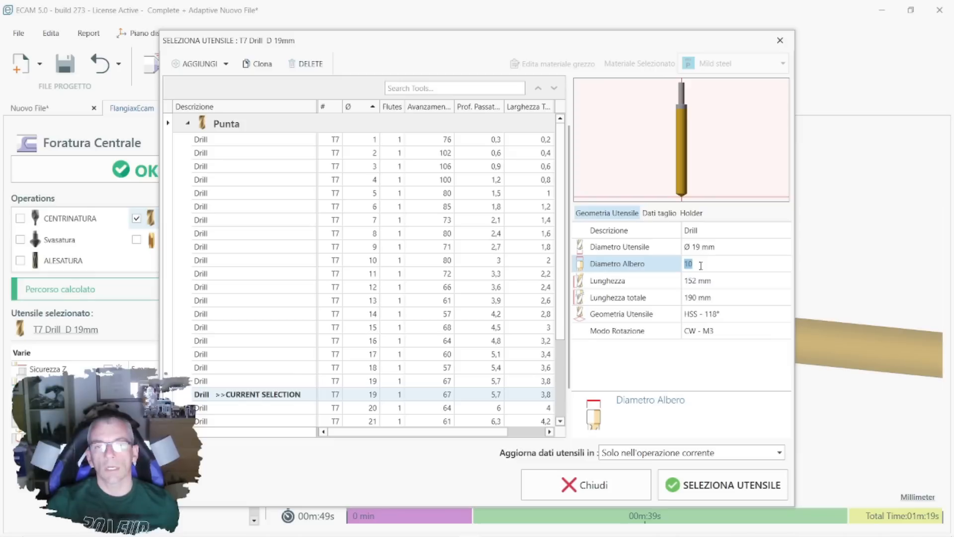
{"action": "type", "text": "25"}
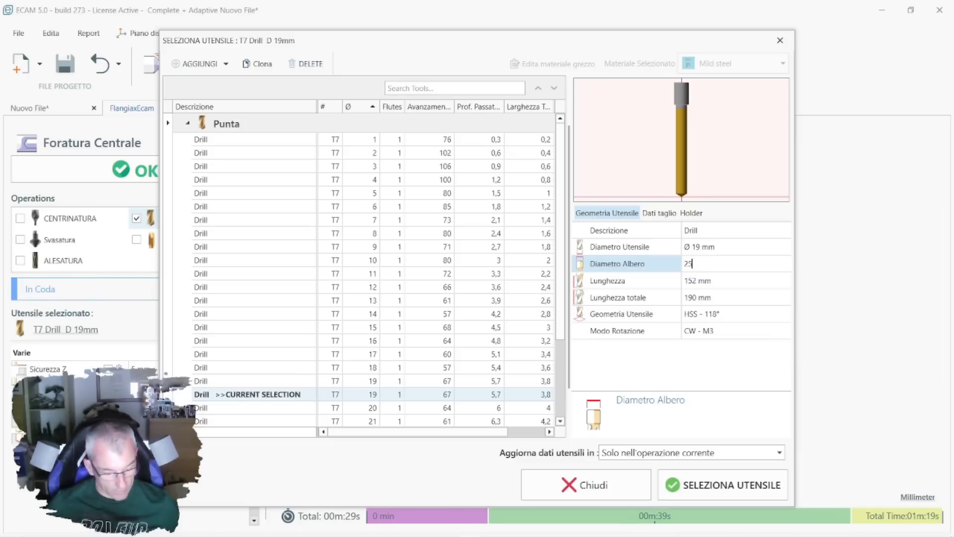
{"action": "key", "text": "Tab"}
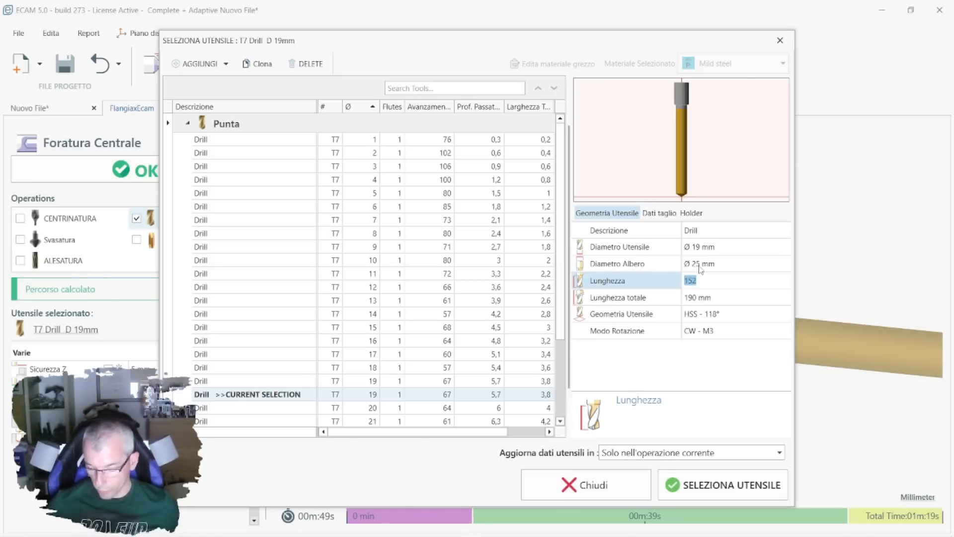
{"action": "type", "text": "60"}
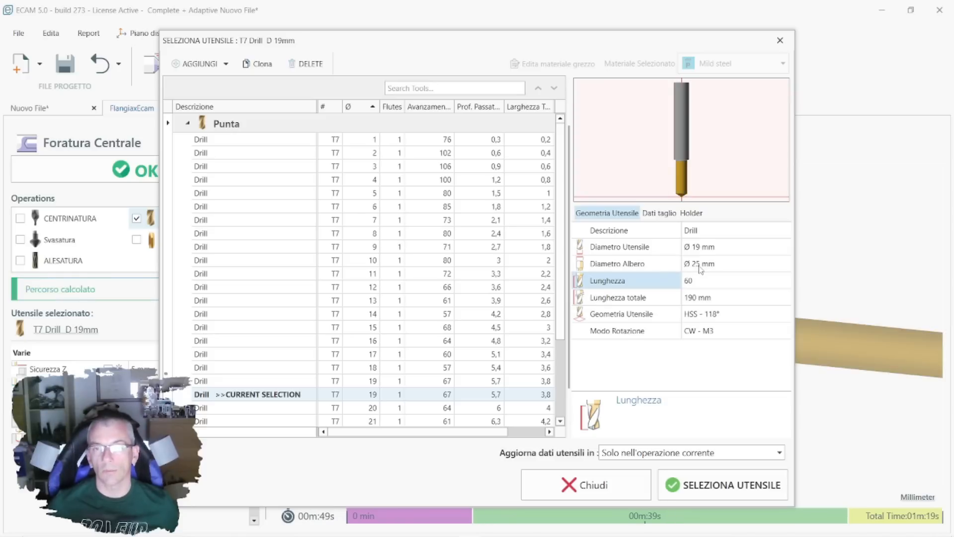
{"action": "key", "text": "Tab"}
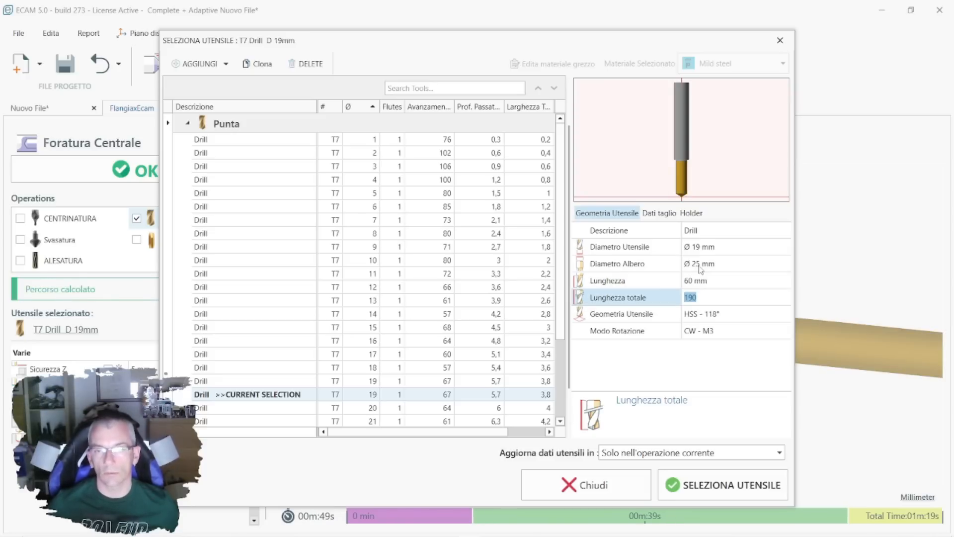
{"action": "type", "text": "120"}
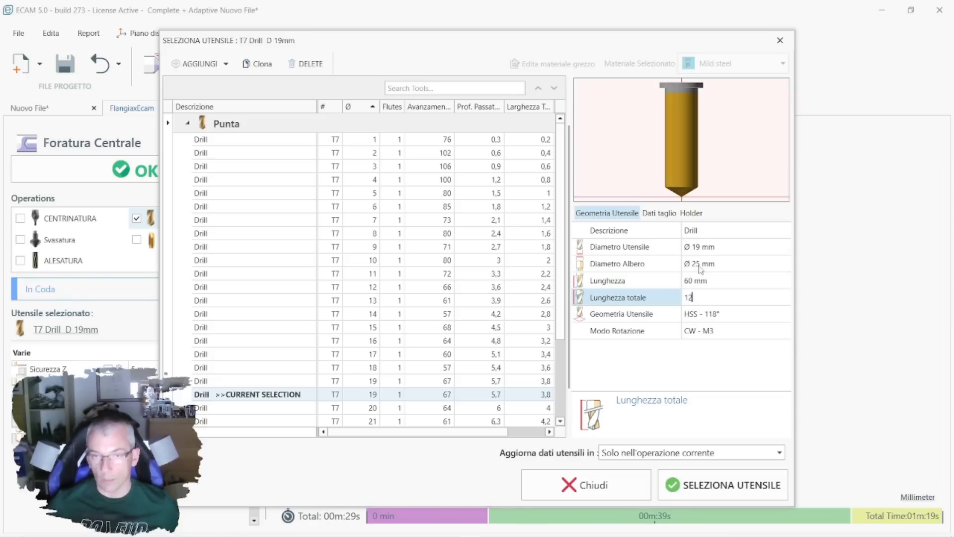
{"action": "key", "text": "Tab"}
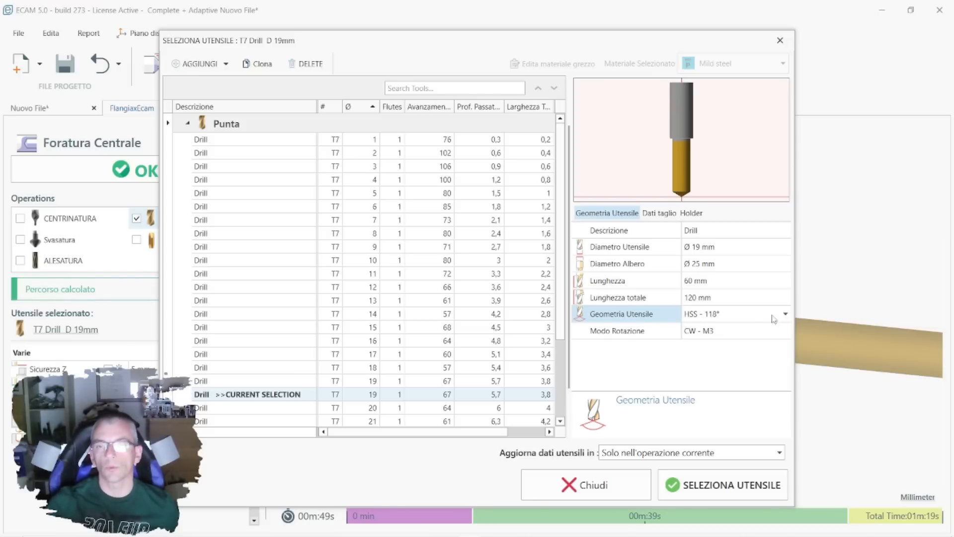
Give the drill a Flat - 180° tip geometry and the description P.ta Inserti 880 D19.
{"action": "left_click", "coordinate": [746, 314]}
{"action": "left_click", "coordinate": [712, 341]}
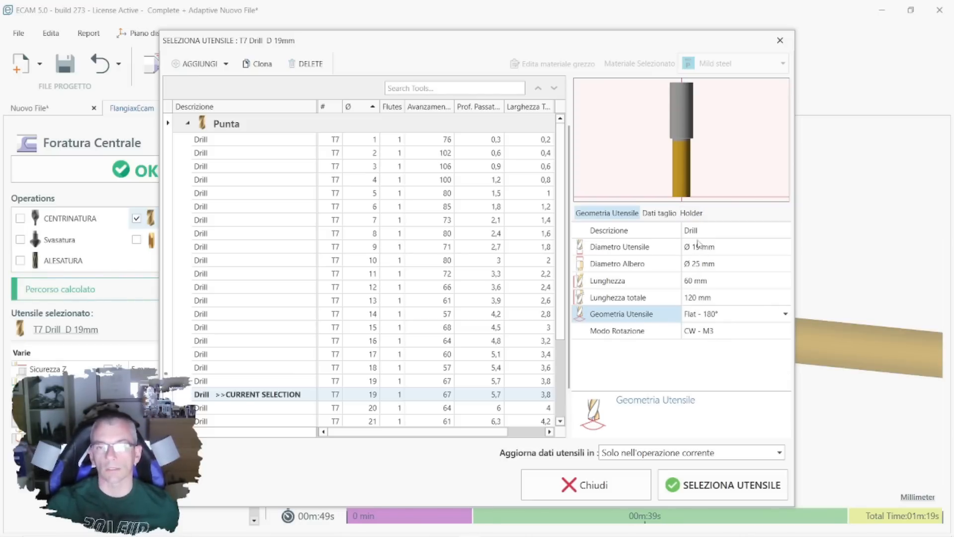
{"action": "left_click", "coordinate": [672, 231]}
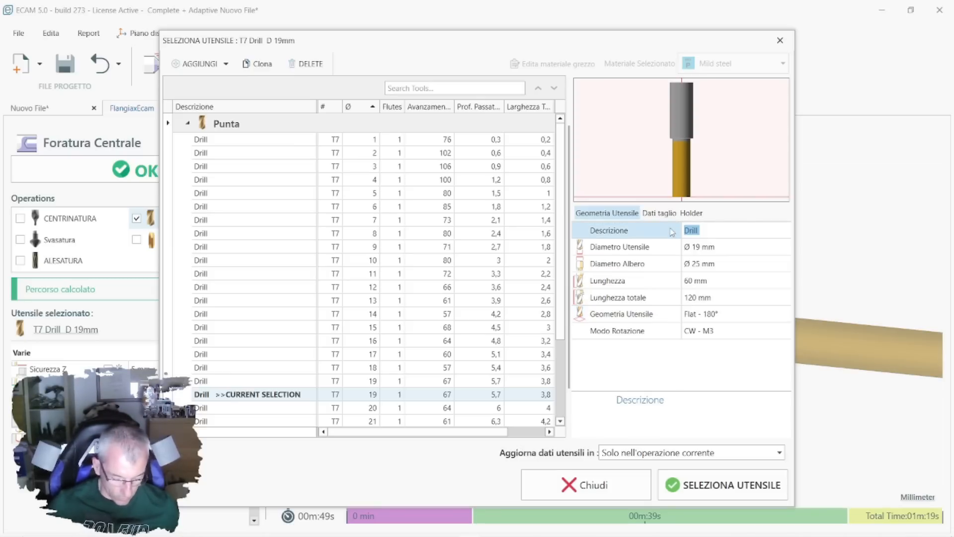
{"action": "type", "text": "P.ta In"}
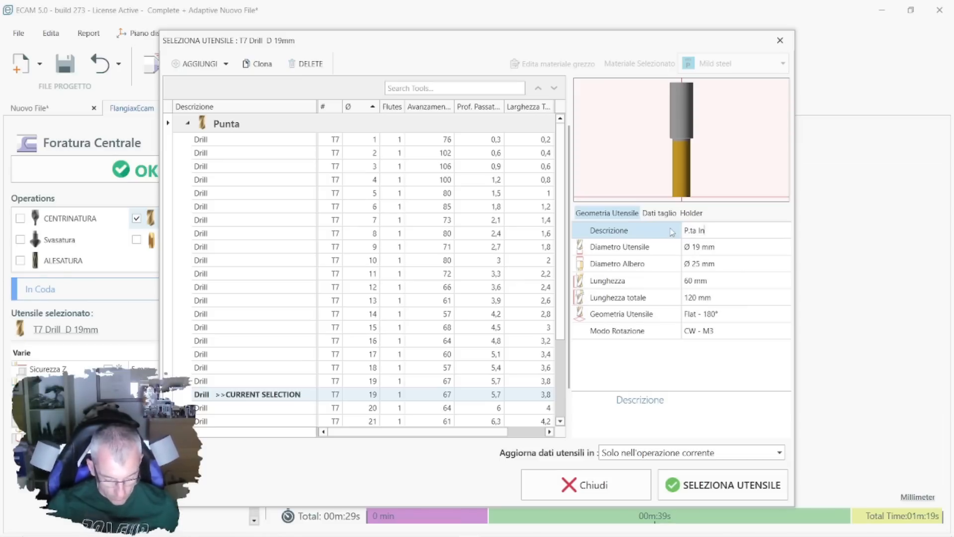
{"action": "type", "text": "serti"}
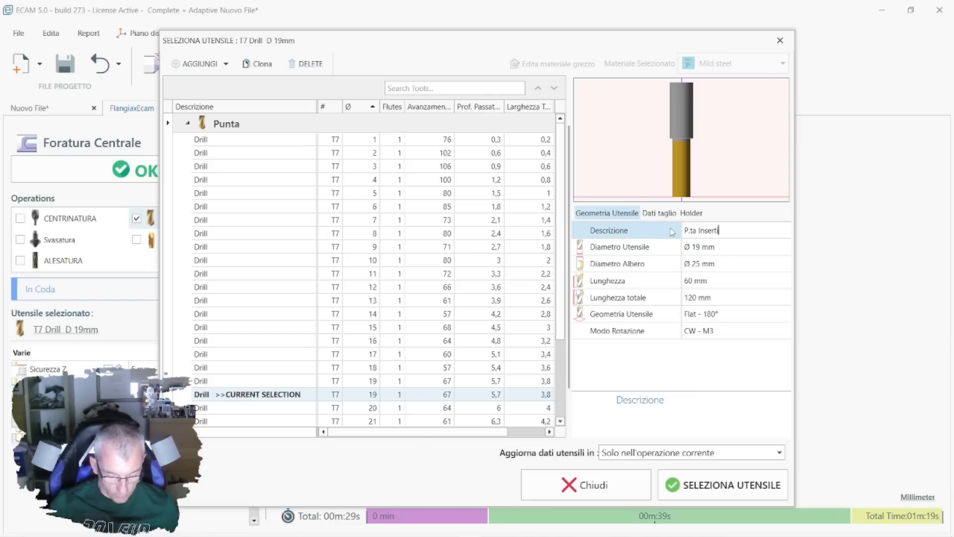
{"action": "type", "text": " 88"}
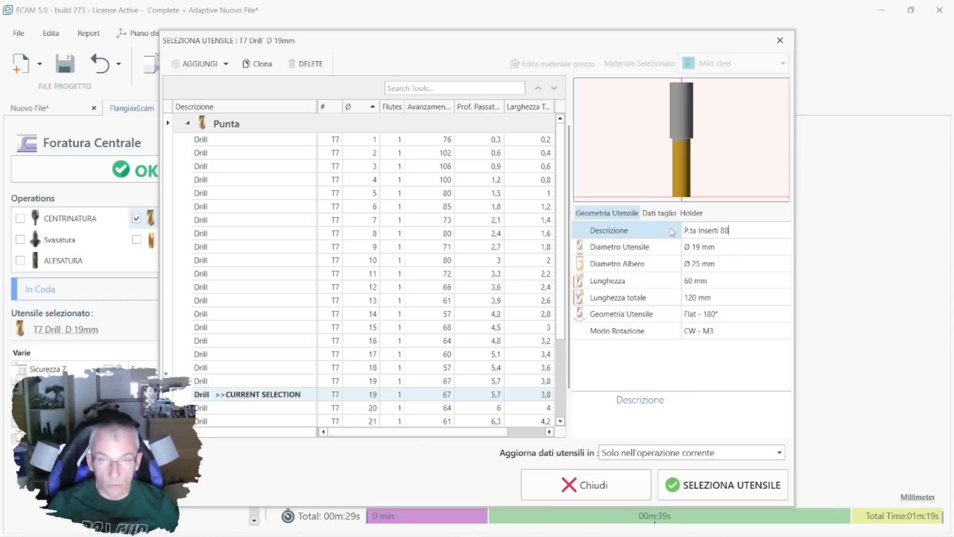
{"action": "type", "text": "0 D19"}
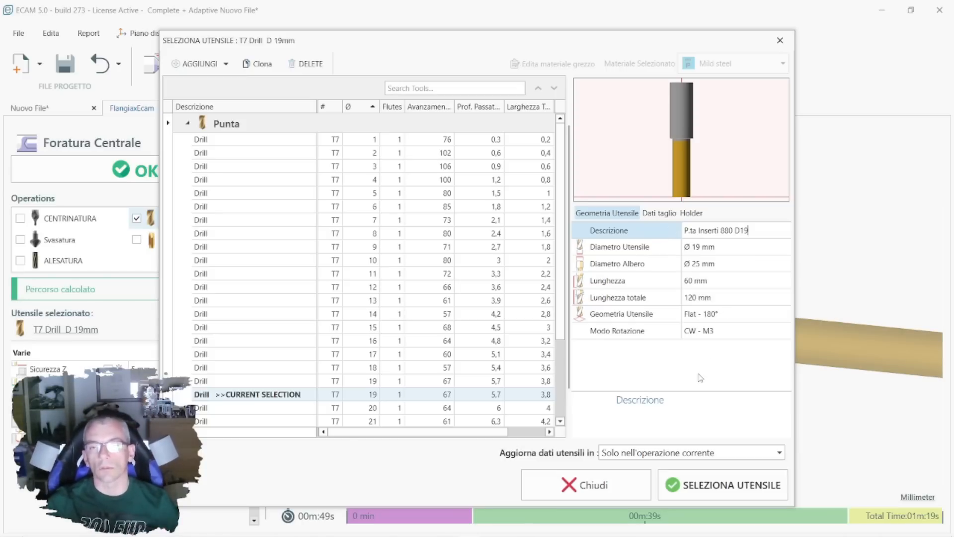
Set the drill's cutting speed (Velocità di taglio) to 120 mt/min in its cutting data.
{"action": "left_click", "coordinate": [655, 217]}
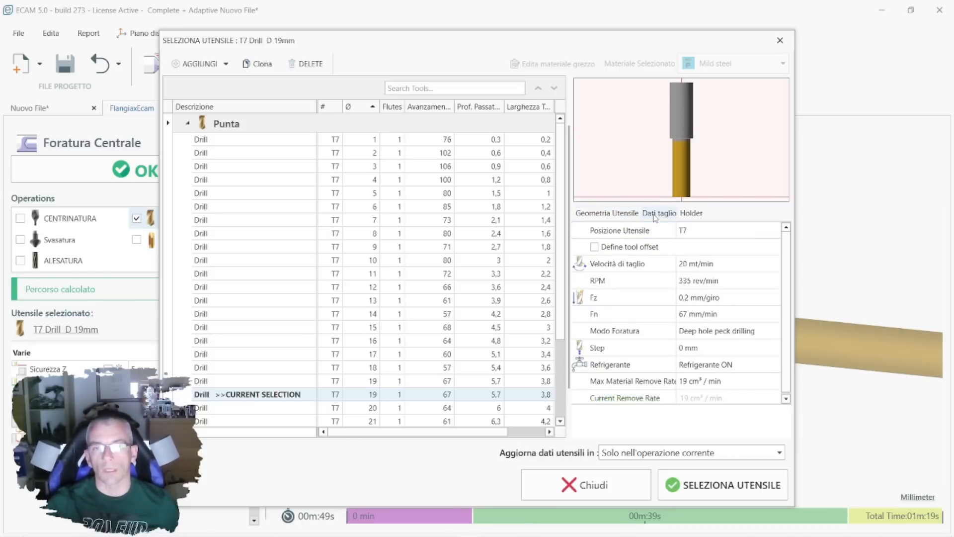
{"action": "left_click", "coordinate": [686, 263]}
{"action": "left_click_drag", "start_coordinate": [688, 263], "coordinate": [676, 263]}
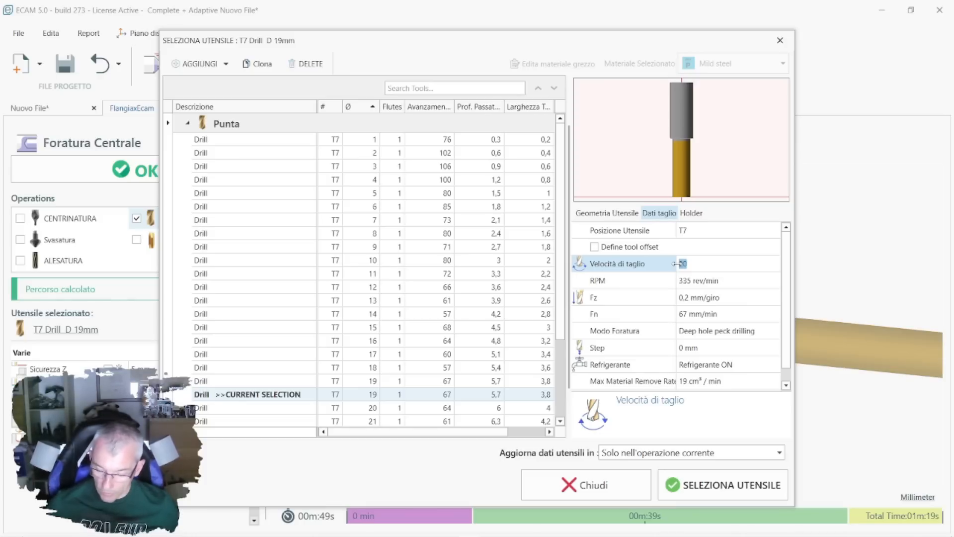
{"action": "type", "text": "140"}
{"action": "key", "text": "BackSpace"}
{"action": "key", "text": "BackSpace"}
{"action": "type", "text": "20"}
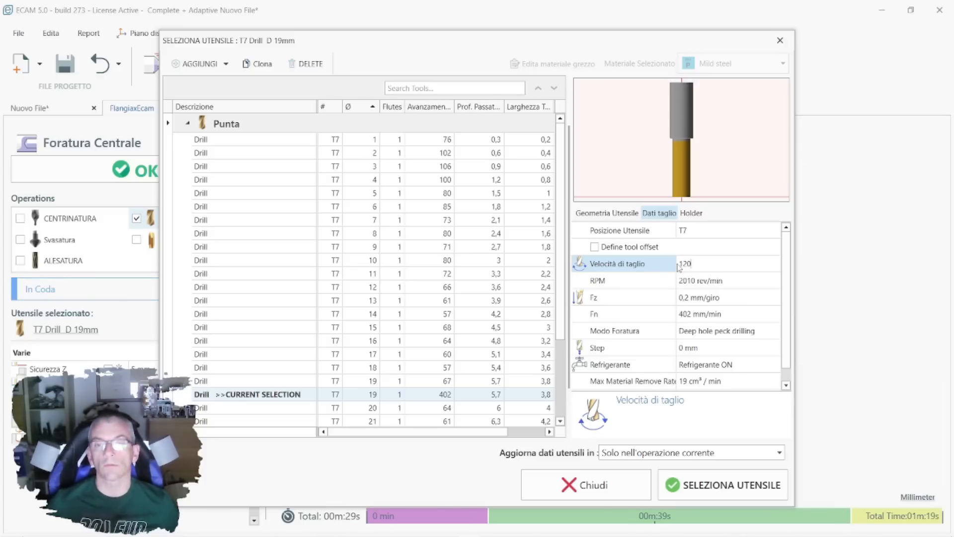
Set the drill's feed Fz to 0.12 mm/giro.
{"action": "key", "text": "Tab"}
{"action": "key", "text": "Tab"}
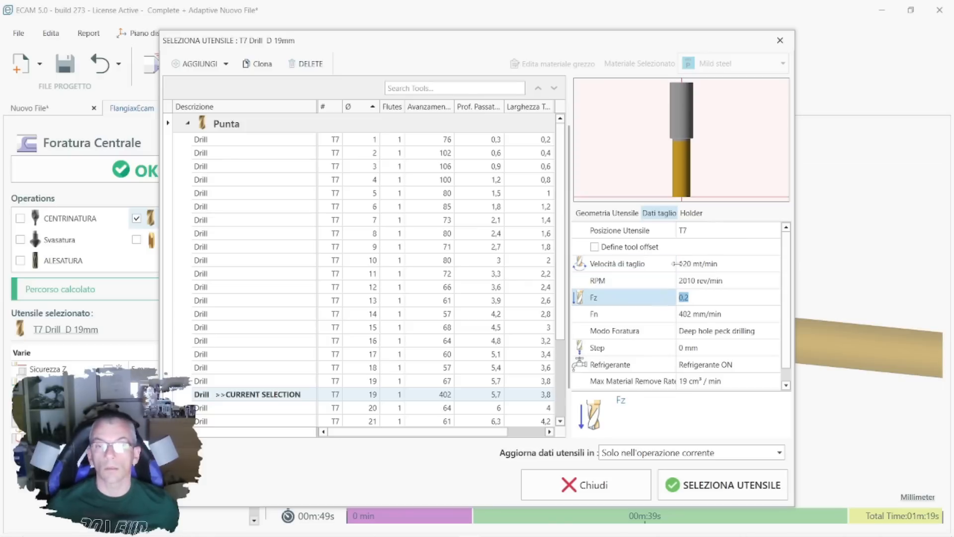
{"action": "type", "text": "0,12"}
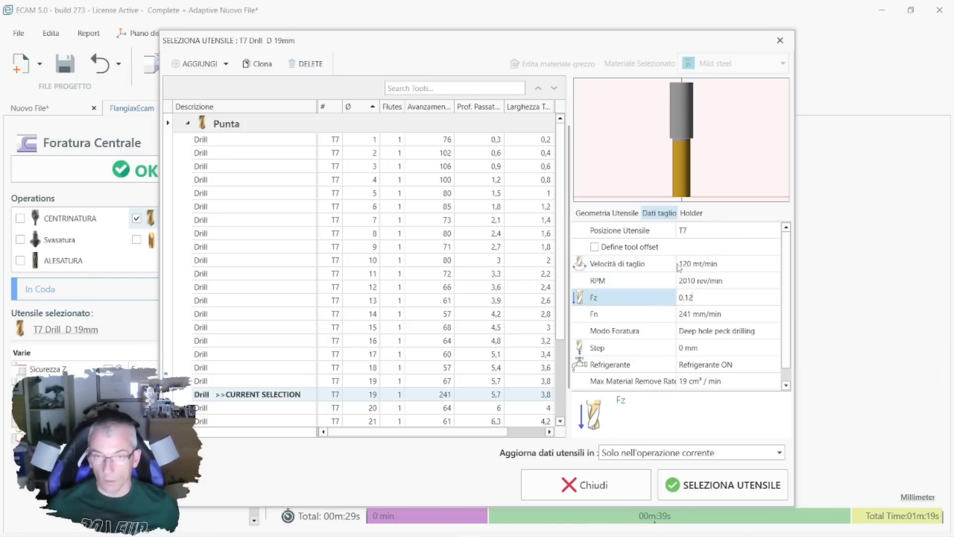
{"action": "key", "text": "Tab"}
{"action": "key", "text": "Tab"}
{"action": "key", "text": "Tab"}
{"action": "key", "text": "Tab"}
{"action": "key", "text": "Tab"}
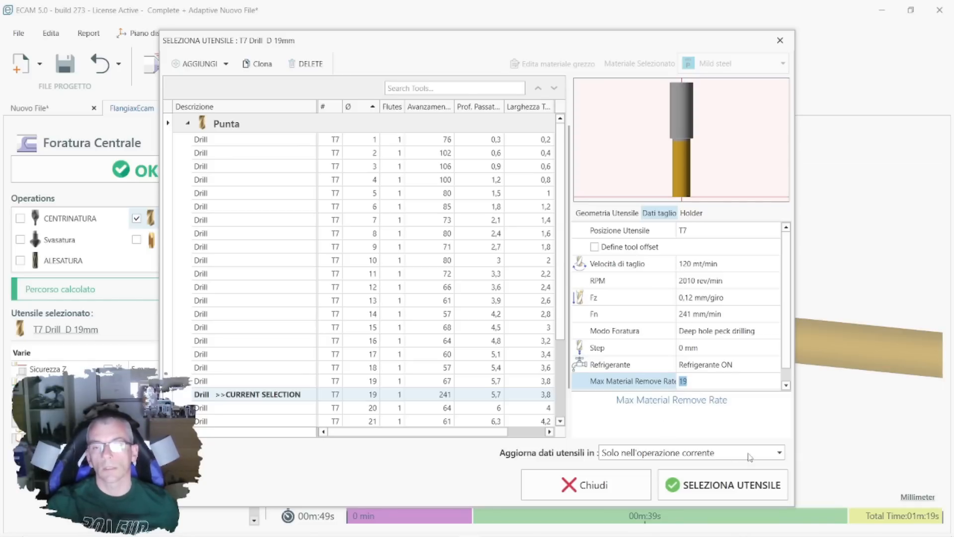
Select the edited drill for the Foratura pass and confirm the Foratura Centrale operation.
{"action": "left_click", "coordinate": [742, 486]}
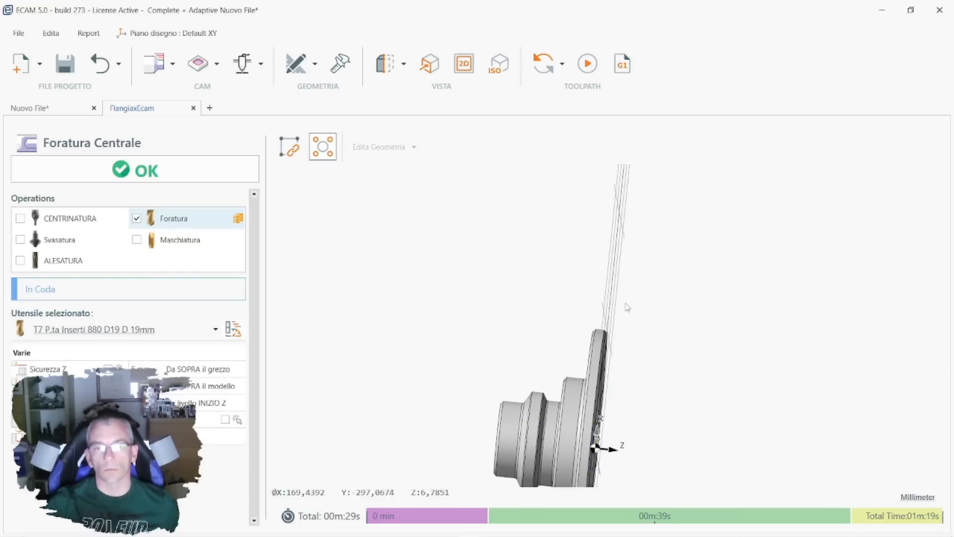
{"action": "middle_click_drag", "start_coordinate": [681, 387], "coordinate": [624, 398]}
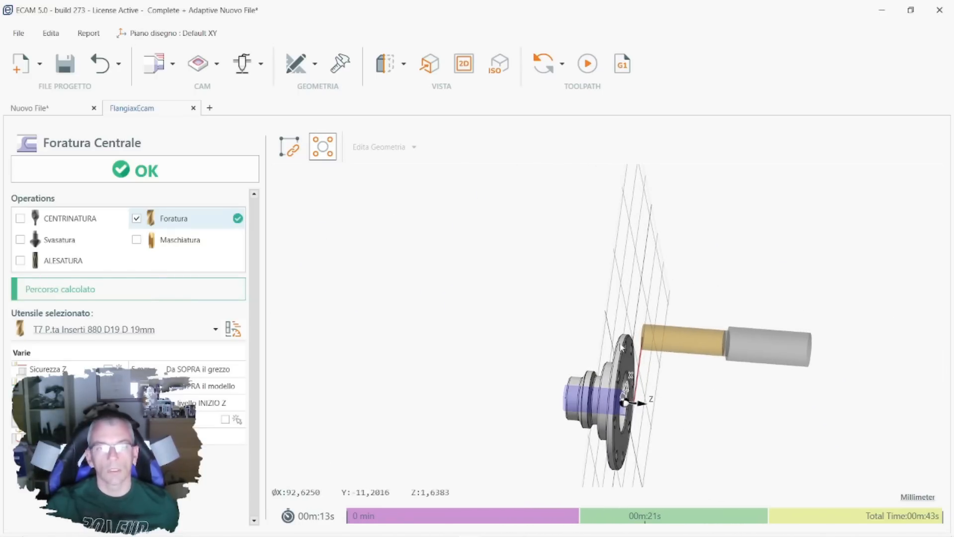
{"action": "left_click", "coordinate": [192, 179]}
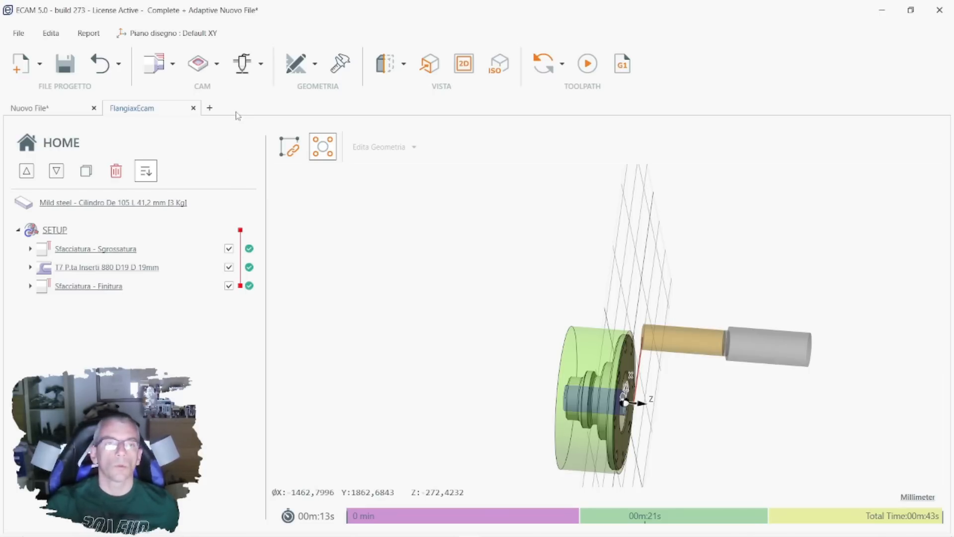
Consult the dimensioned flange drawing in the image viewer and return to the CAM project.
{"action": "left_click", "coordinate": [172, 64]}
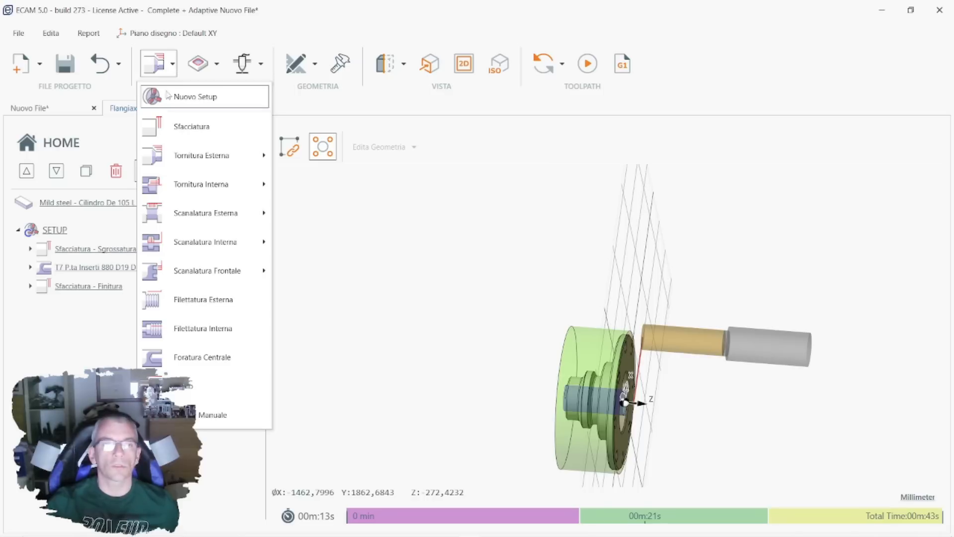
{"action": "mouse_move", "coordinate": [211, 151]}
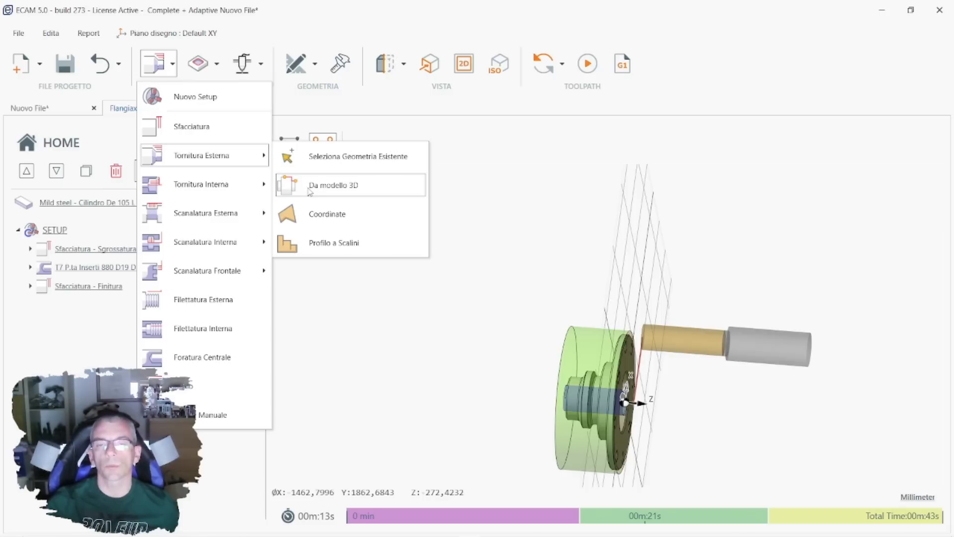
{"action": "mouse_move", "coordinate": [550, 532]}
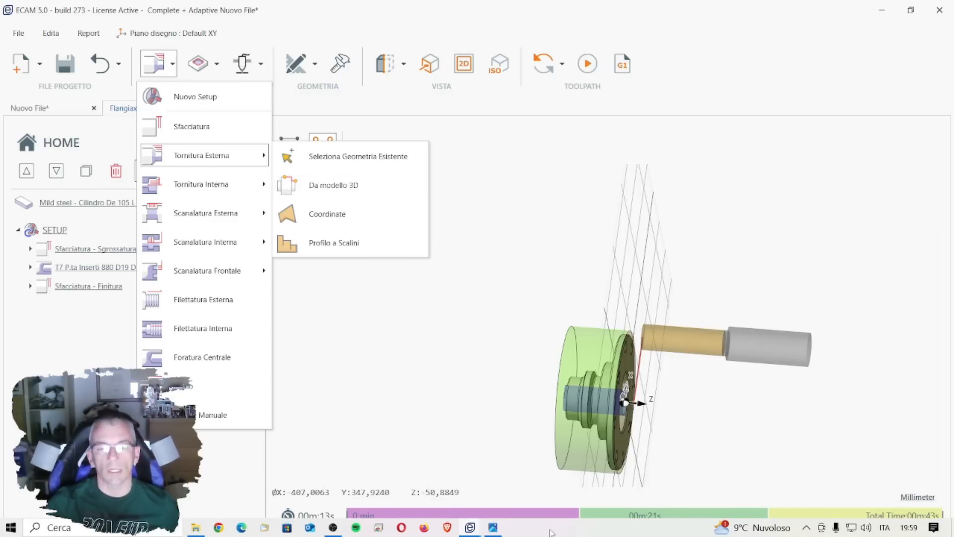
{"action": "left_click", "coordinate": [492, 528]}
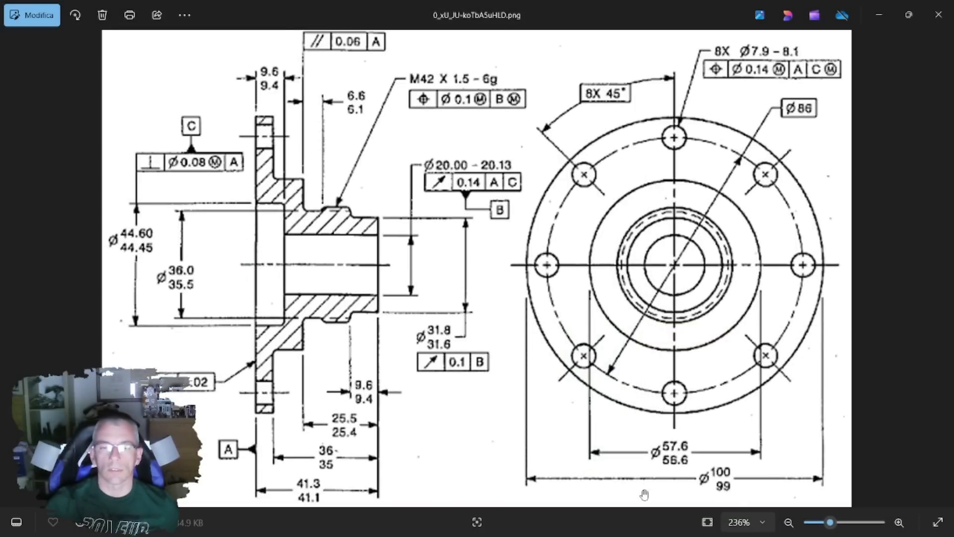
{"action": "left_click", "coordinate": [880, 15]}
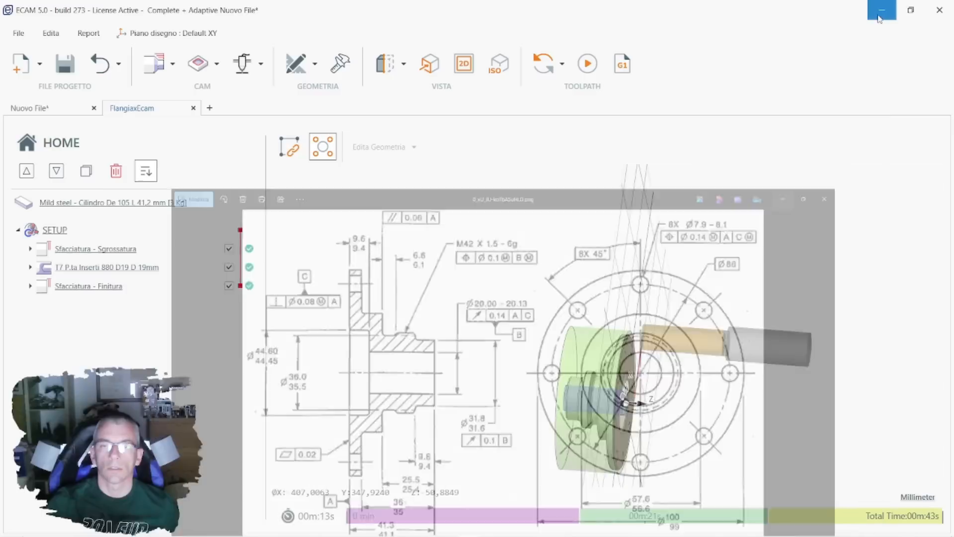
Add an external turning operation (Tornitura Esterna) with its profile taken from the 3D model.
{"action": "left_click", "coordinate": [213, 71]}
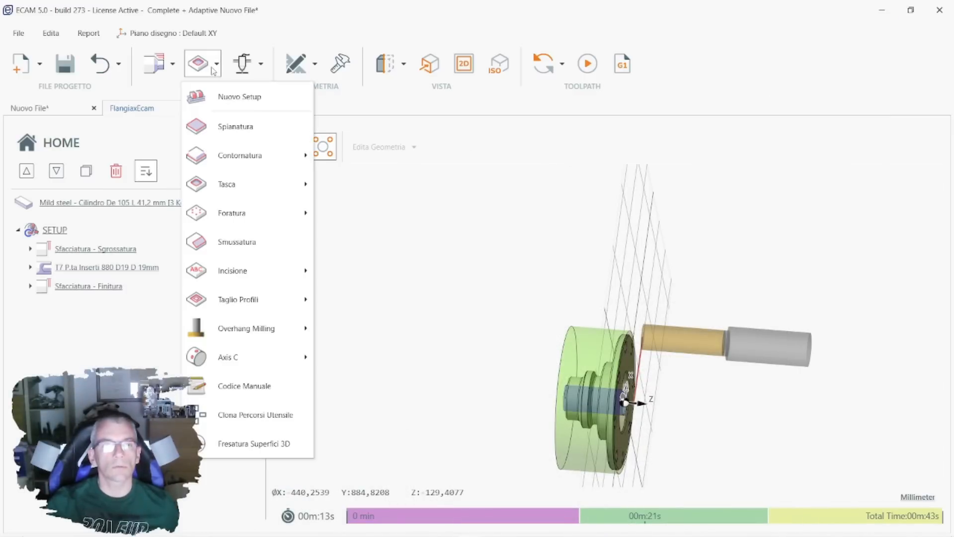
{"action": "left_click", "coordinate": [169, 65]}
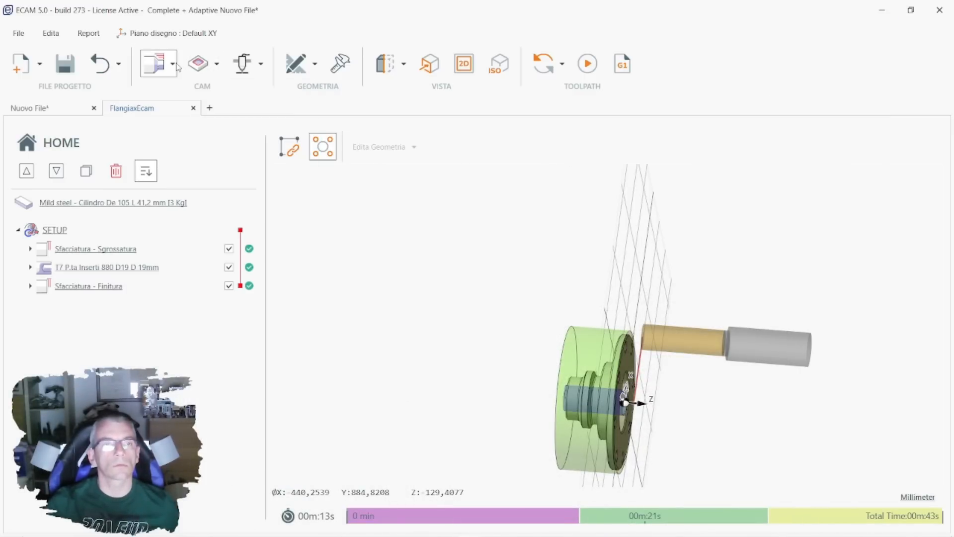
{"action": "left_click", "coordinate": [174, 64]}
{"action": "mouse_move", "coordinate": [179, 155]}
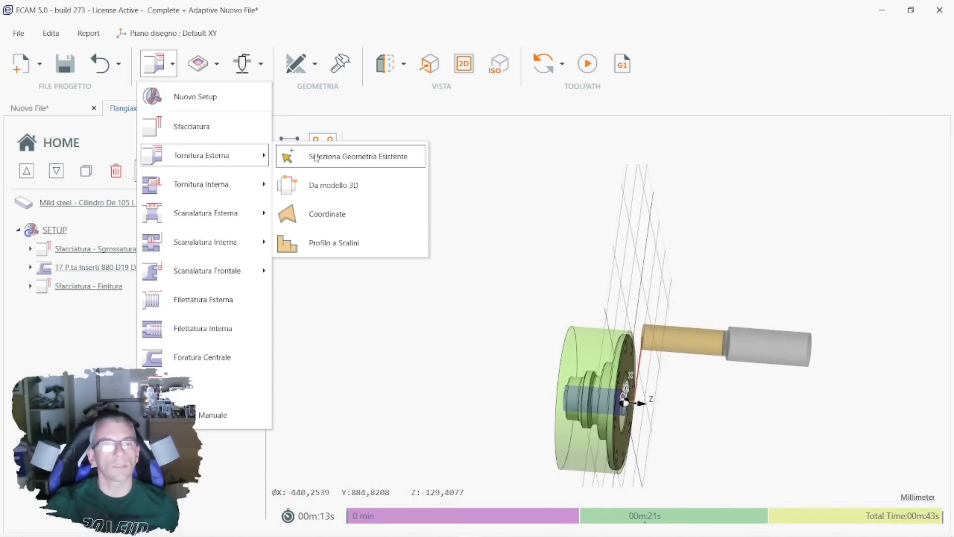
{"action": "left_click", "coordinate": [343, 197]}
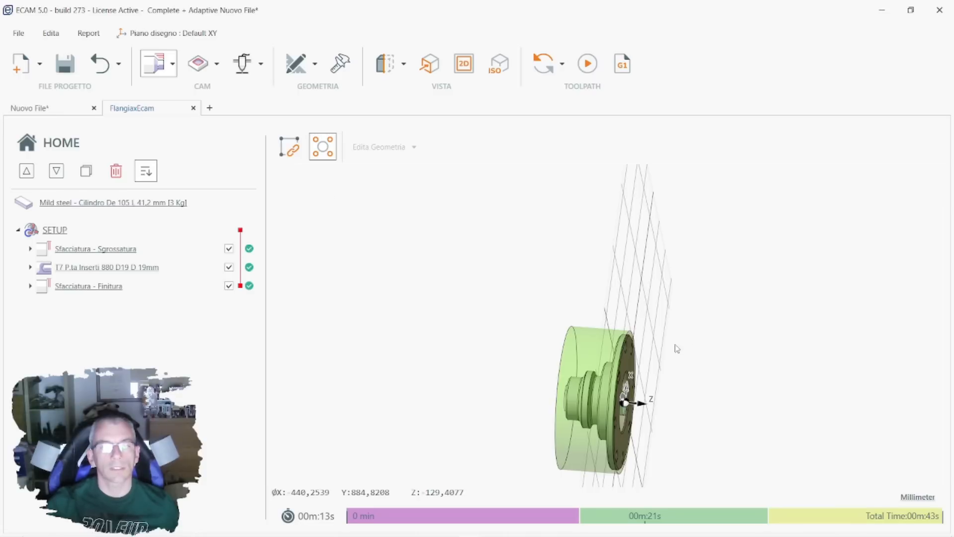
{"action": "scroll", "coordinate": [625, 346], "scroll_direction": "down", "scroll_amount": 3}
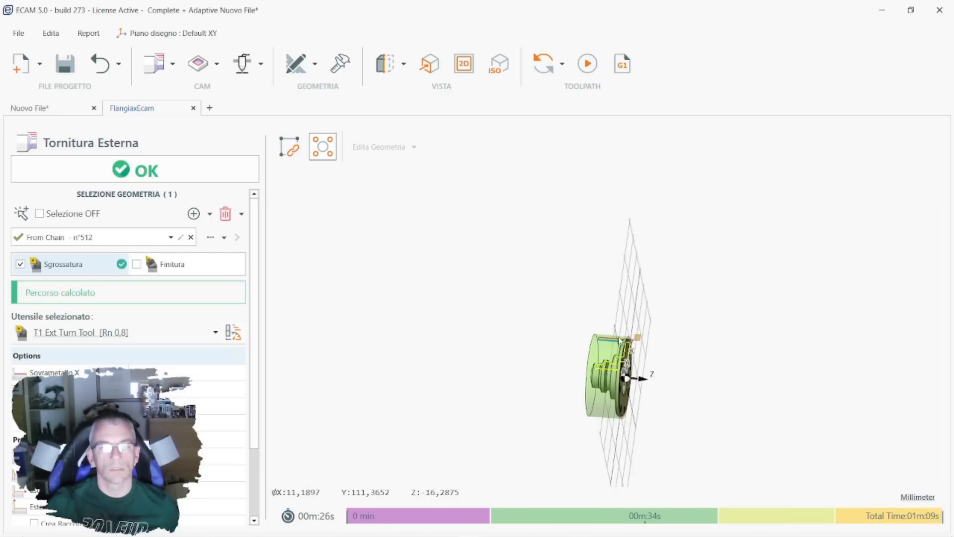
{"action": "scroll", "coordinate": [625, 345], "scroll_direction": "up", "scroll_amount": 3}
{"action": "middle_click_drag", "start_coordinate": [625, 345], "coordinate": [672, 382]}
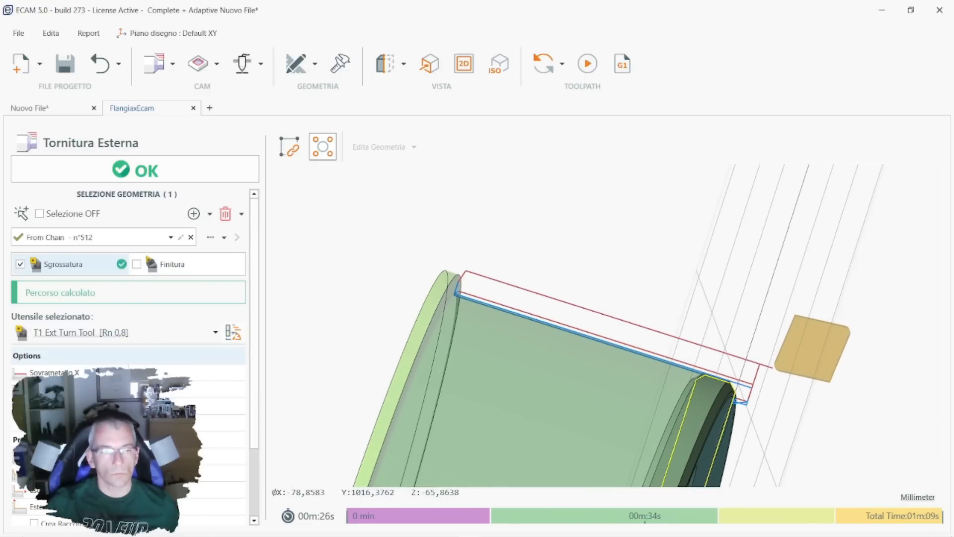
Enable the Z- limit of the external roughing pass and pick a point on the flange's outer rim as its reference.
{"action": "scroll", "coordinate": [128, 292], "scroll_direction": "down", "scroll_amount": 1}
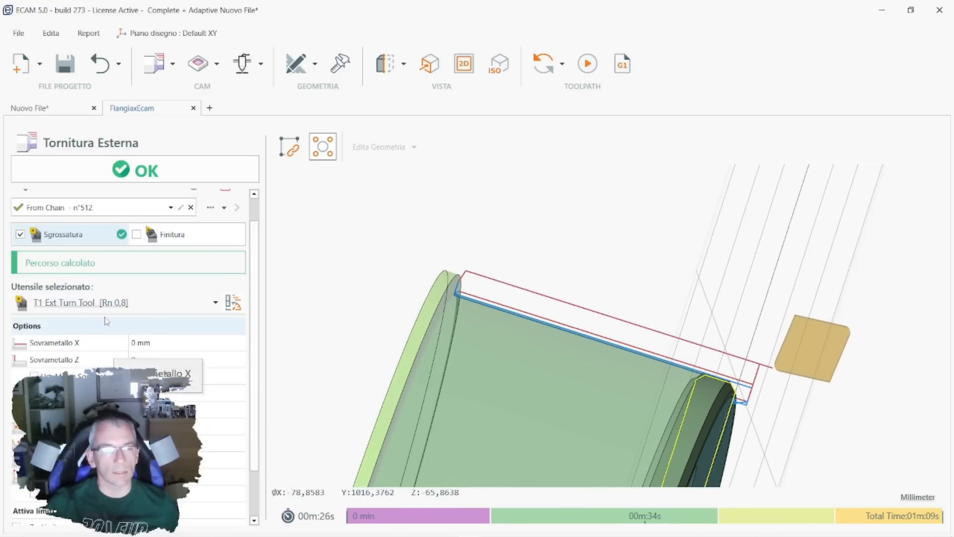
{"action": "scroll", "coordinate": [82, 350], "scroll_direction": "down", "scroll_amount": 2}
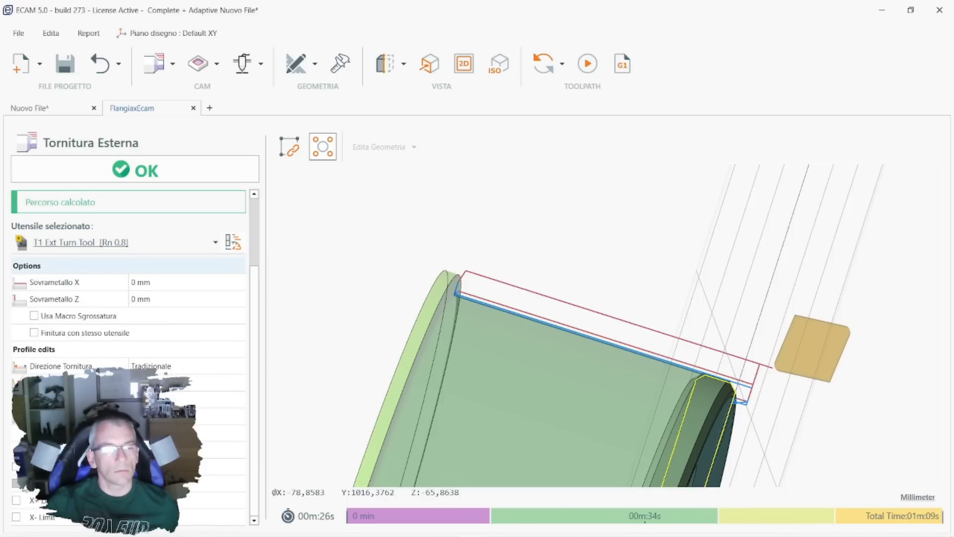
{"action": "left_click", "coordinate": [16, 483]}
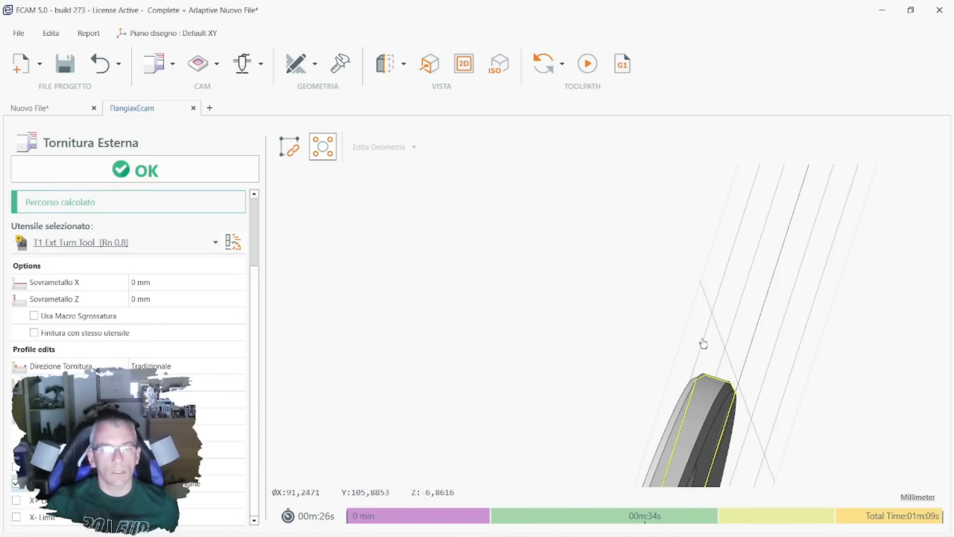
{"action": "left_click", "coordinate": [694, 388]}
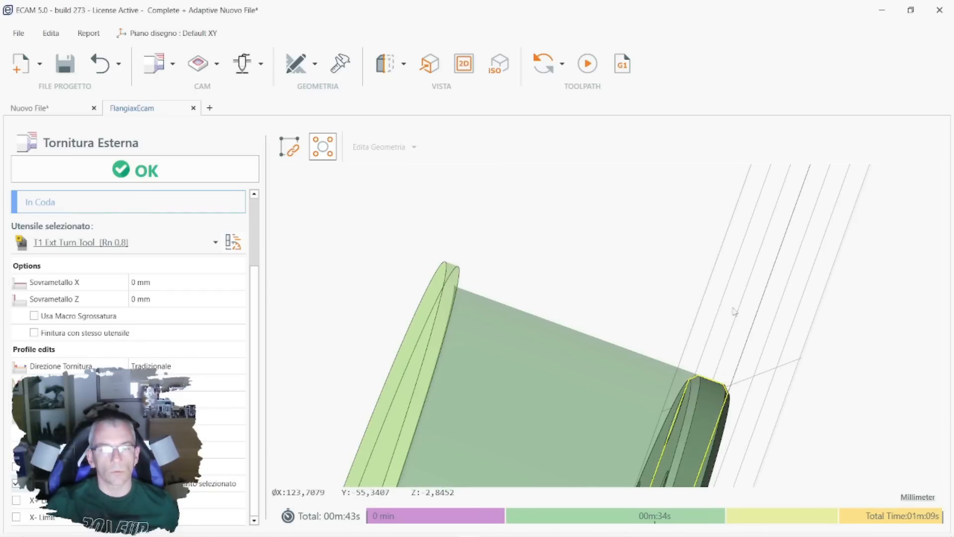
{"action": "mouse_move", "coordinate": [721, 286]}
{"action": "middle_mouse_down"}
{"action": "mouse_move", "coordinate": [707, 285]}
{"action": "mouse_move", "coordinate": [714, 291]}
{"action": "middle_mouse_up"}
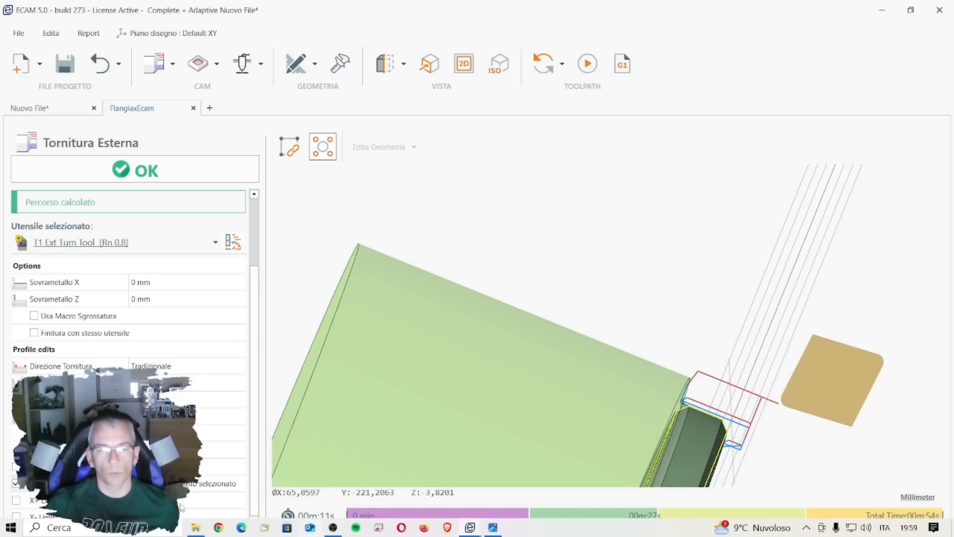
Check the flange dimensions on the drawing and compare the roughing toolpath without and with the Z- limit.
{"action": "left_click", "coordinate": [493, 527]}
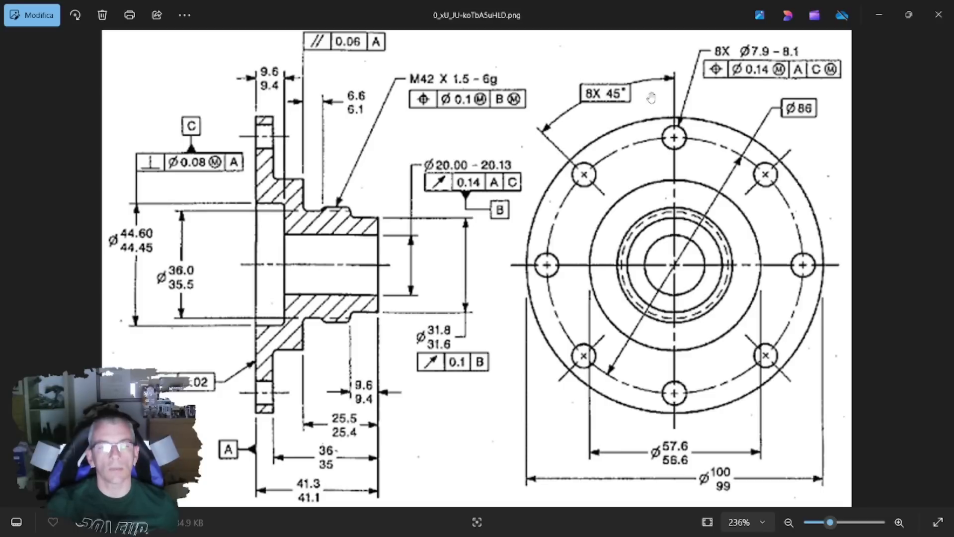
{"action": "left_click", "coordinate": [877, 15]}
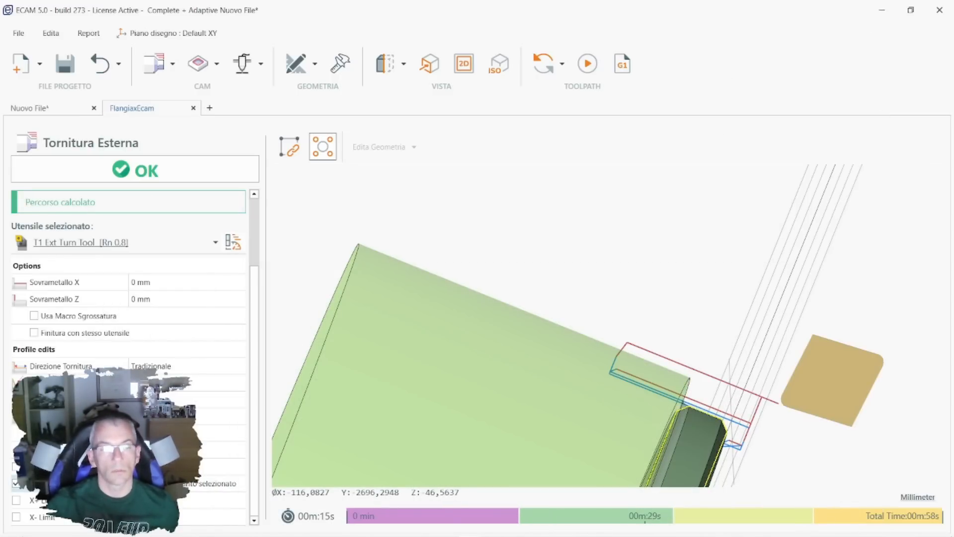
{"action": "middle_click_drag", "start_coordinate": [706, 298], "coordinate": [698, 239]}
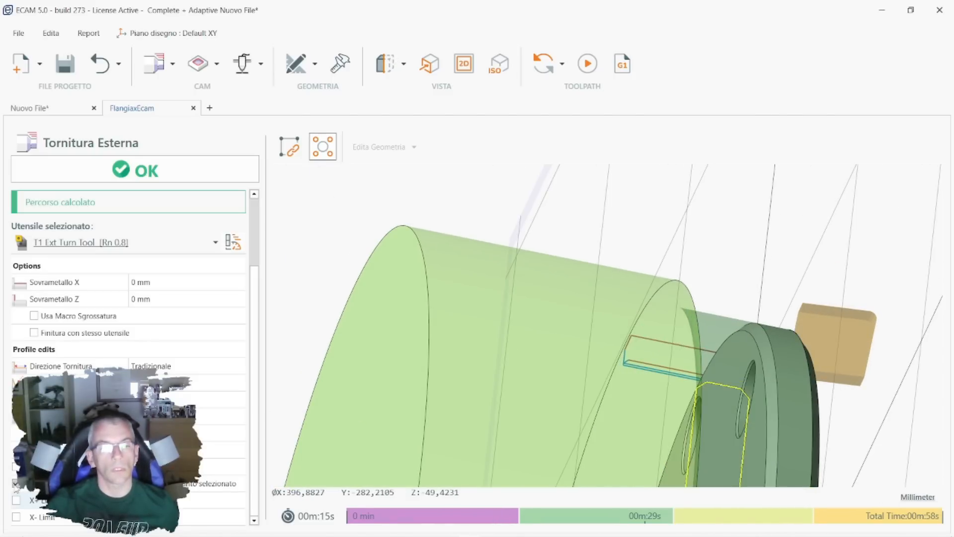
{"action": "left_click", "coordinate": [16, 482]}
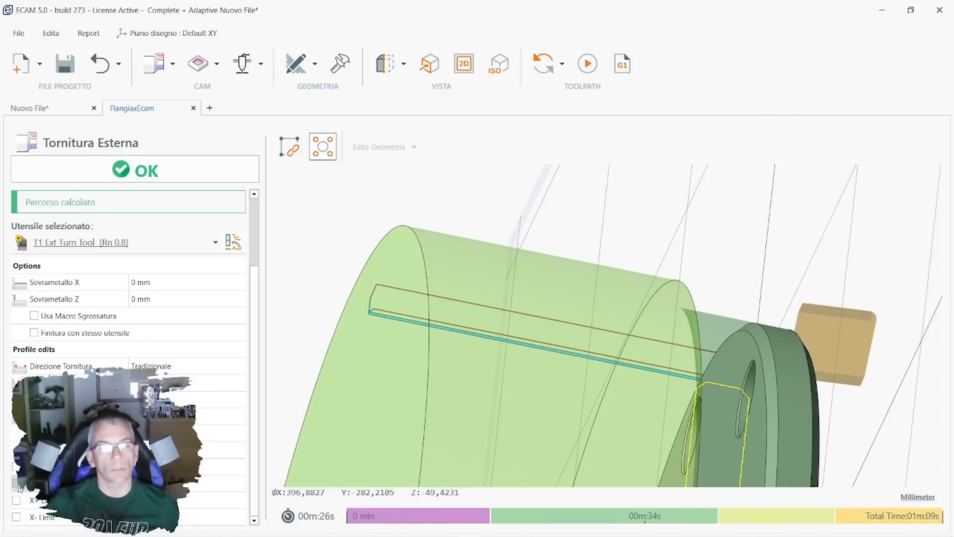
{"action": "left_click", "coordinate": [16, 483]}
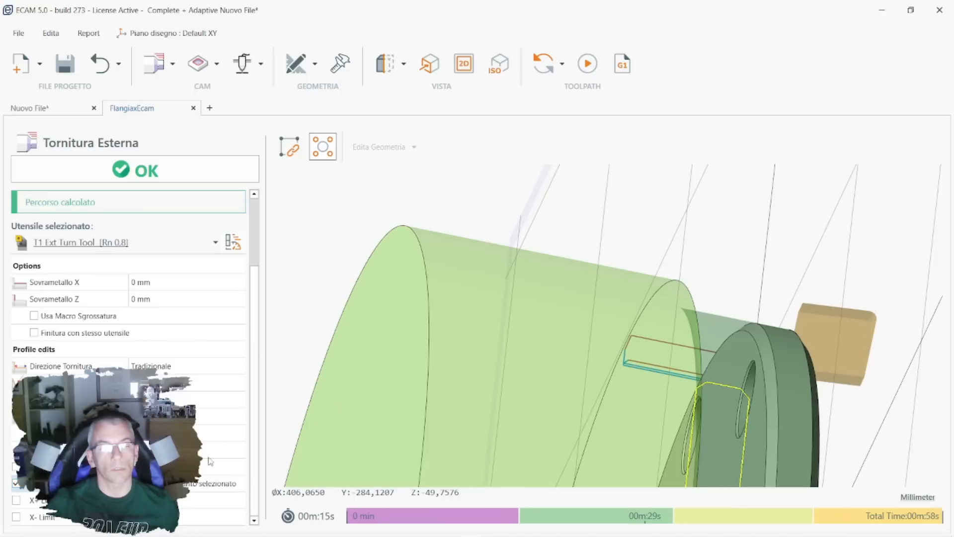
Reference the Z- limit of the external roughing pass from the origin instead of the picked point.
{"action": "left_click", "coordinate": [191, 485]}
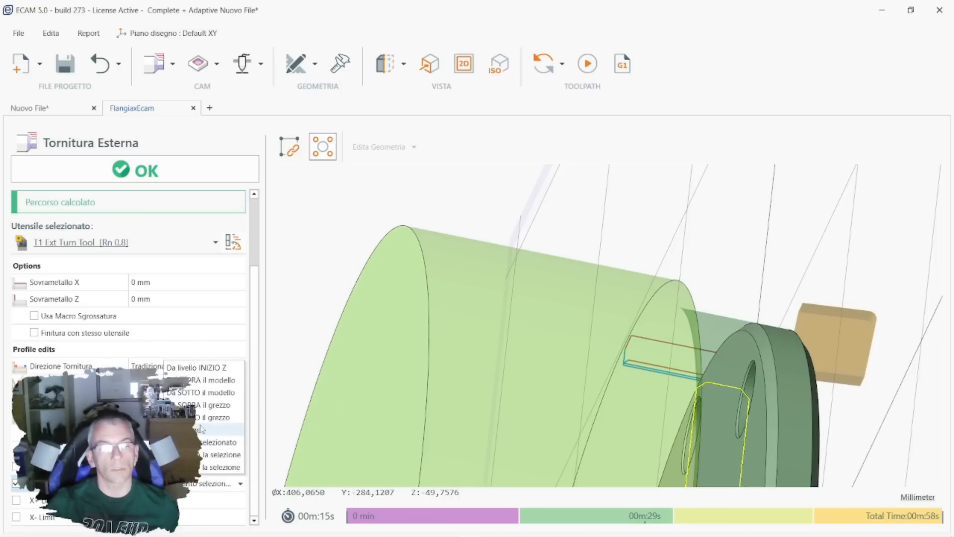
{"action": "left_click", "coordinate": [209, 376]}
{"action": "middle_click_drag", "start_coordinate": [689, 281], "coordinate": [680, 296]}
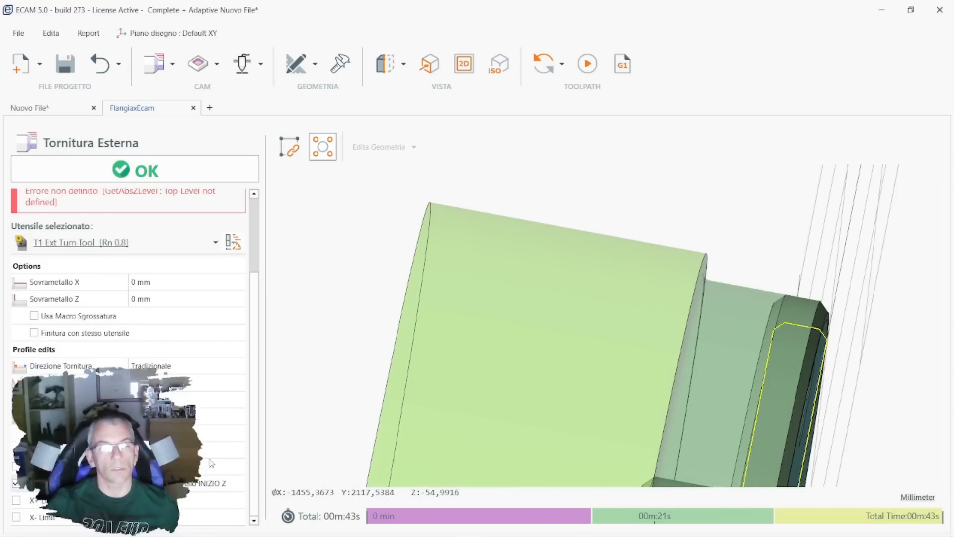
{"action": "left_click", "coordinate": [193, 486]}
{"action": "left_click", "coordinate": [219, 430]}
{"action": "middle_click_drag", "start_coordinate": [882, 259], "coordinate": [699, 316]}
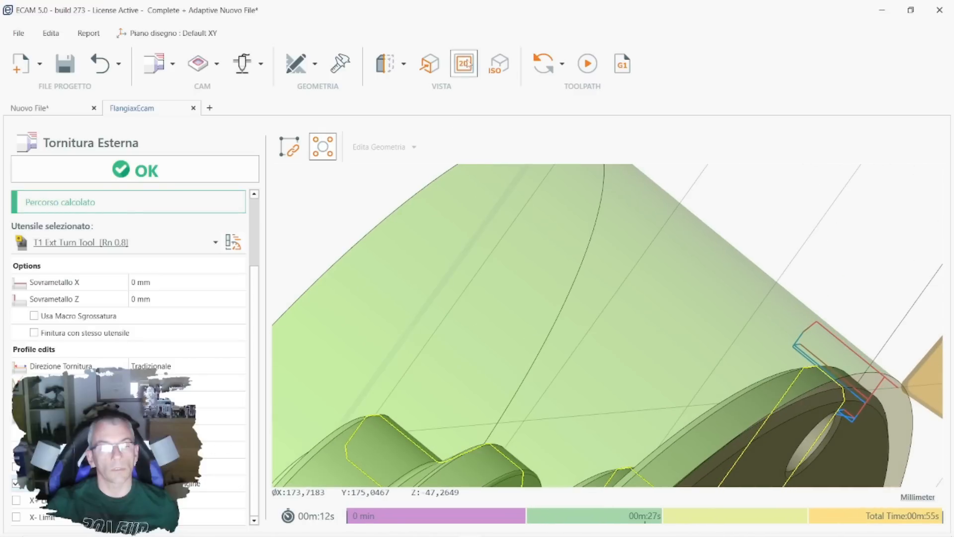
Examine the limited roughing toolpath around the flange's chamfered rim in the 2D view and from several angles.
{"action": "left_click", "coordinate": [464, 64]}
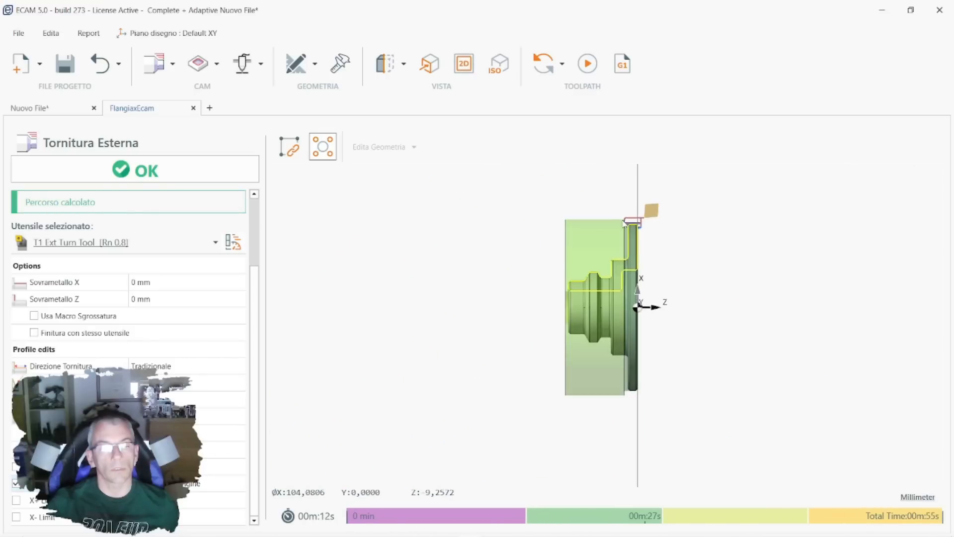
{"action": "scroll", "coordinate": [629, 226], "scroll_direction": "up", "scroll_amount": 5}
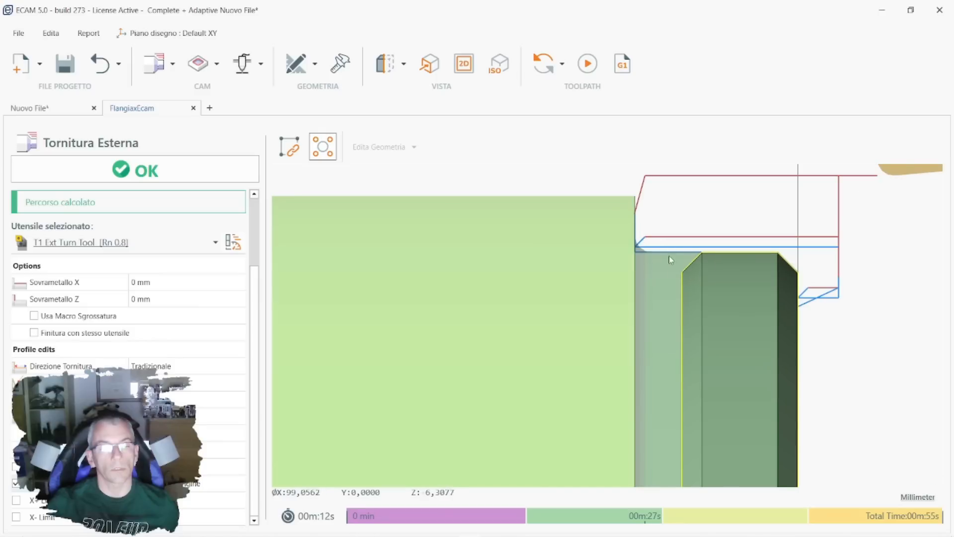
{"action": "mouse_move", "coordinate": [826, 241]}
{"action": "middle_mouse_down"}
{"action": "mouse_move", "coordinate": [811, 241]}
{"action": "mouse_move", "coordinate": [825, 253]}
{"action": "mouse_move", "coordinate": [813, 252]}
{"action": "middle_mouse_up"}
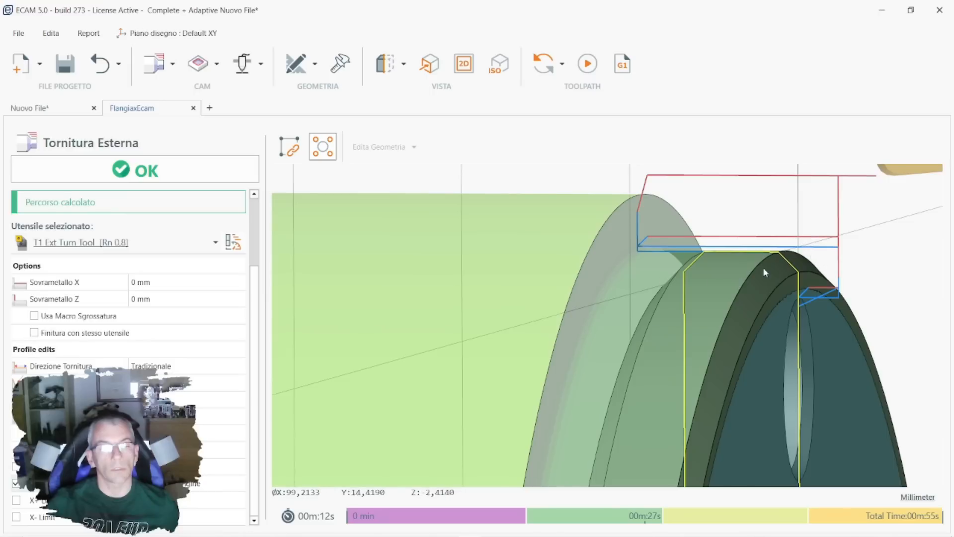
{"action": "scroll", "coordinate": [814, 264], "scroll_direction": "down", "scroll_amount": 2}
{"action": "scroll", "coordinate": [816, 280], "scroll_direction": "up", "scroll_amount": 3}
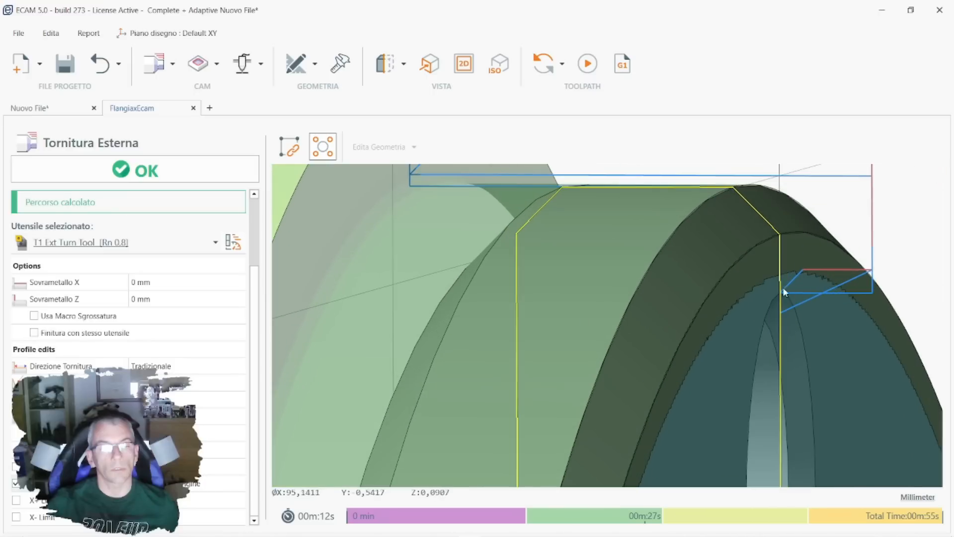
{"action": "mouse_move", "coordinate": [775, 277]}
{"action": "middle_mouse_down"}
{"action": "mouse_move", "coordinate": [769, 268]}
{"action": "mouse_move", "coordinate": [782, 271]}
{"action": "middle_mouse_up"}
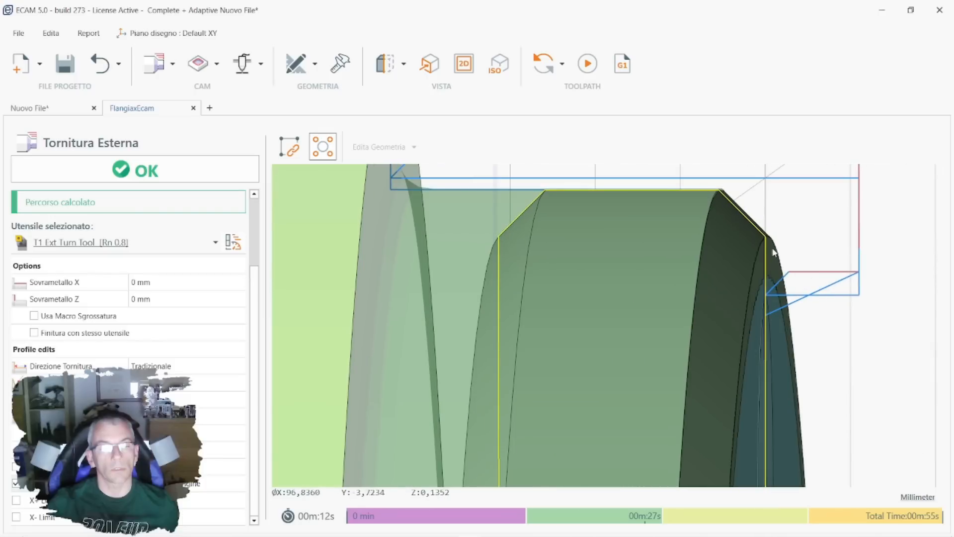
{"action": "middle_click_drag", "start_coordinate": [730, 297], "coordinate": [761, 289]}
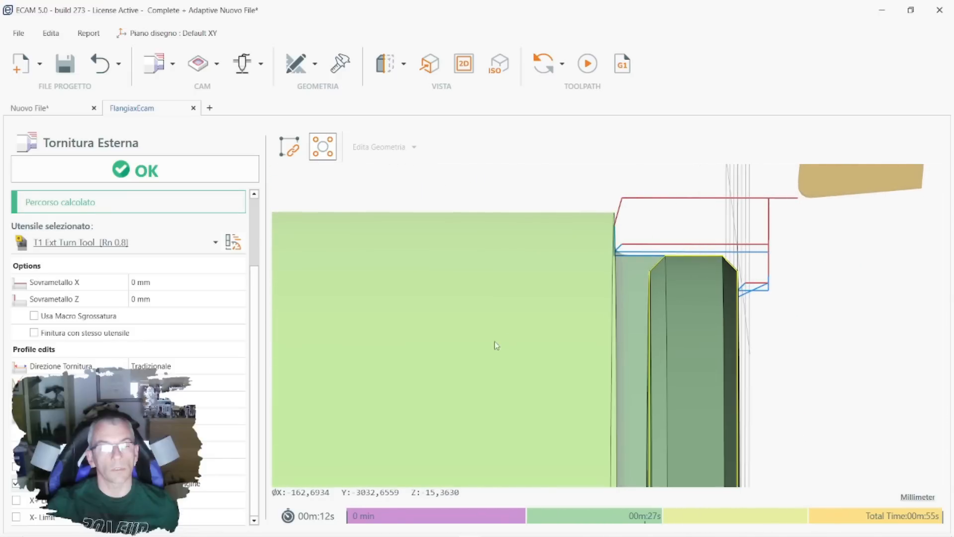
{"action": "scroll", "coordinate": [128, 323], "scroll_direction": "up", "scroll_amount": 1}
{"action": "scroll", "coordinate": [128, 323], "scroll_direction": "down", "scroll_amount": 1}
{"action": "scroll", "coordinate": [174, 400], "scroll_direction": "up", "scroll_amount": 1}
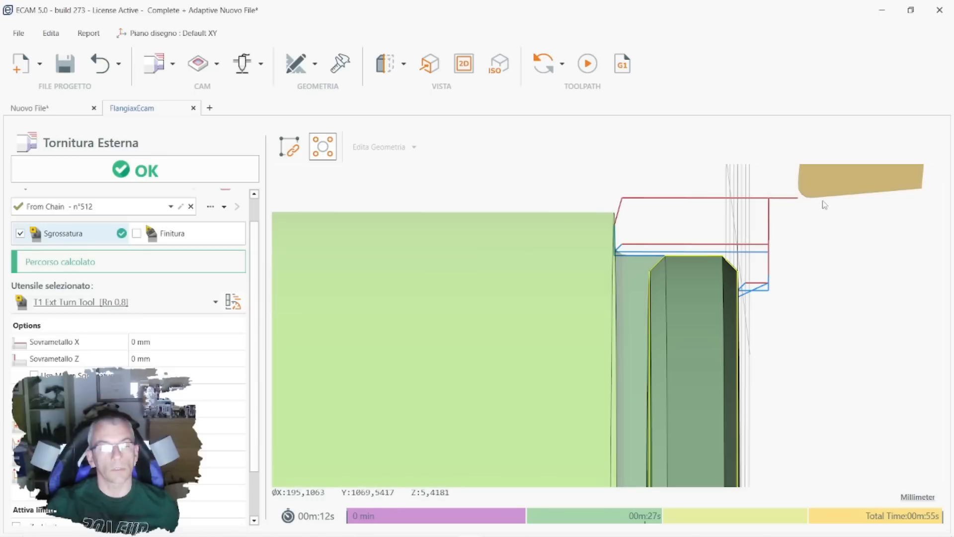
Enable the Crea Raccordi option for the turning profile and inspect the toolpath at the rim's front chamfer.
{"action": "scroll", "coordinate": [110, 329], "scroll_direction": "down", "scroll_amount": 2}
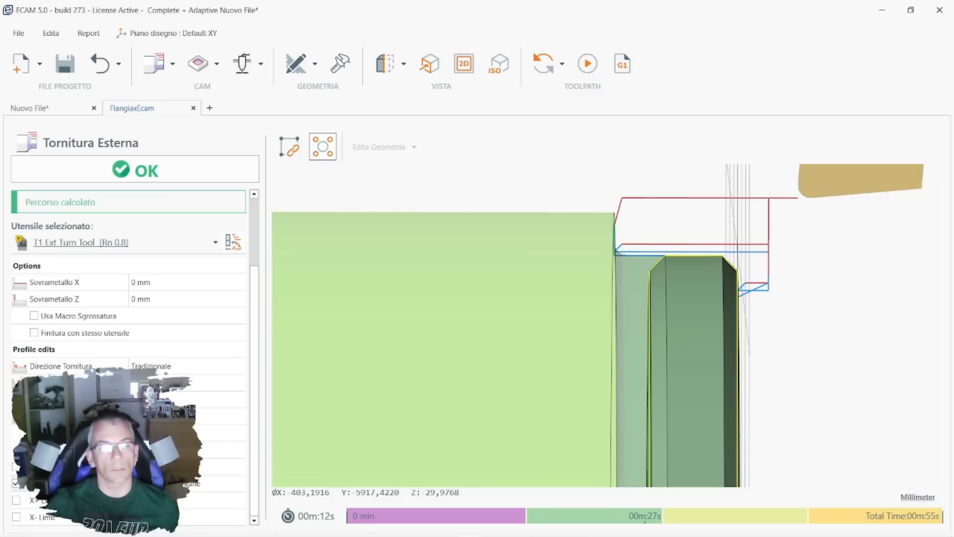
{"action": "left_click", "coordinate": [33, 433]}
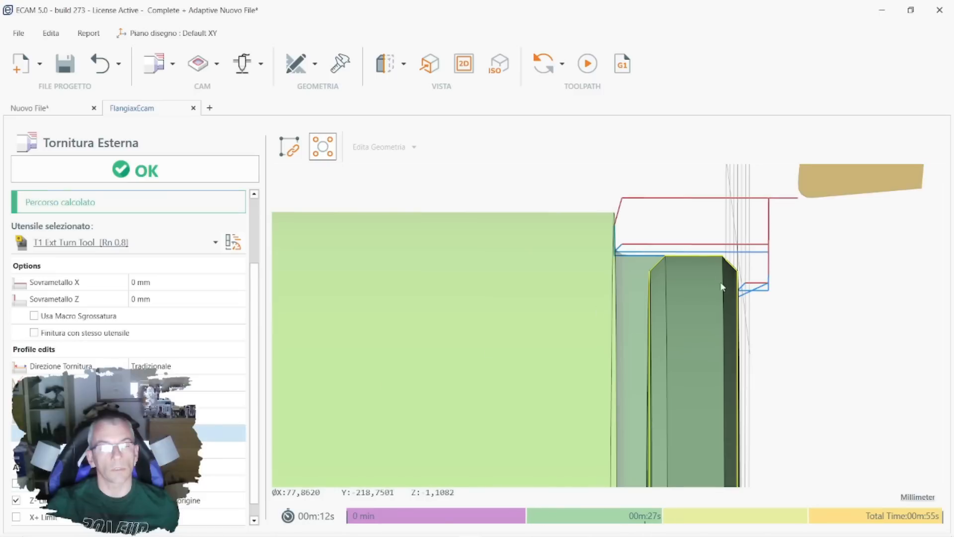
{"action": "scroll", "coordinate": [723, 286], "scroll_direction": "up", "scroll_amount": 3}
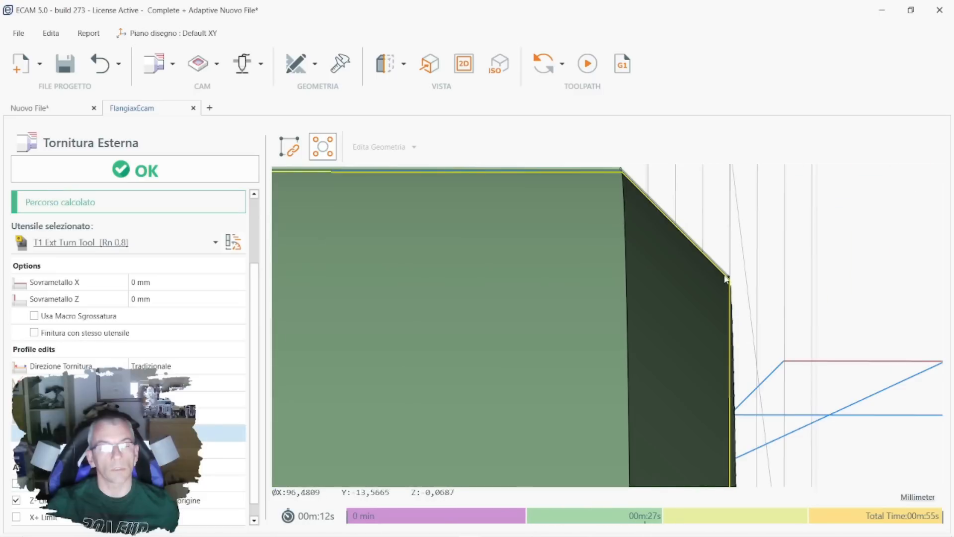
{"action": "scroll", "coordinate": [640, 263], "scroll_direction": "down", "scroll_amount": 3}
{"action": "middle_click_drag", "start_coordinate": [632, 273], "coordinate": [660, 320]}
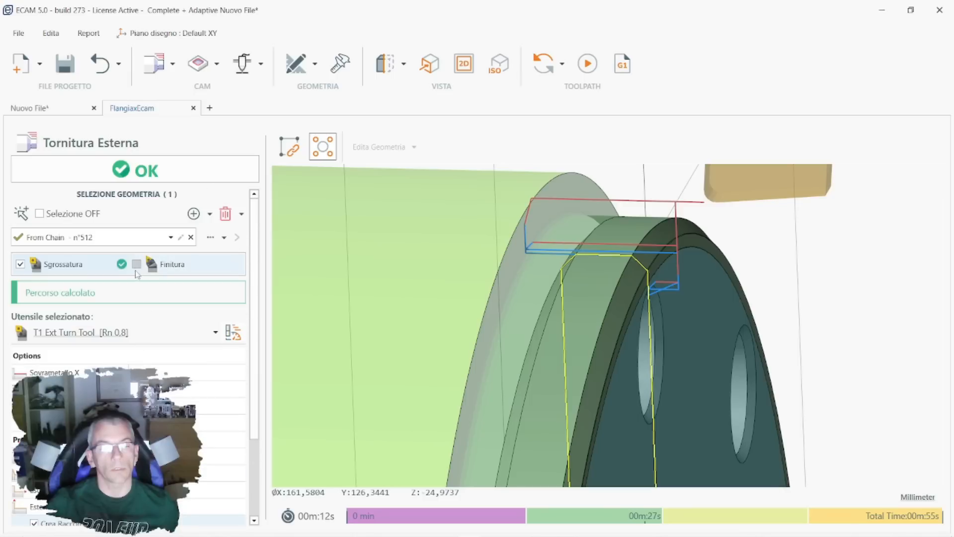
Try a separate Finitura pass for the external turning and compare its toolpath with the roughing one.
{"action": "left_click", "coordinate": [137, 265]}
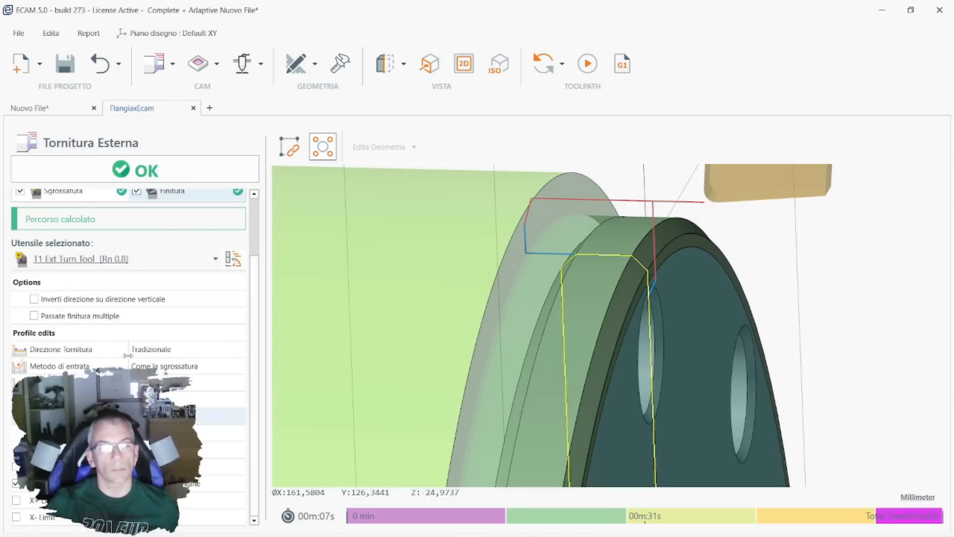
{"action": "scroll", "coordinate": [127, 354], "scroll_direction": "up", "scroll_amount": 1}
{"action": "left_click", "coordinate": [100, 260]}
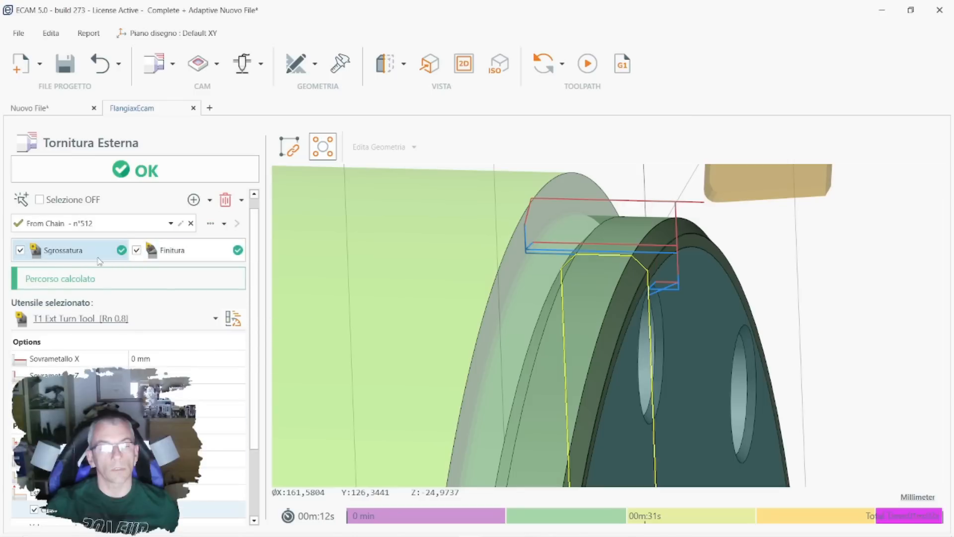
Enable Finitura con stesso utensile for the external roughing and switch off the separate finishing pass.
{"action": "scroll", "coordinate": [100, 261], "scroll_direction": "down", "scroll_amount": 1}
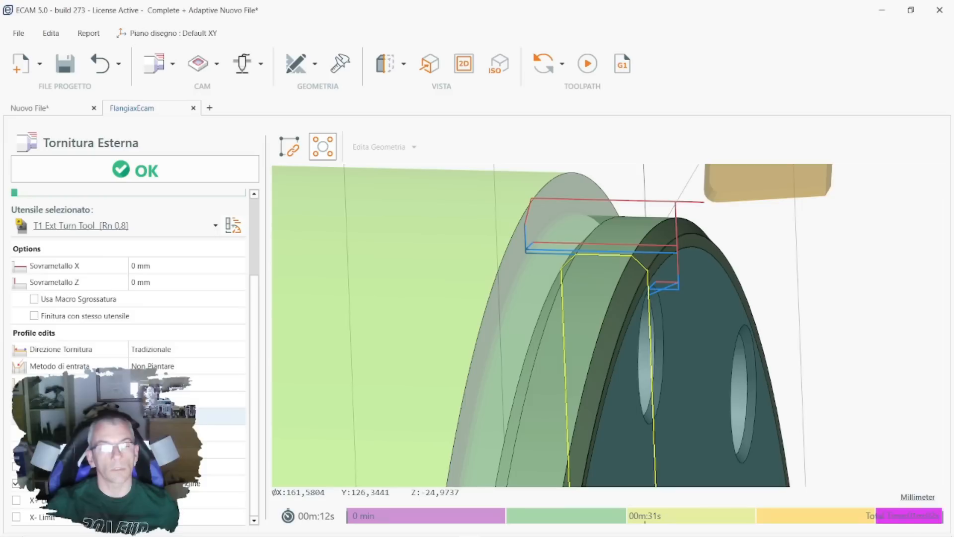
{"action": "left_click", "coordinate": [34, 316]}
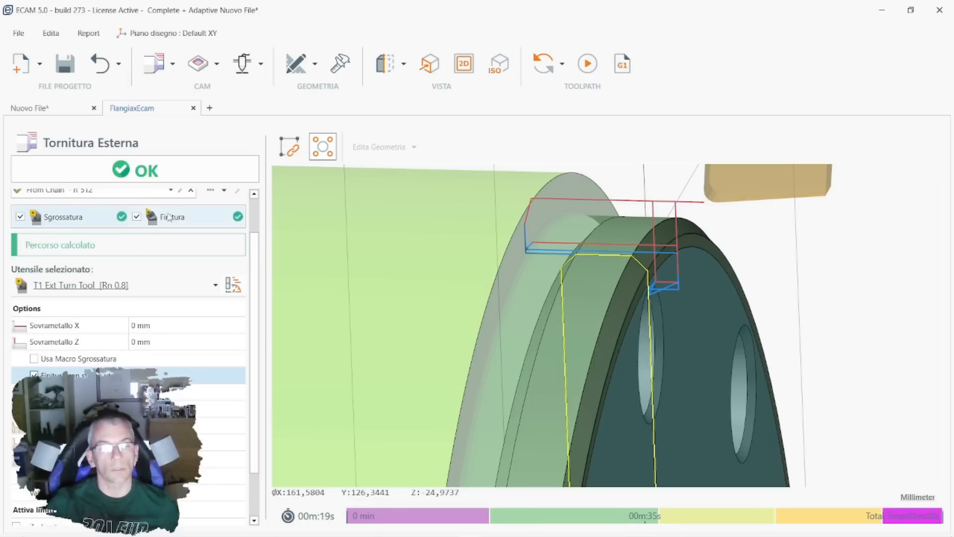
{"action": "left_click", "coordinate": [136, 216]}
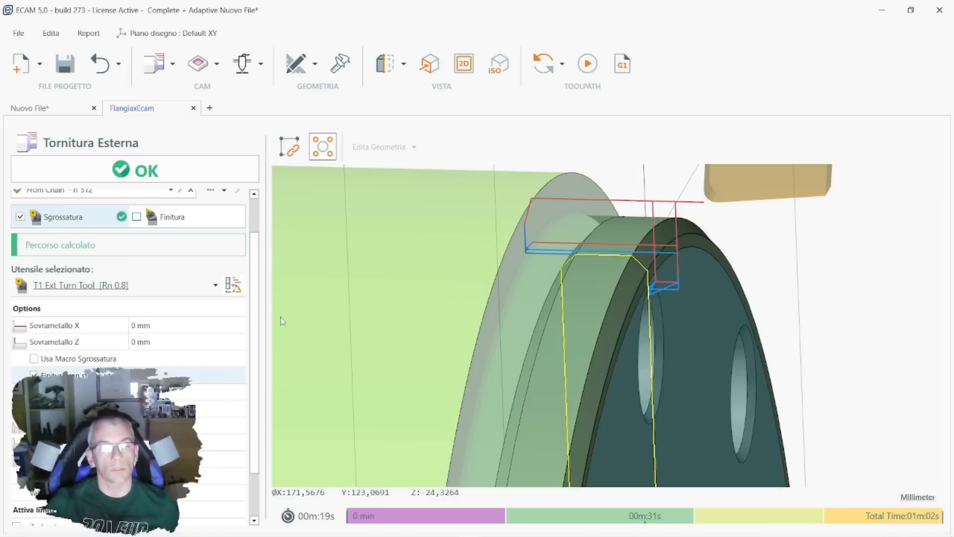
{"action": "left_click", "coordinate": [158, 356]}
{"action": "middle_click_drag", "start_coordinate": [383, 298], "coordinate": [390, 329]}
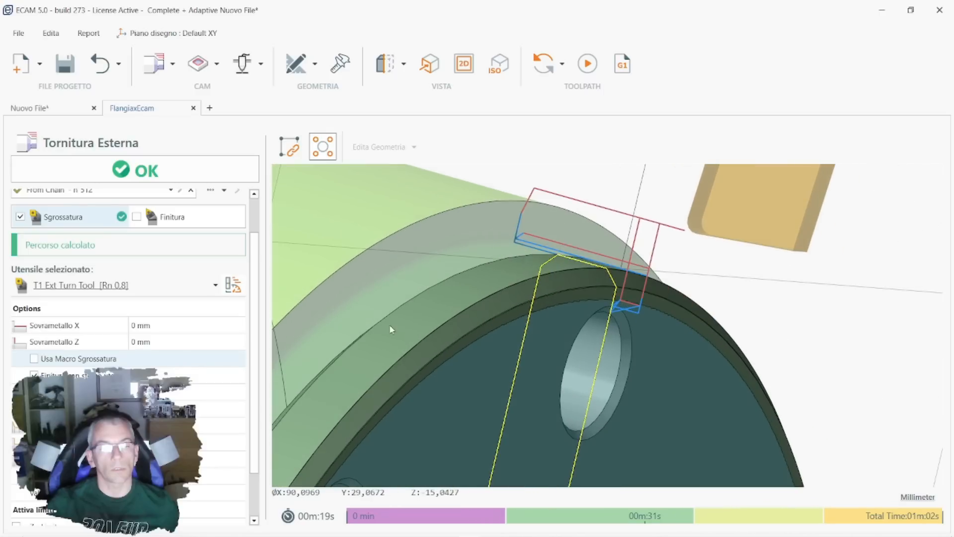
Check the cutting data of the T1 external turning tool, keep that tool, and confirm the external turning operation.
{"action": "left_click", "coordinate": [233, 284]}
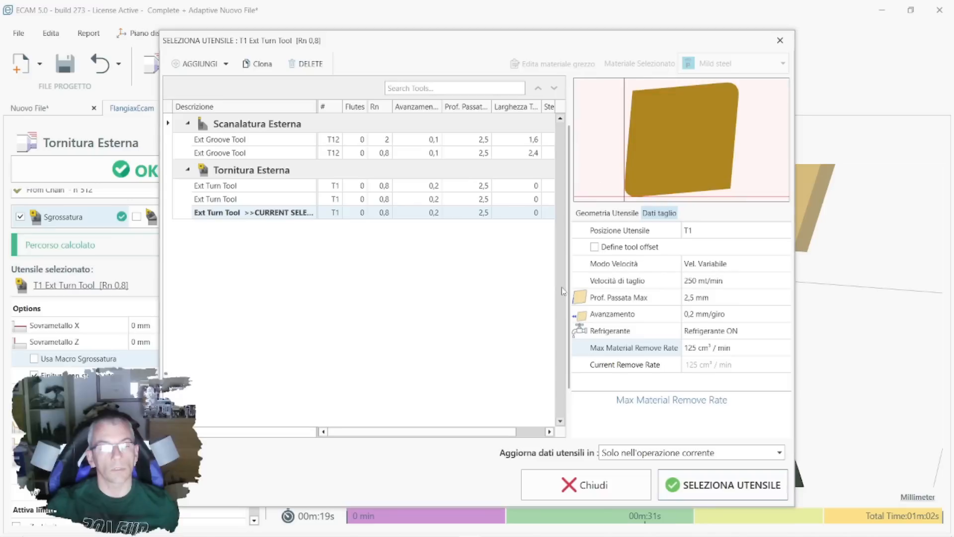
{"action": "left_click", "coordinate": [699, 229]}
{"action": "left_click", "coordinate": [388, 299]}
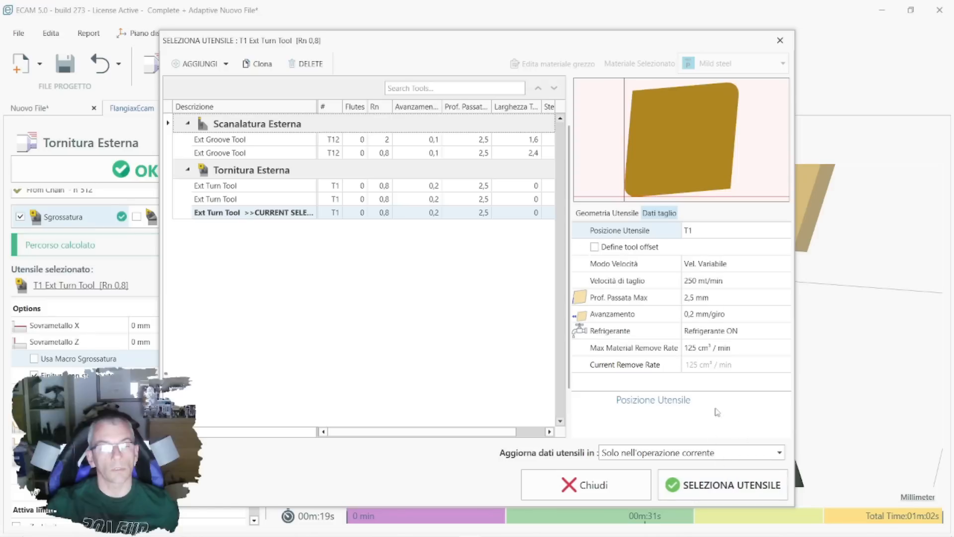
{"action": "left_click", "coordinate": [728, 487]}
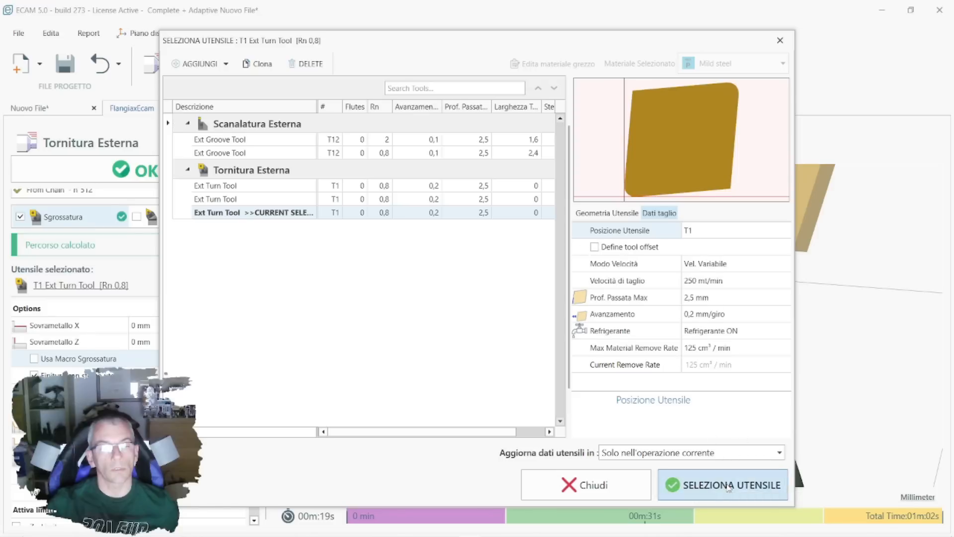
{"action": "scroll", "coordinate": [479, 389], "scroll_direction": "down", "scroll_amount": 3}
{"action": "middle_click_drag", "start_coordinate": [508, 403], "coordinate": [479, 358]}
{"action": "middle_click_drag", "start_coordinate": [430, 311], "coordinate": [460, 360]}
{"action": "left_click", "coordinate": [199, 166]}
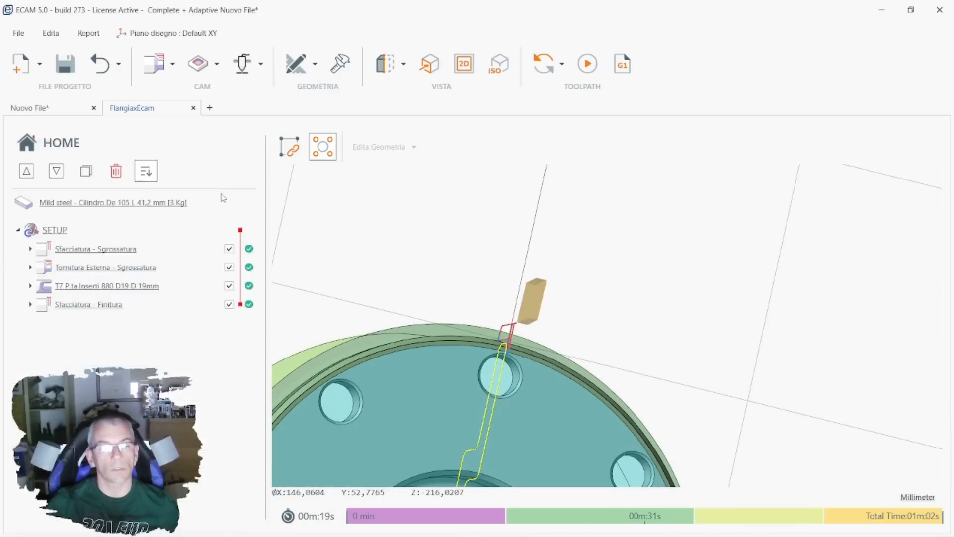
Move the external turning operation below the T7 insert drilling in the setup's operation order.
{"action": "left_click", "coordinate": [123, 274]}
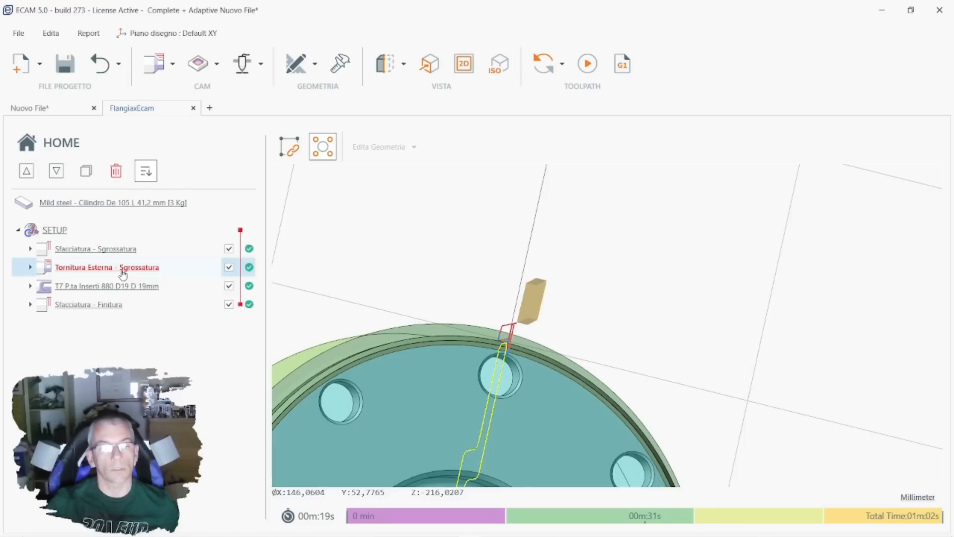
{"action": "double_click", "coordinate": [124, 275]}
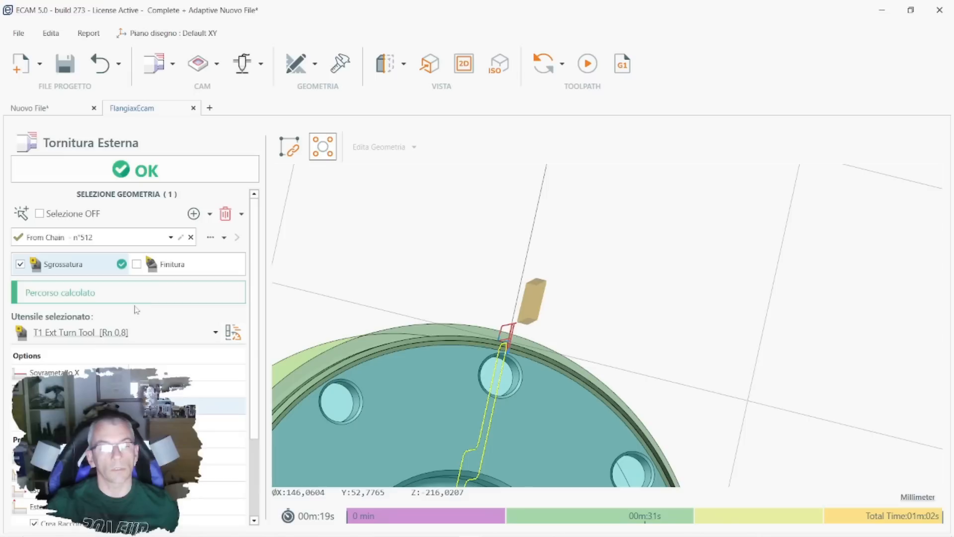
{"action": "left_click", "coordinate": [142, 174]}
{"action": "left_click_drag", "start_coordinate": [131, 268], "coordinate": [48, 300]}
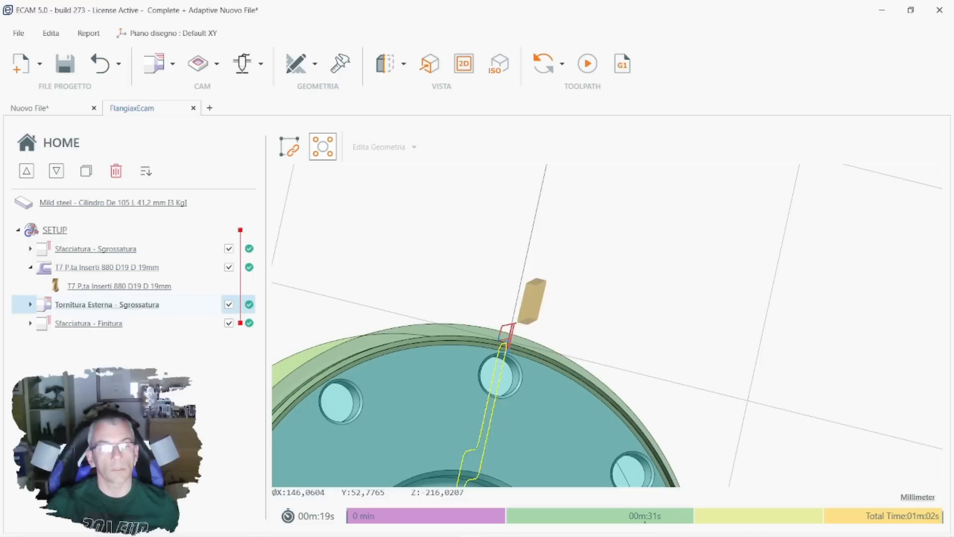
Add an internal turning operation from the 3D model and inspect its roughing toolpath in the flange's bore.
{"action": "scroll", "coordinate": [452, 330], "scroll_direction": "down", "scroll_amount": 6}
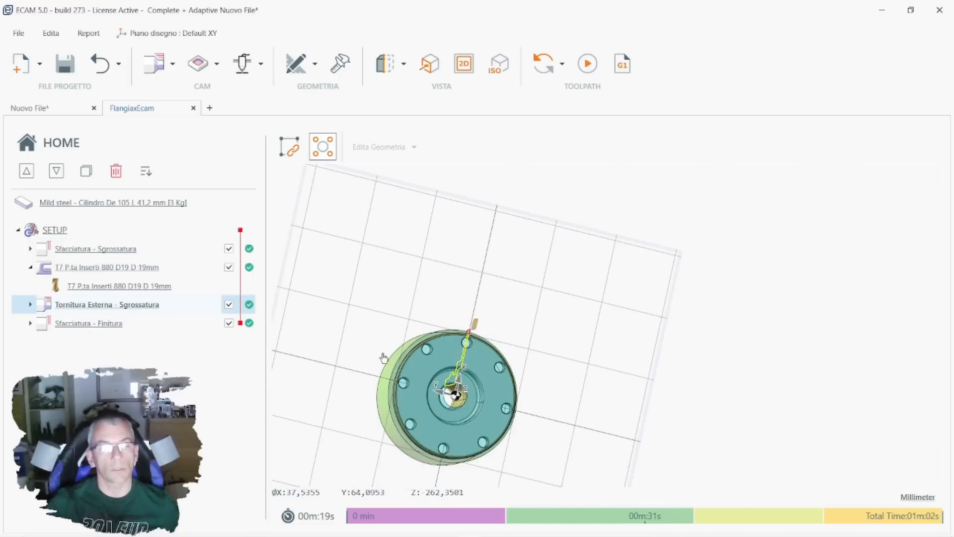
{"action": "mouse_move", "coordinate": [454, 391]}
{"action": "middle_mouse_down"}
{"action": "mouse_move", "coordinate": [513, 420]}
{"action": "mouse_move", "coordinate": [324, 348]}
{"action": "mouse_move", "coordinate": [509, 426]}
{"action": "mouse_move", "coordinate": [454, 454]}
{"action": "mouse_move", "coordinate": [480, 378]}
{"action": "mouse_move", "coordinate": [447, 394]}
{"action": "mouse_move", "coordinate": [456, 392]}
{"action": "mouse_move", "coordinate": [449, 383]}
{"action": "middle_mouse_up"}
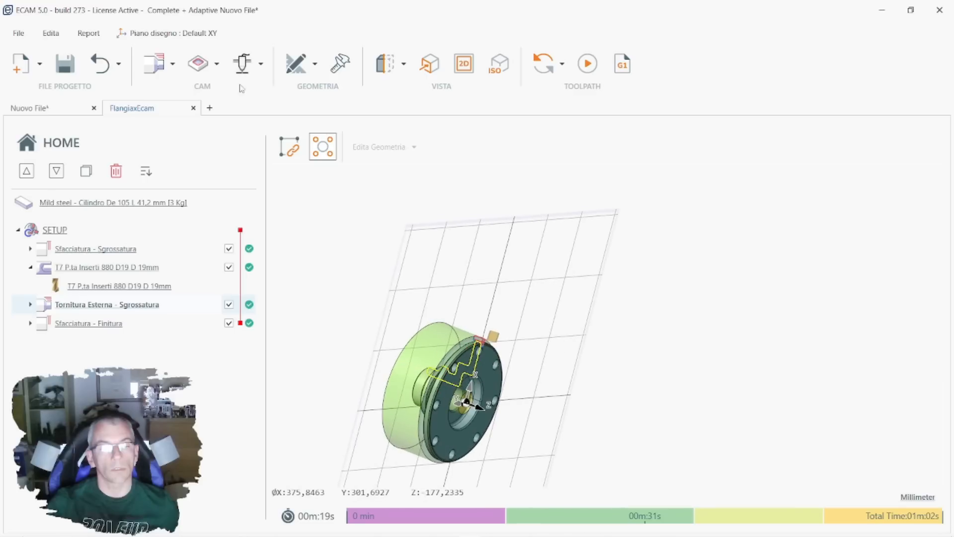
{"action": "left_click", "coordinate": [172, 68]}
{"action": "mouse_move", "coordinate": [194, 186]}
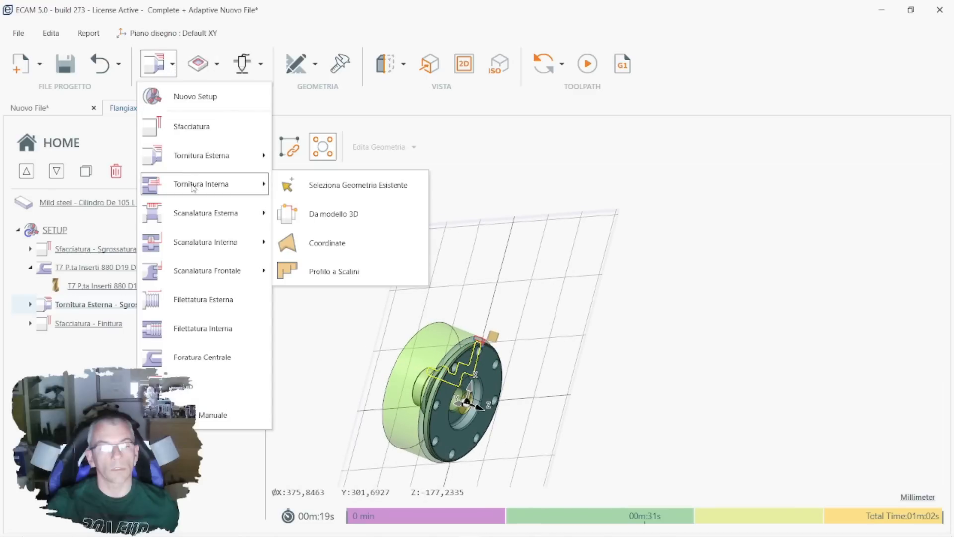
{"action": "left_click", "coordinate": [321, 214]}
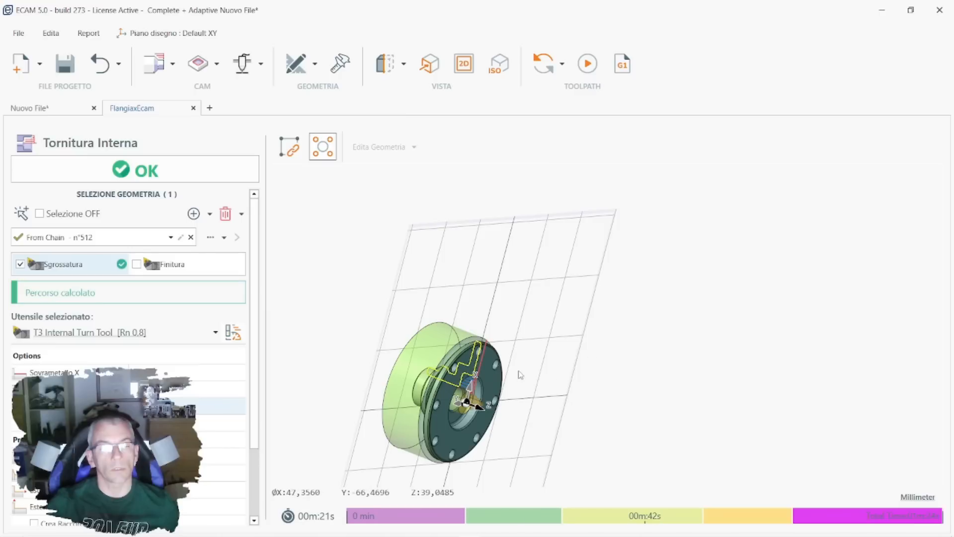
{"action": "scroll", "coordinate": [480, 401], "scroll_direction": "up", "scroll_amount": 5}
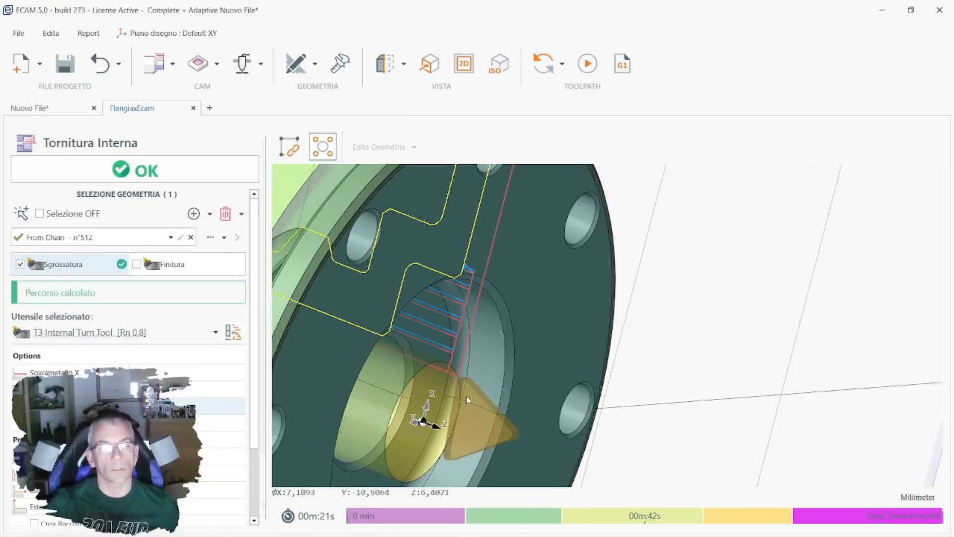
{"action": "middle_click_drag", "start_coordinate": [426, 361], "coordinate": [536, 367]}
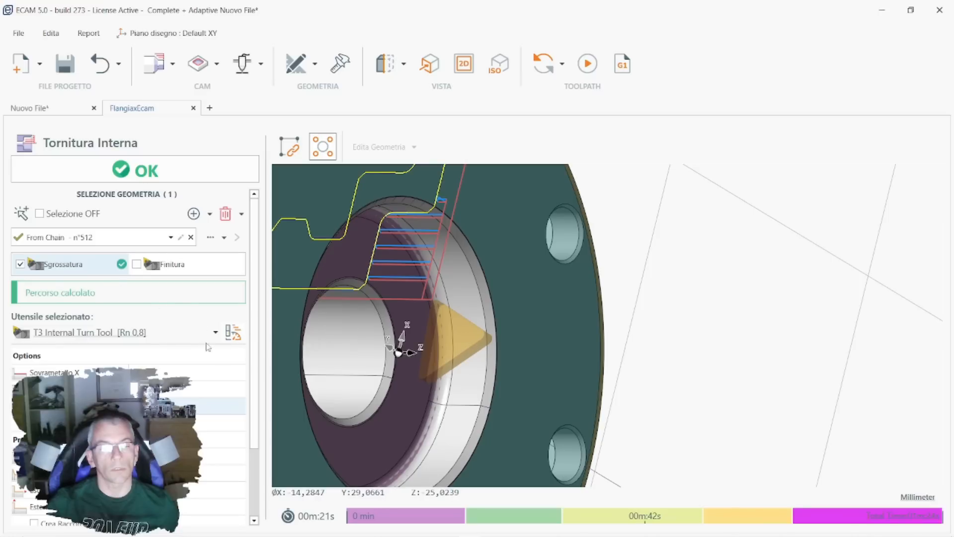
Rename the T3 internal turning tool "Barra integralke 16mm" and apply it to the operation.
{"action": "scroll", "coordinate": [208, 353], "scroll_direction": "down", "scroll_amount": 1}
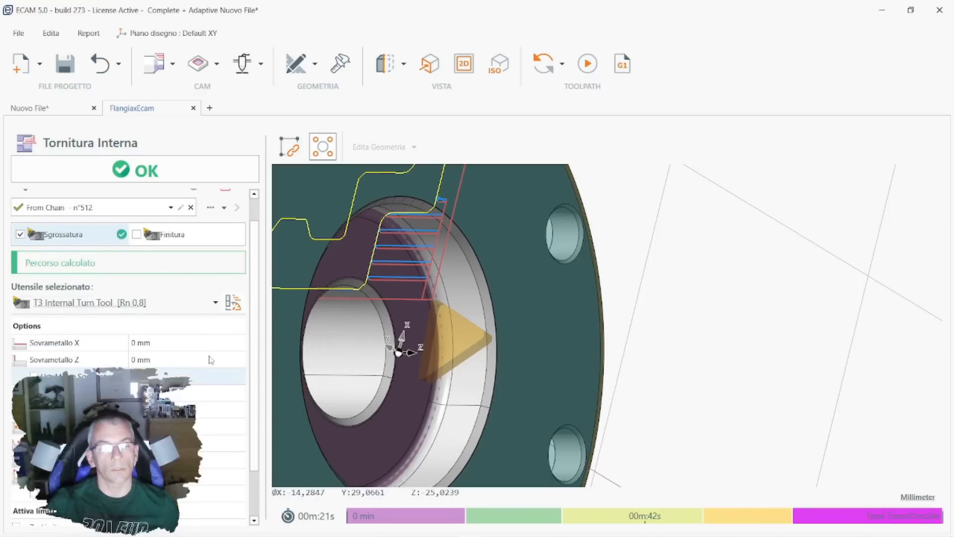
{"action": "left_click", "coordinate": [232, 301]}
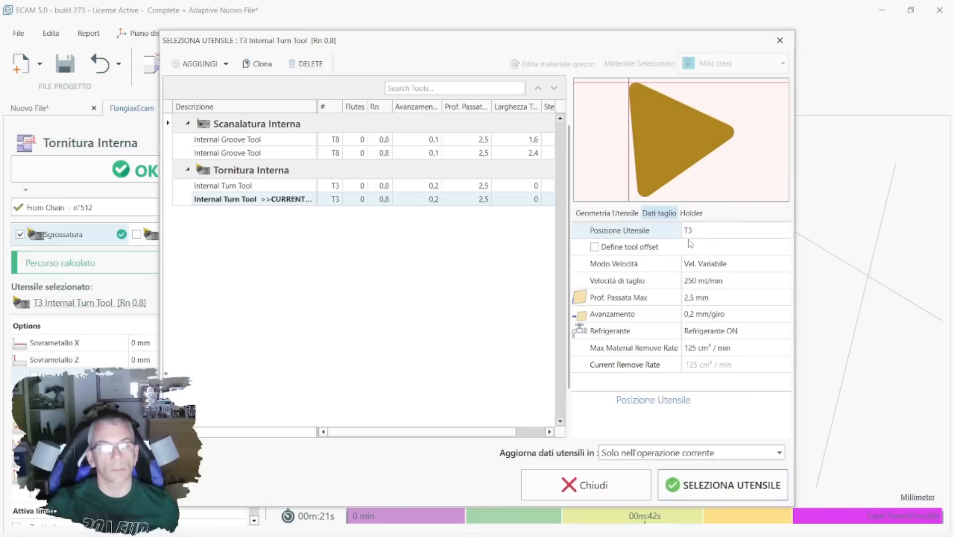
{"action": "left_click", "coordinate": [607, 212]}
{"action": "left_click", "coordinate": [745, 234]}
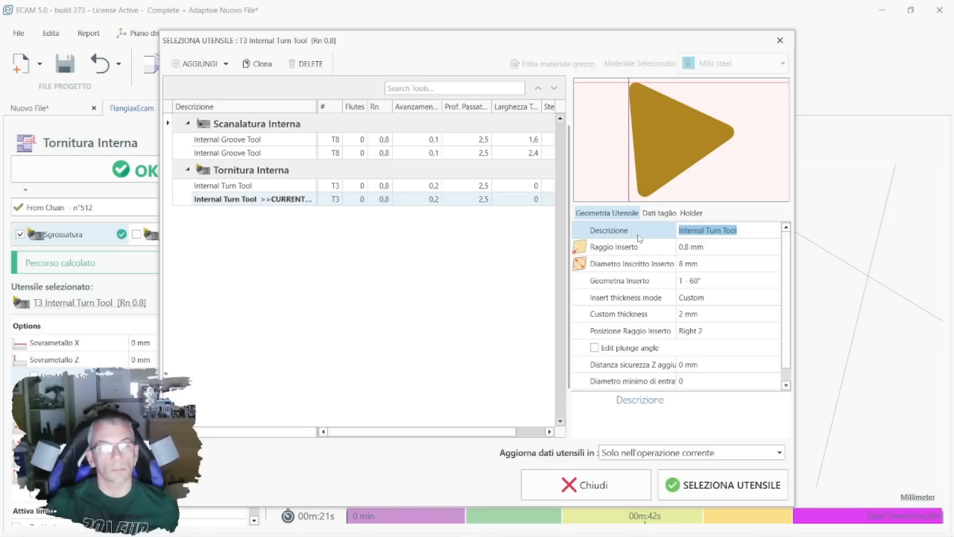
{"action": "type", "text": "Barra integralke 16"}
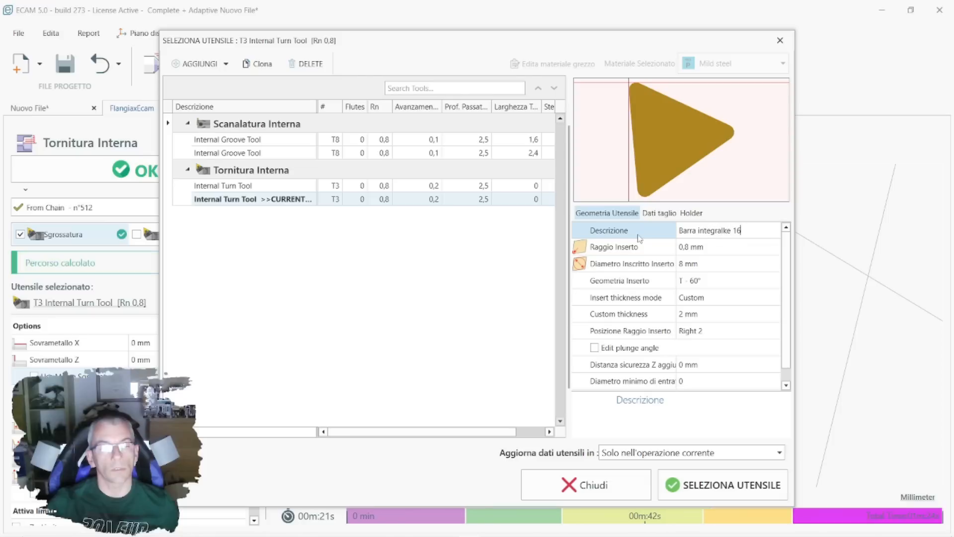
{"action": "type", "text": "mm"}
{"action": "left_click", "coordinate": [720, 485]}
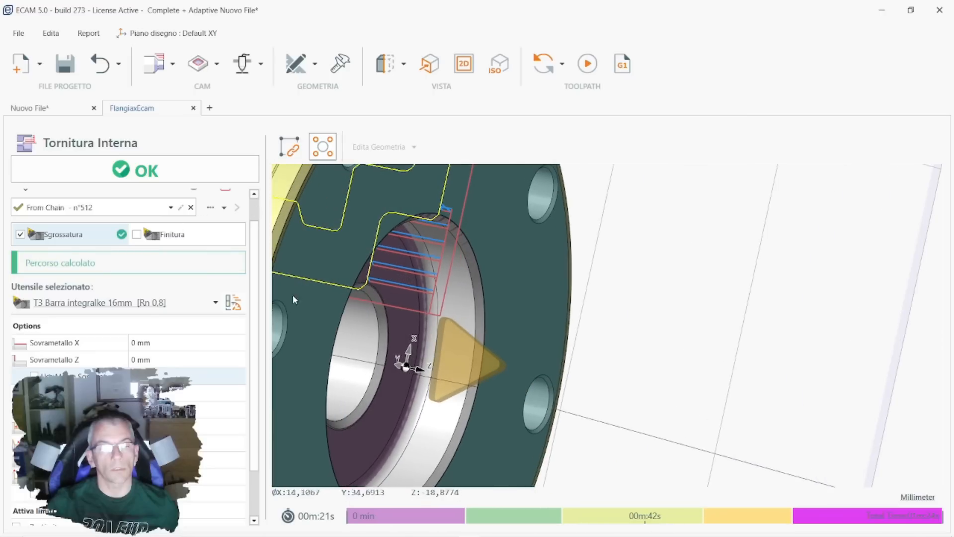
Reduce the maximum pass depth (Prof. Passata Max) in the T3 boring bar's cutting data and apply the tool.
{"action": "left_click", "coordinate": [233, 302]}
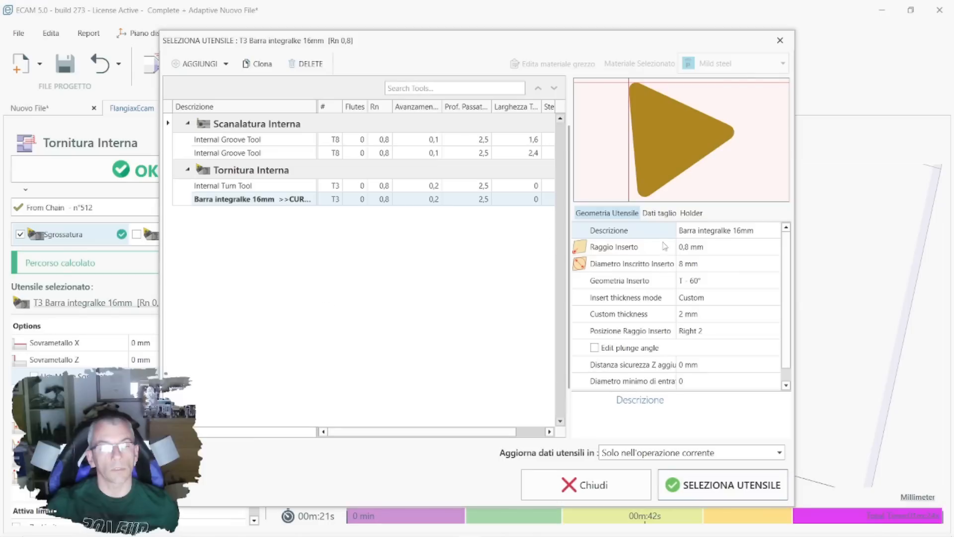
{"action": "left_click", "coordinate": [660, 214]}
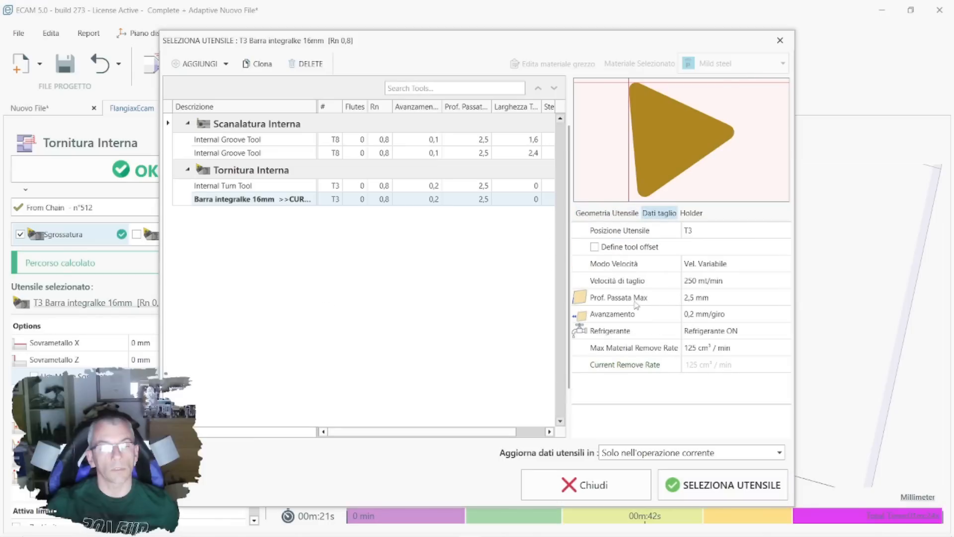
{"action": "left_click", "coordinate": [696, 299]}
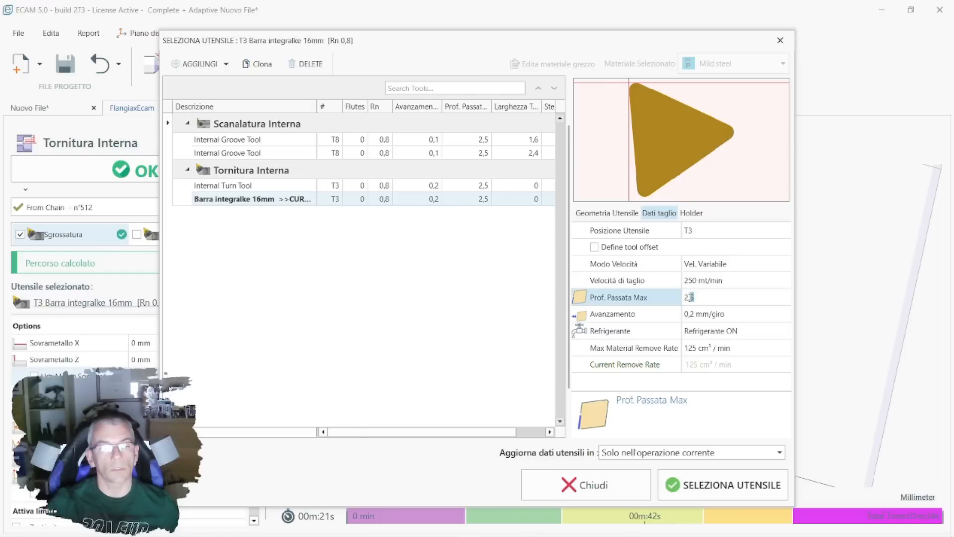
{"action": "left_click", "coordinate": [686, 297]}
{"action": "type", "text": "1"}
{"action": "left_click", "coordinate": [732, 479]}
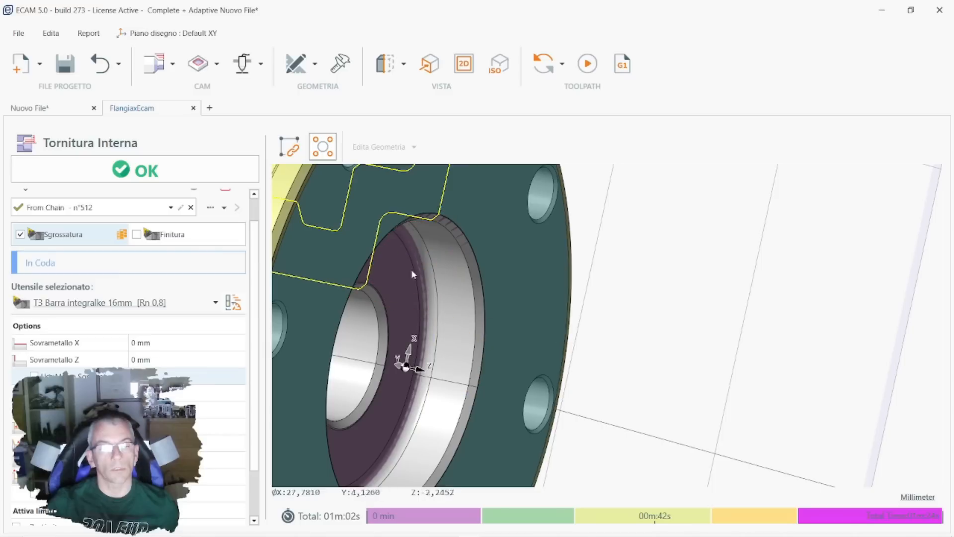
Examine the recalculated internal roughing toolpath in the bore from several angles and review the operation's options.
{"action": "mouse_move", "coordinate": [413, 251]}
{"action": "middle_mouse_down"}
{"action": "mouse_move", "coordinate": [330, 250]}
{"action": "mouse_move", "coordinate": [523, 247]}
{"action": "mouse_move", "coordinate": [379, 301]}
{"action": "mouse_move", "coordinate": [409, 297]}
{"action": "mouse_move", "coordinate": [422, 264]}
{"action": "middle_mouse_up"}
{"action": "middle_click_drag", "start_coordinate": [645, 273], "coordinate": [633, 243]}
{"action": "middle_click_drag", "start_coordinate": [315, 346], "coordinate": [345, 353]}
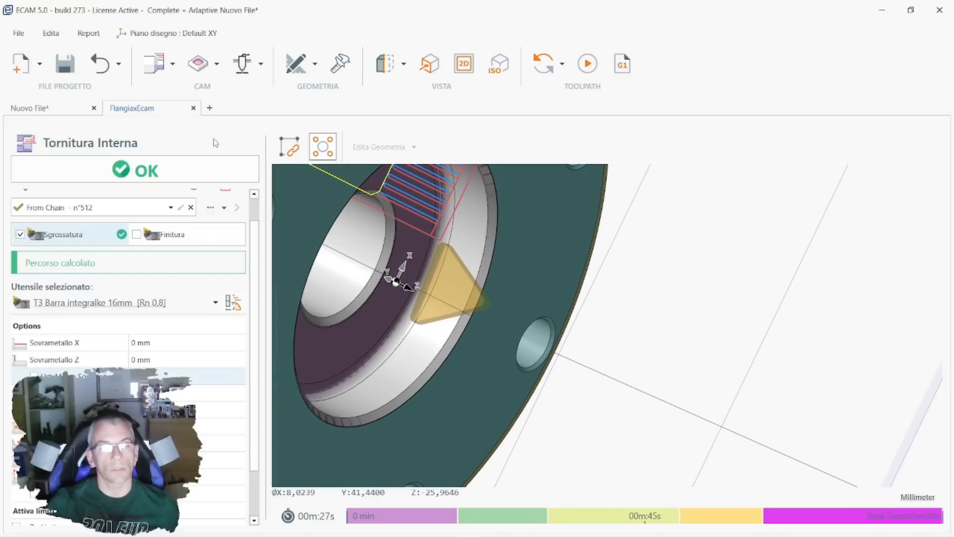
{"action": "left_click", "coordinate": [494, 64]}
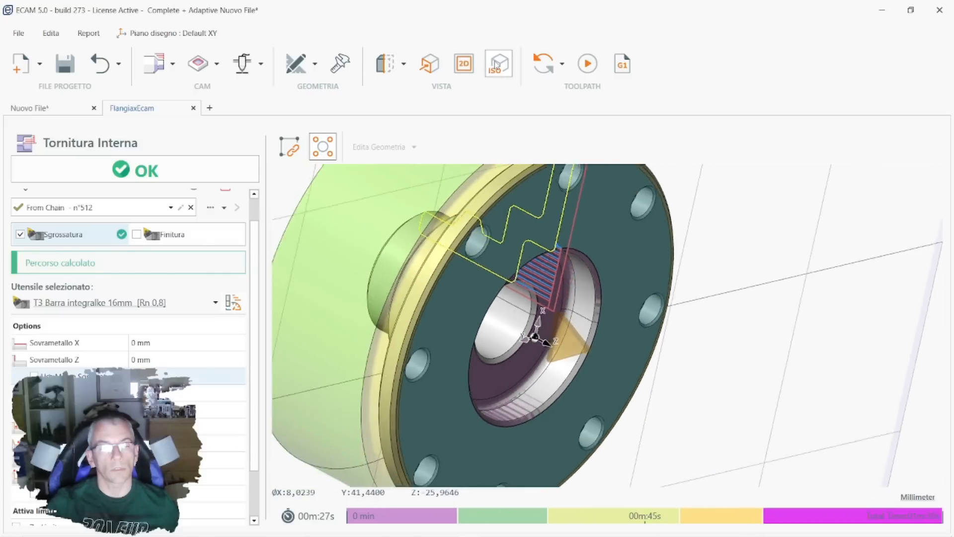
{"action": "middle_click_drag", "start_coordinate": [616, 272], "coordinate": [644, 229]}
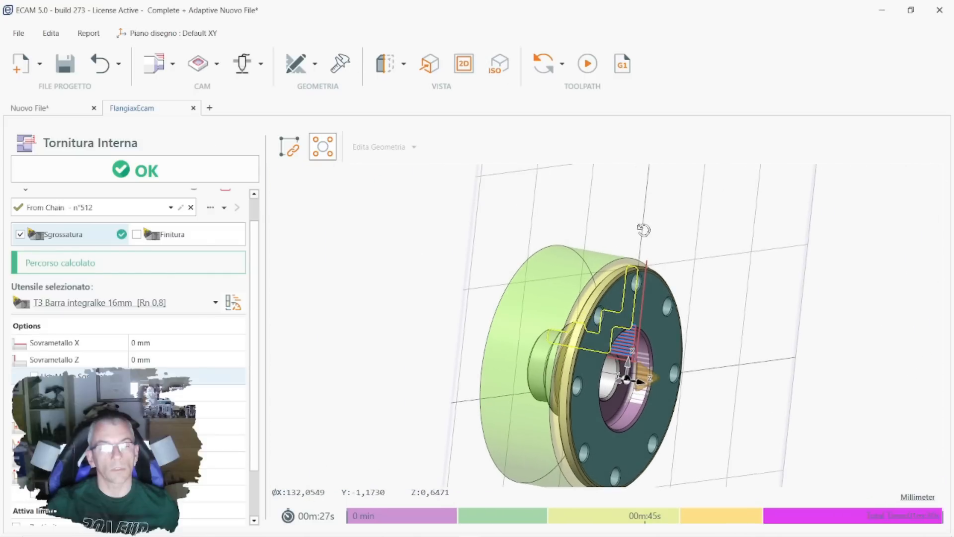
{"action": "scroll", "coordinate": [615, 351], "scroll_direction": "up", "scroll_amount": 3}
{"action": "scroll", "coordinate": [600, 347], "scroll_direction": "up", "scroll_amount": 2}
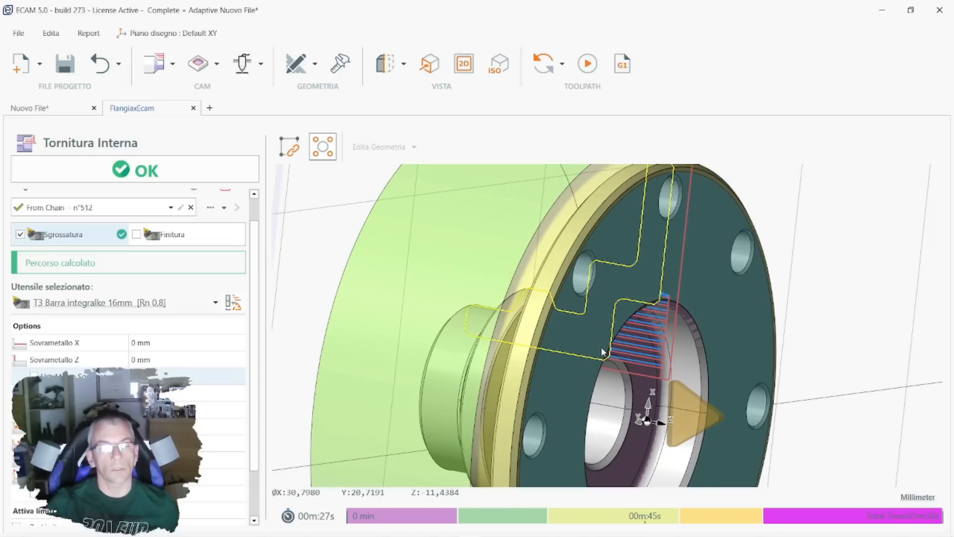
{"action": "scroll", "coordinate": [152, 356], "scroll_direction": "down", "scroll_amount": 1}
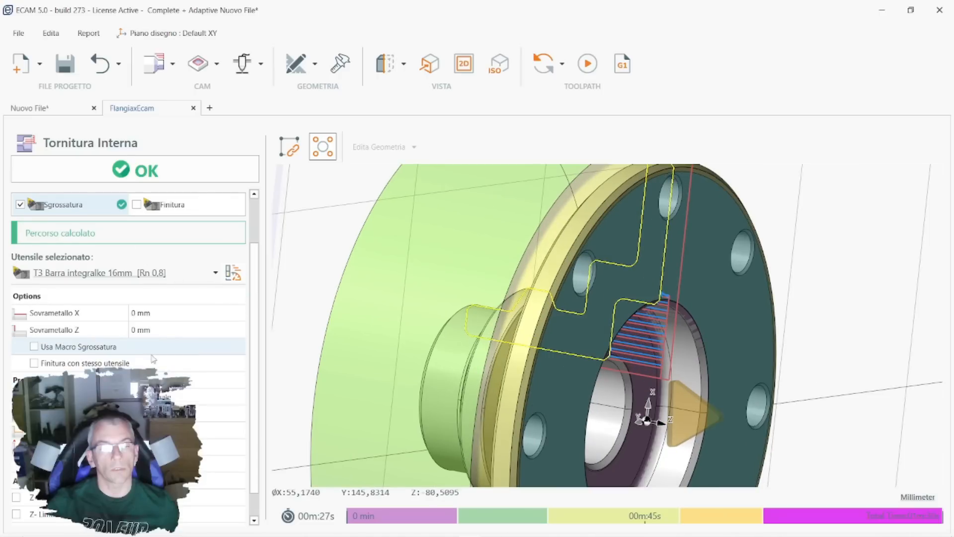
{"action": "scroll", "coordinate": [129, 348], "scroll_direction": "down", "scroll_amount": 1}
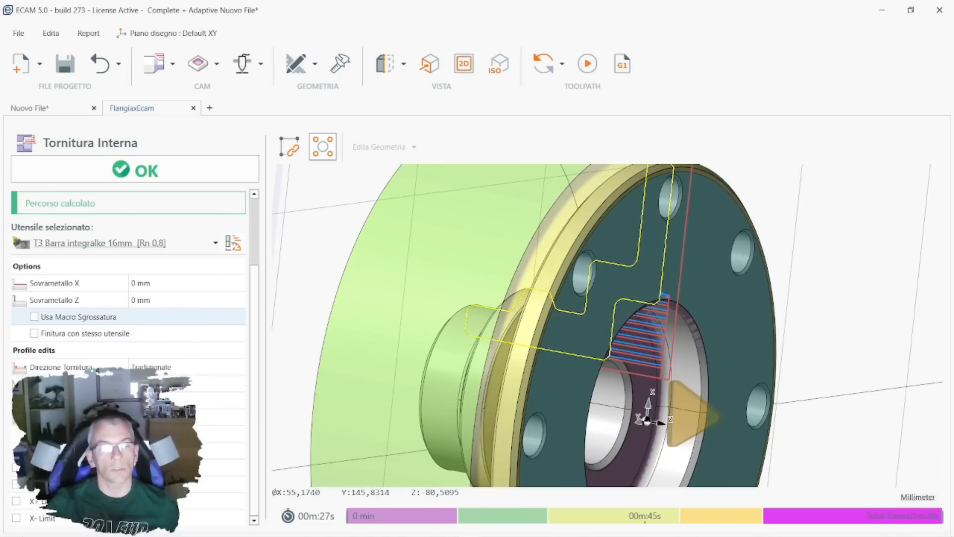
{"action": "scroll", "coordinate": [128, 348], "scroll_direction": "up", "scroll_amount": 3}
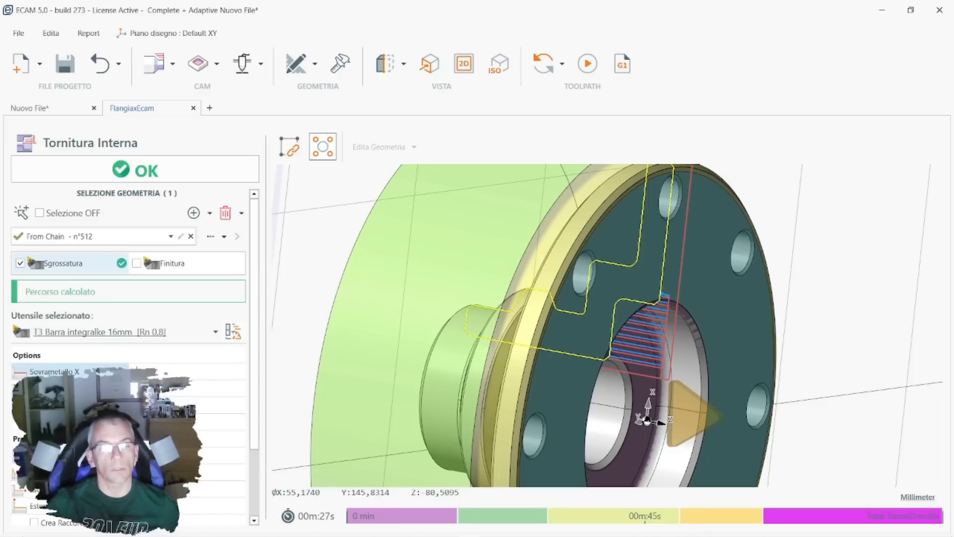
Enable finishing in the internal turning operation and set its tool's position (Posizione Utensile) to 4.
{"action": "key", "text": "Return"}
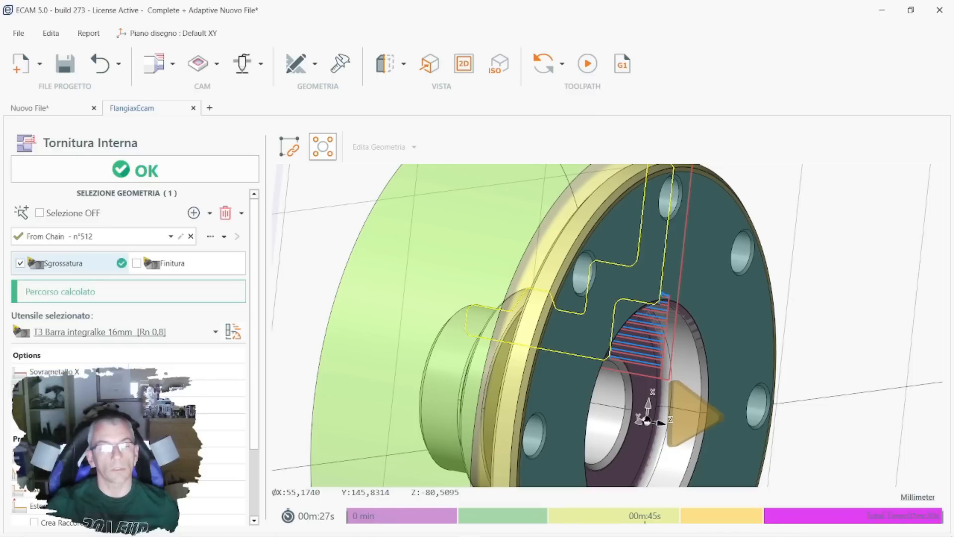
{"action": "key", "text": "Return"}
{"action": "left_click", "coordinate": [136, 263]}
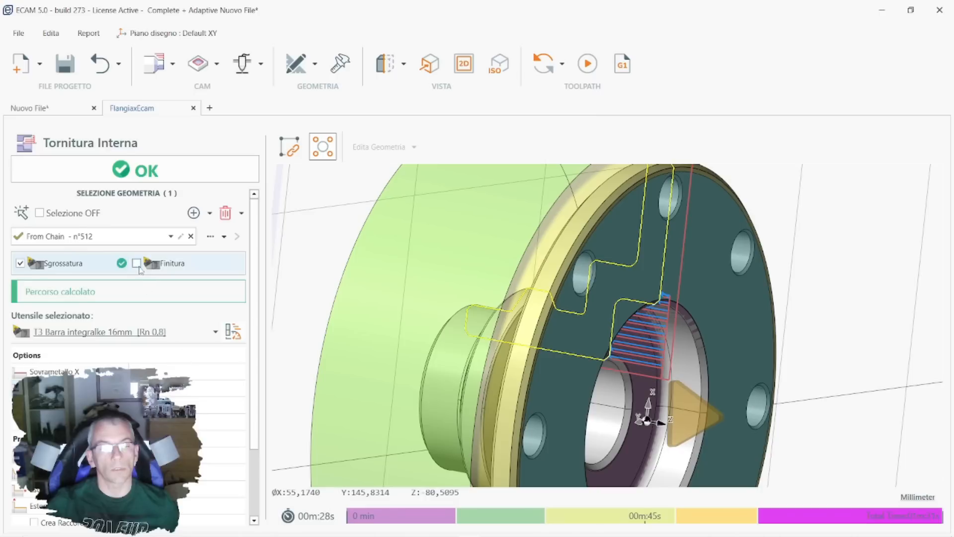
{"action": "left_click", "coordinate": [232, 332]}
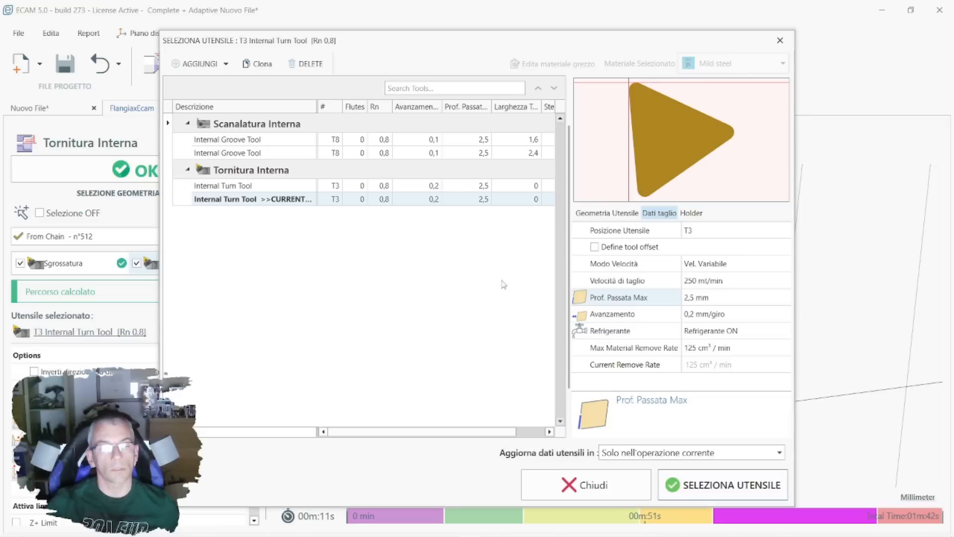
{"action": "left_click", "coordinate": [695, 230]}
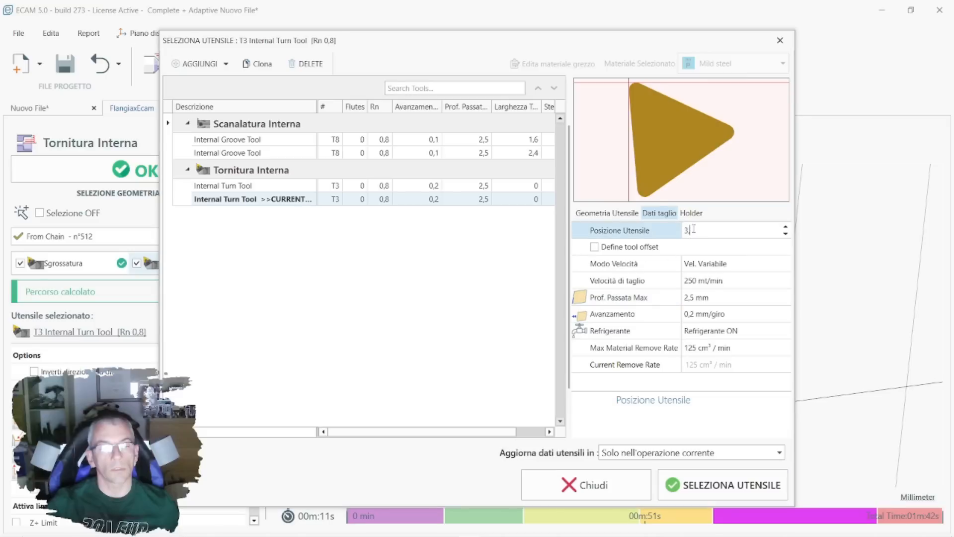
{"action": "left_click", "coordinate": [622, 215]}
{"action": "left_click", "coordinate": [668, 214]}
{"action": "left_click", "coordinate": [691, 230]}
{"action": "type", "text": "4"}
{"action": "left_click", "coordinate": [712, 247]}
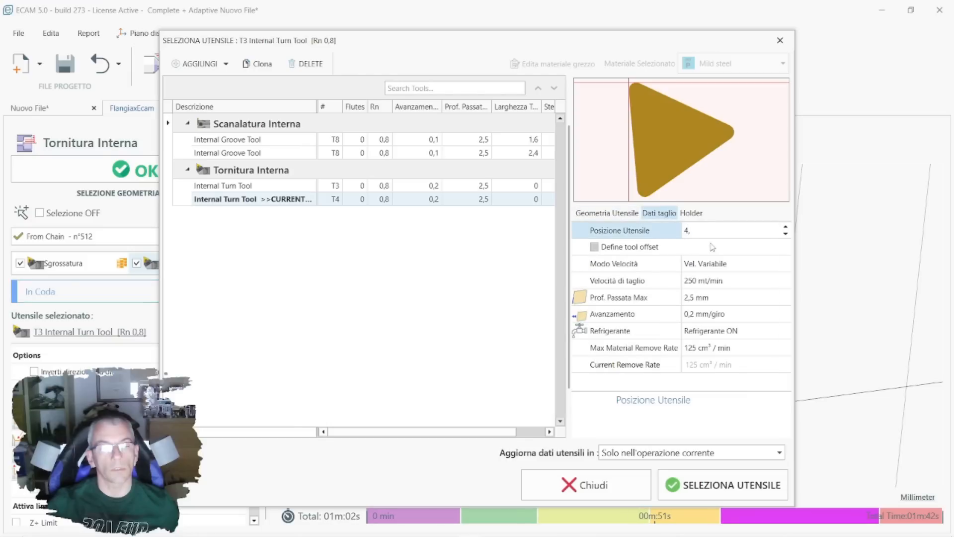
Rename the T4 internal turning tool "Finitore TNMG" and apply it to the finishing pass.
{"action": "left_click", "coordinate": [607, 213]}
{"action": "left_click", "coordinate": [658, 233]}
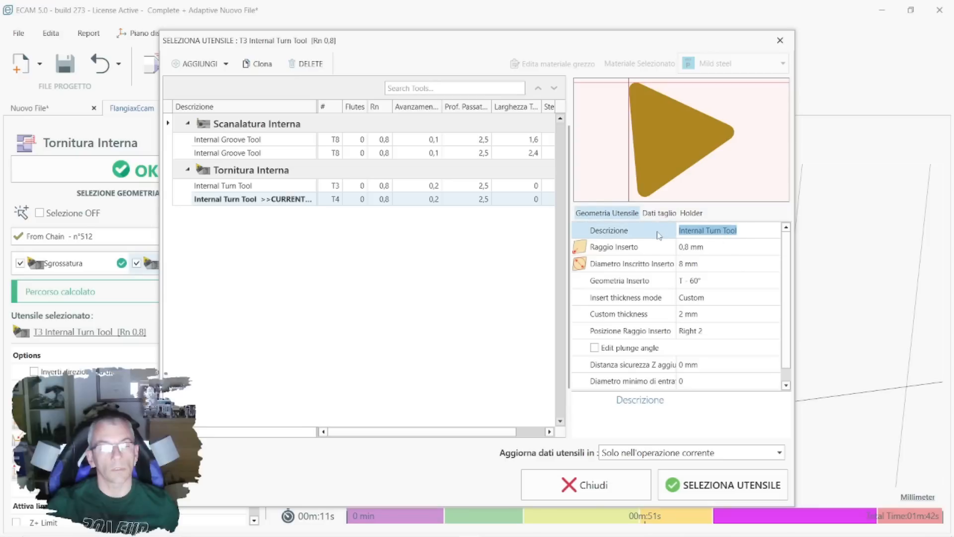
{"action": "type", "text": "Finitore TNMG"}
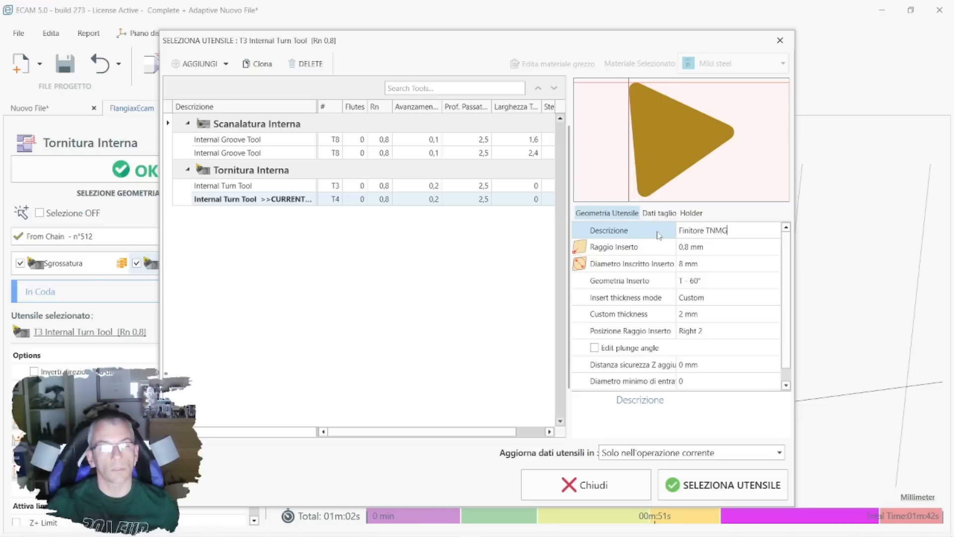
{"action": "left_click", "coordinate": [704, 486]}
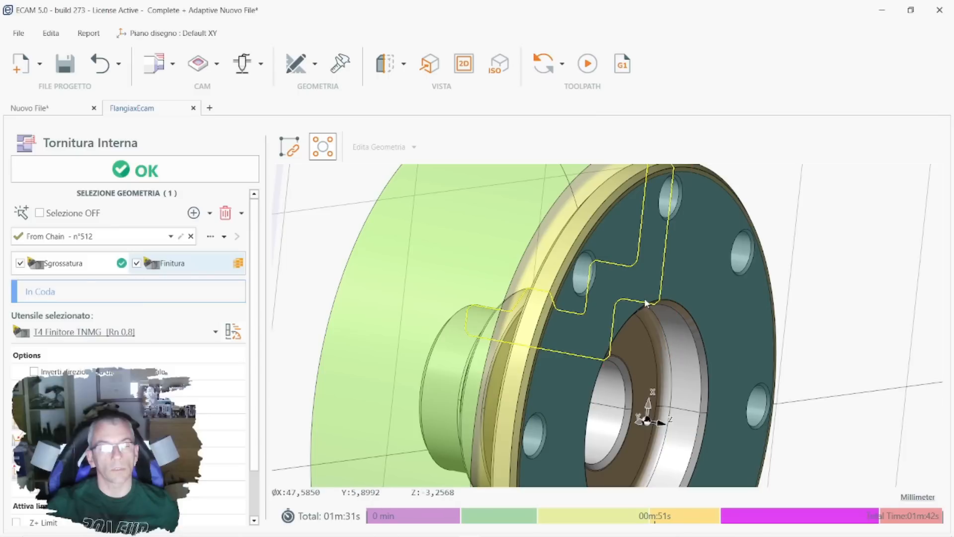
Examine the internal finishing toolpath from the front and rear of the flange and compare it with the roughing toolpath.
{"action": "middle_click_drag", "start_coordinate": [634, 304], "coordinate": [671, 302]}
{"action": "middle_click_drag", "start_coordinate": [596, 339], "coordinate": [655, 378]}
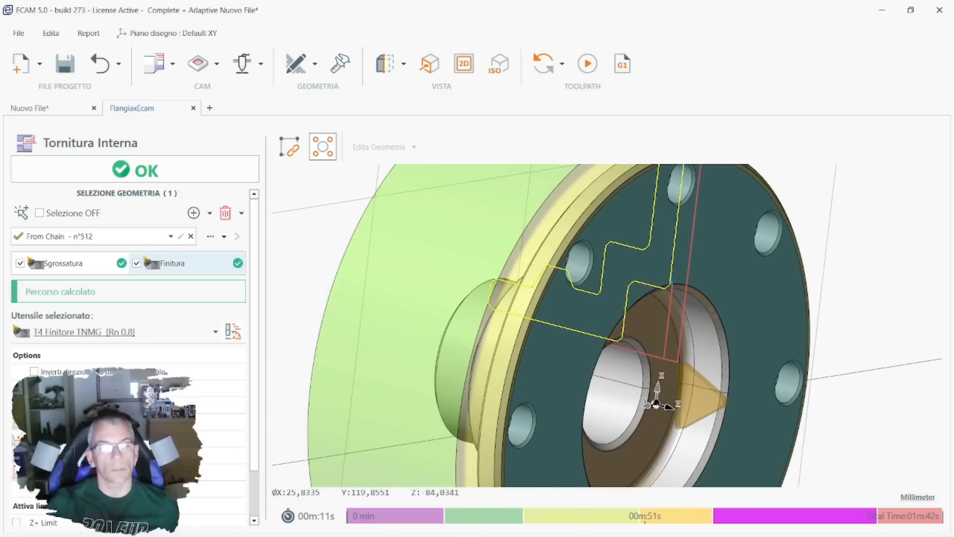
{"action": "scroll", "coordinate": [128, 323], "scroll_direction": "down", "scroll_amount": 2}
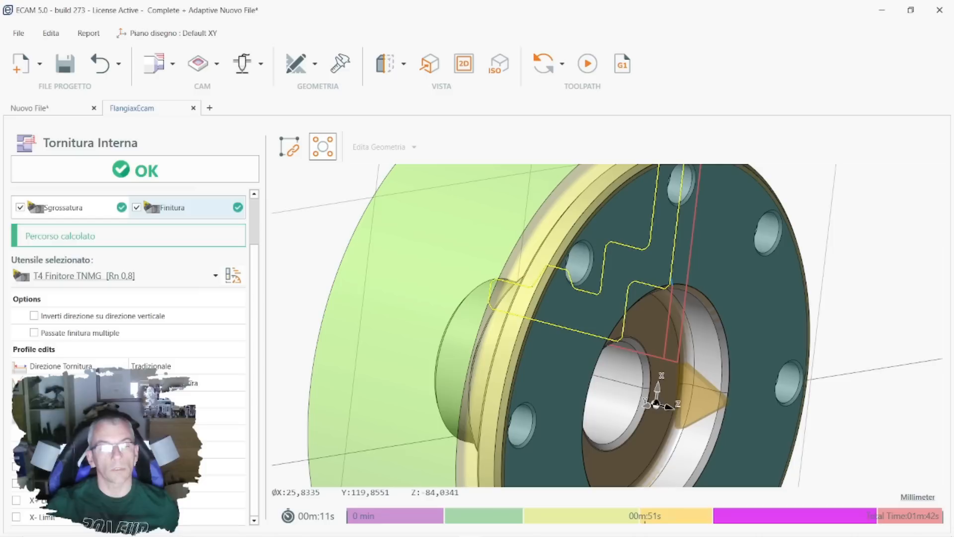
{"action": "middle_click_drag", "start_coordinate": [313, 378], "coordinate": [485, 355]}
{"action": "middle_click_drag", "start_coordinate": [272, 419], "coordinate": [790, 246]}
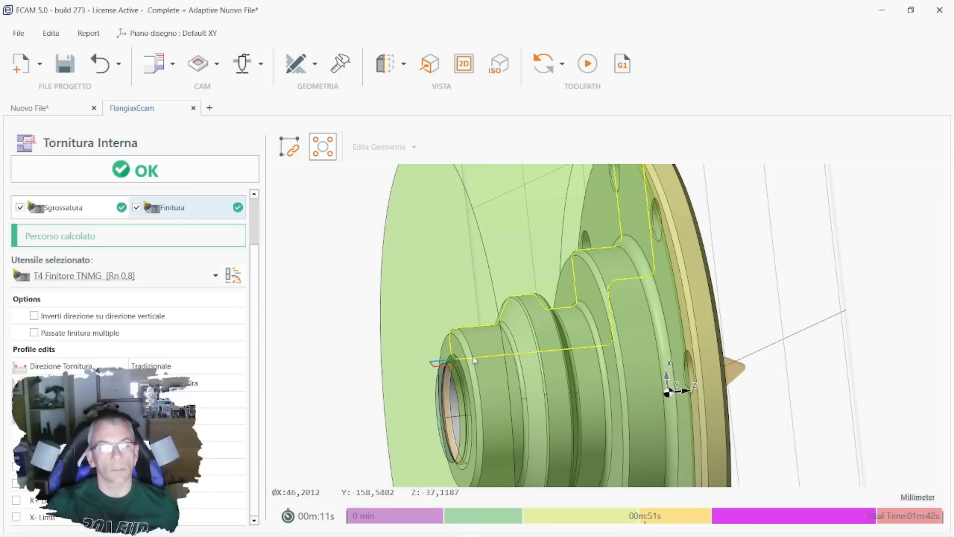
{"action": "middle_click_drag", "start_coordinate": [666, 385], "coordinate": [685, 374]}
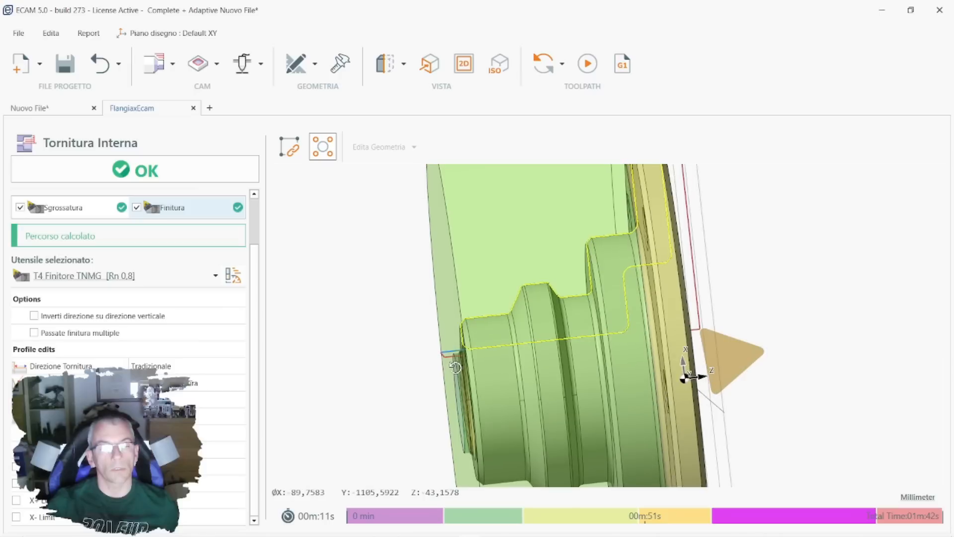
{"action": "left_click", "coordinate": [79, 219]}
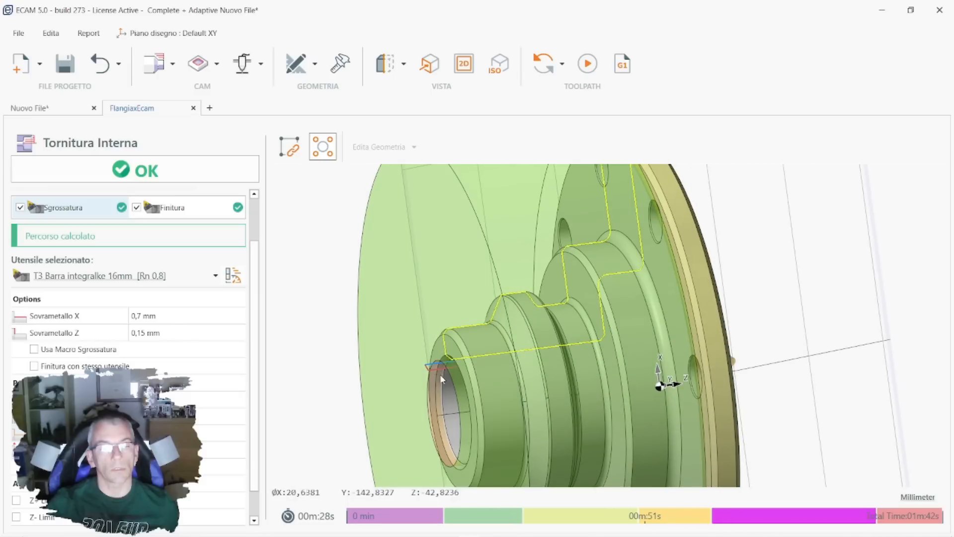
{"action": "middle_click_drag", "start_coordinate": [583, 345], "coordinate": [628, 318]}
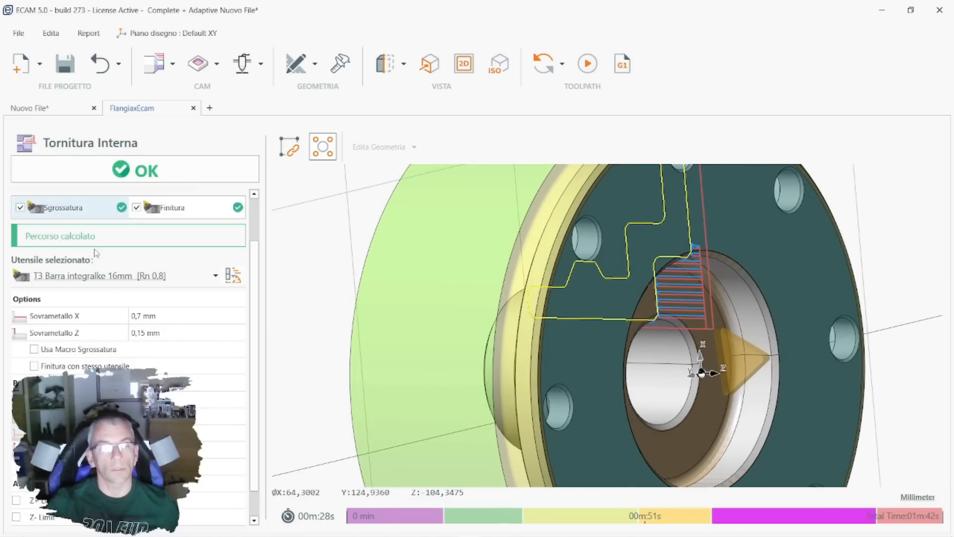
Set the T3 boring bar's maximum pass depth (Prof. Passata Max) to 2.5 mm, apply it and confirm the internal turning operation.
{"action": "left_click", "coordinate": [233, 274]}
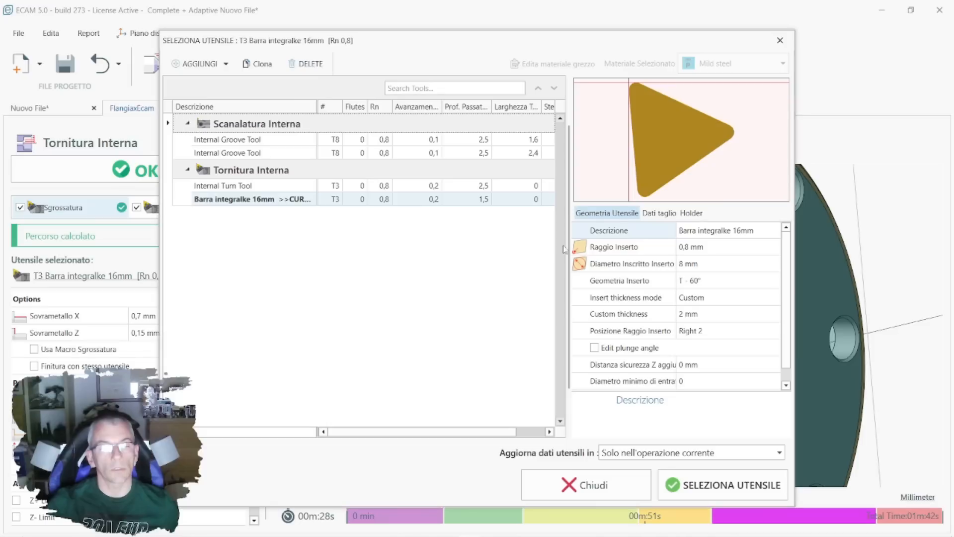
{"action": "left_click", "coordinate": [660, 213]}
{"action": "left_click", "coordinate": [689, 298]}
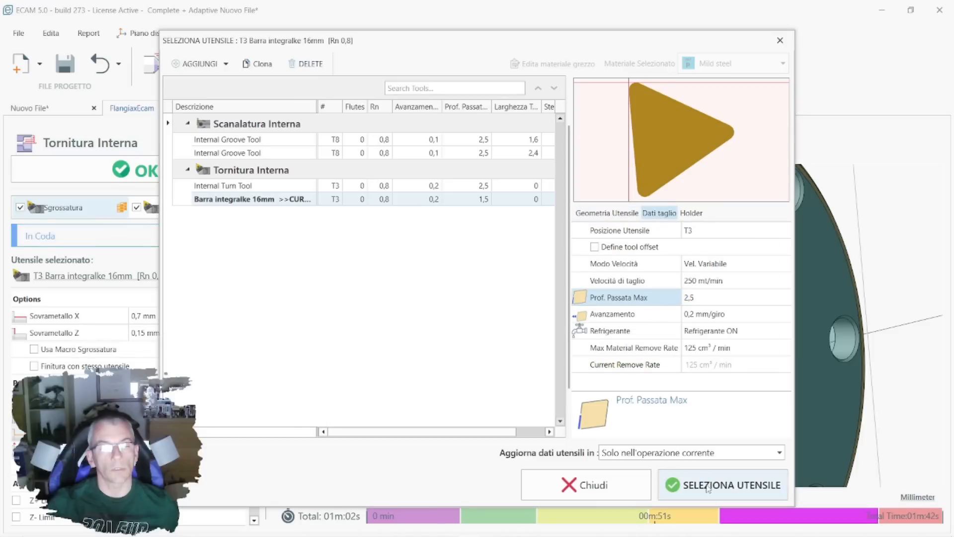
{"action": "left_click", "coordinate": [723, 484]}
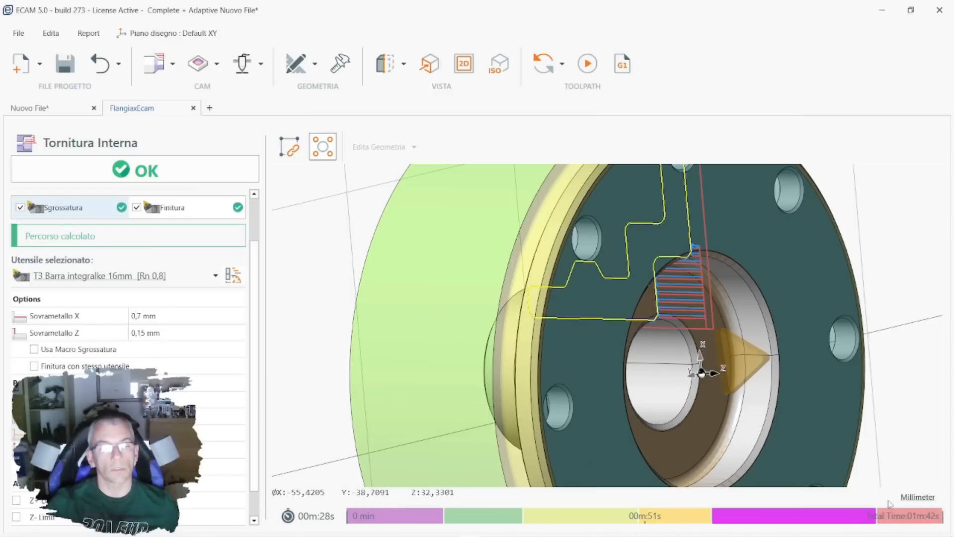
{"action": "middle_click_drag", "start_coordinate": [777, 348], "coordinate": [705, 360]}
{"action": "left_click", "coordinate": [214, 174]}
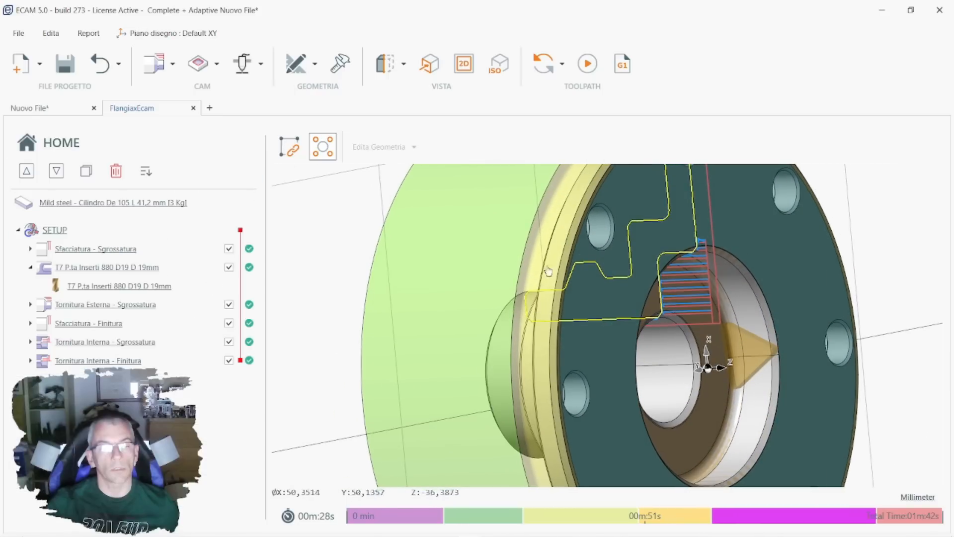
{"action": "middle_click_drag", "start_coordinate": [765, 263], "coordinate": [742, 276]}
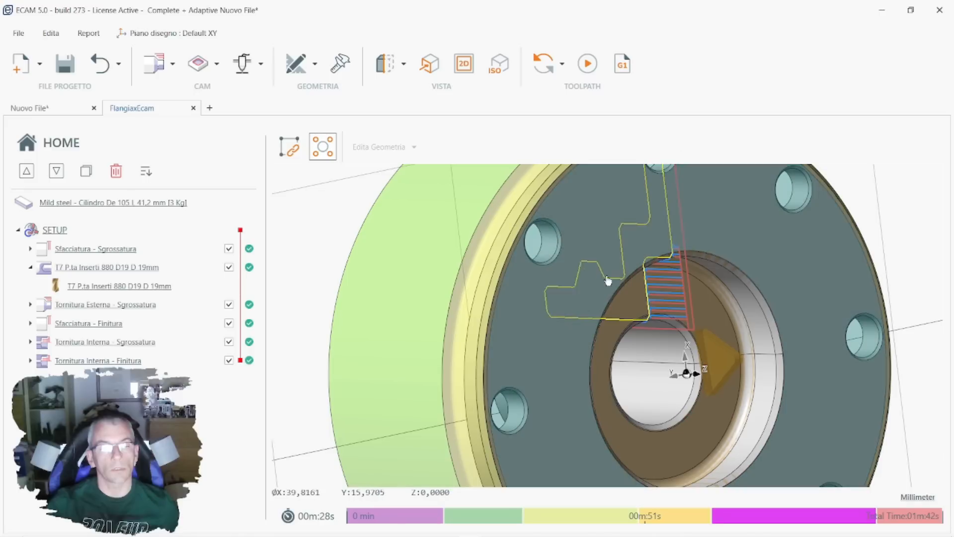
Add a drilling operation (Foratura) from existing geometry and select three adjacent bolt holes on the flange face.
{"action": "left_click", "coordinate": [217, 65]}
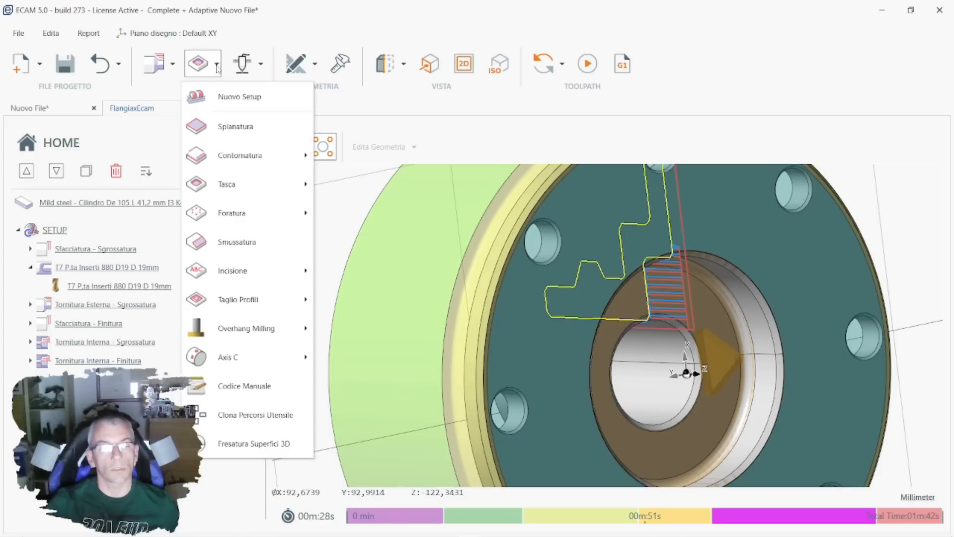
{"action": "mouse_move", "coordinate": [249, 213]}
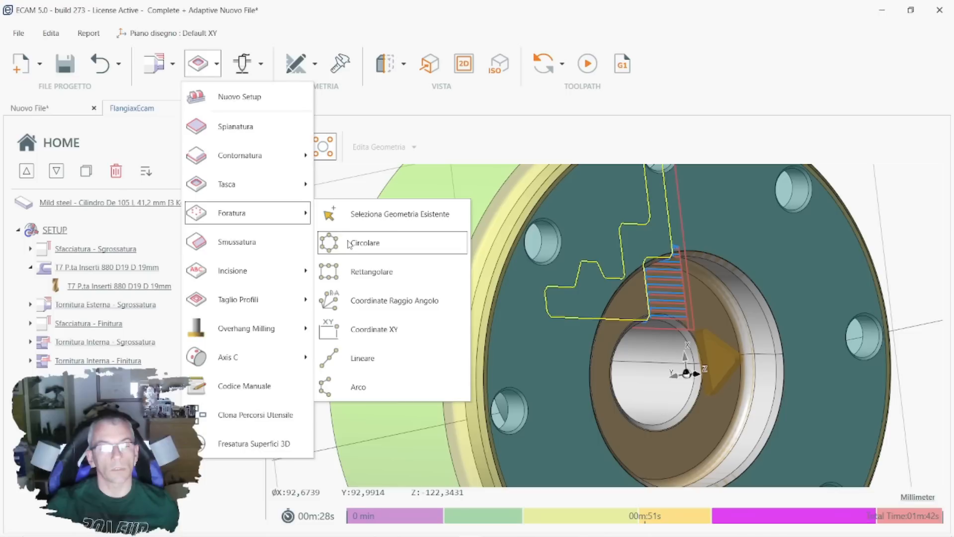
{"action": "left_click", "coordinate": [370, 214]}
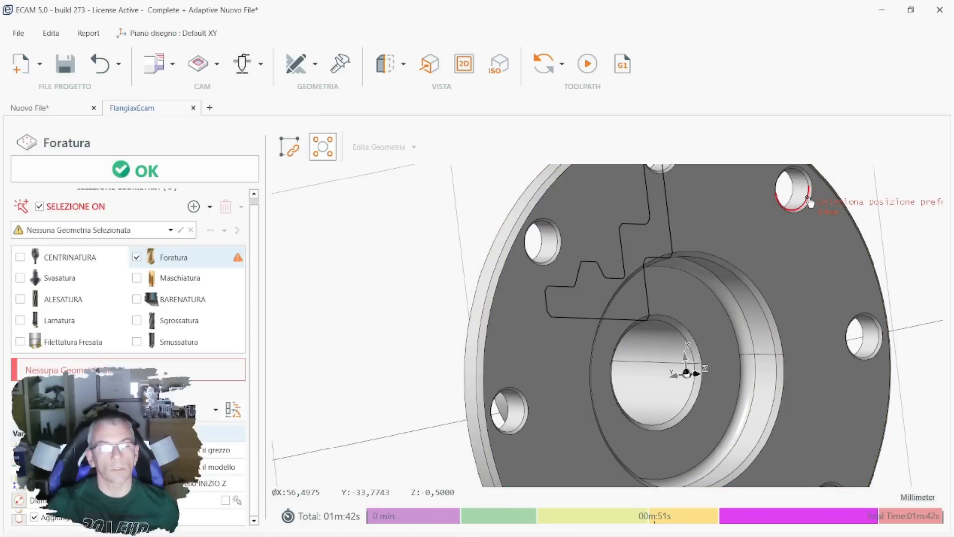
{"action": "left_click", "coordinate": [810, 203]}
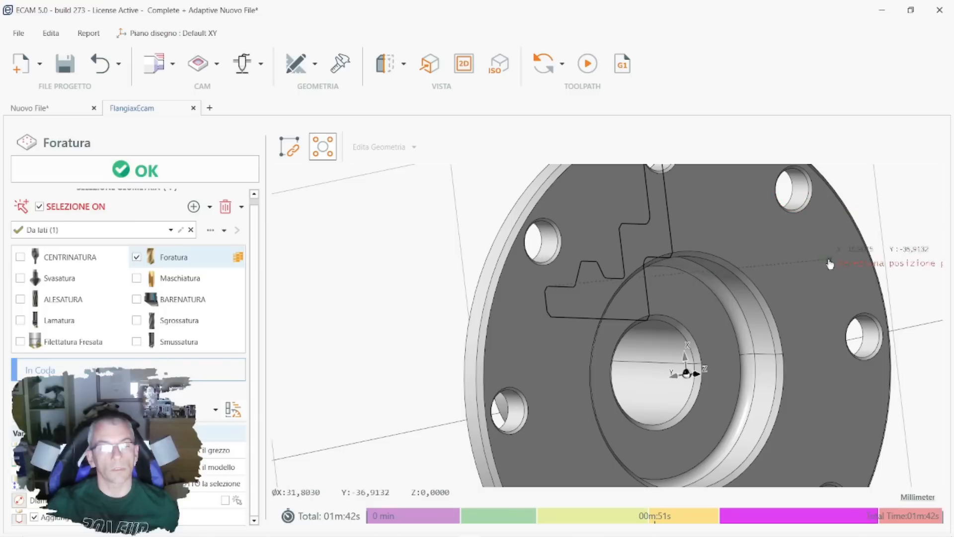
{"action": "left_click", "coordinate": [879, 334]}
{"action": "scroll", "coordinate": [858, 358], "scroll_direction": "down", "scroll_amount": 3}
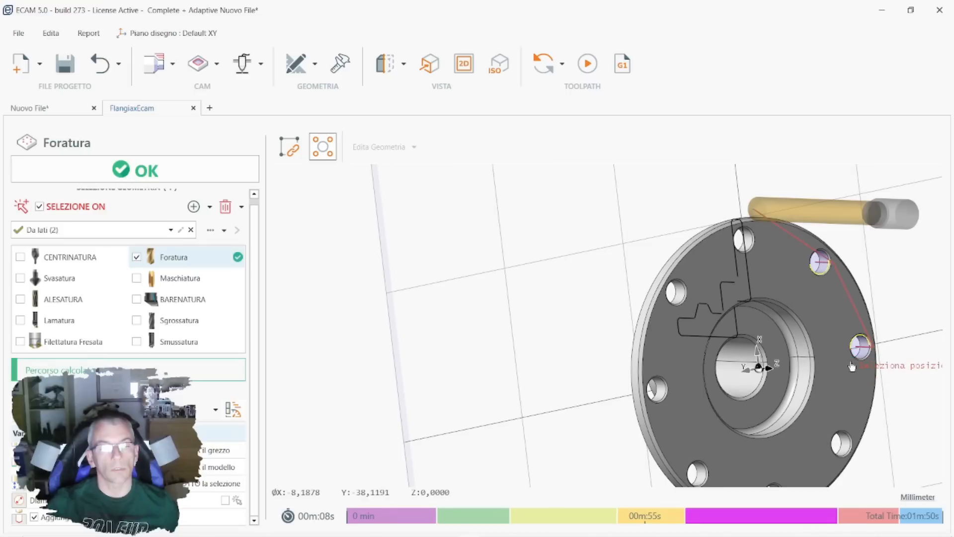
{"action": "left_click", "coordinate": [850, 444]}
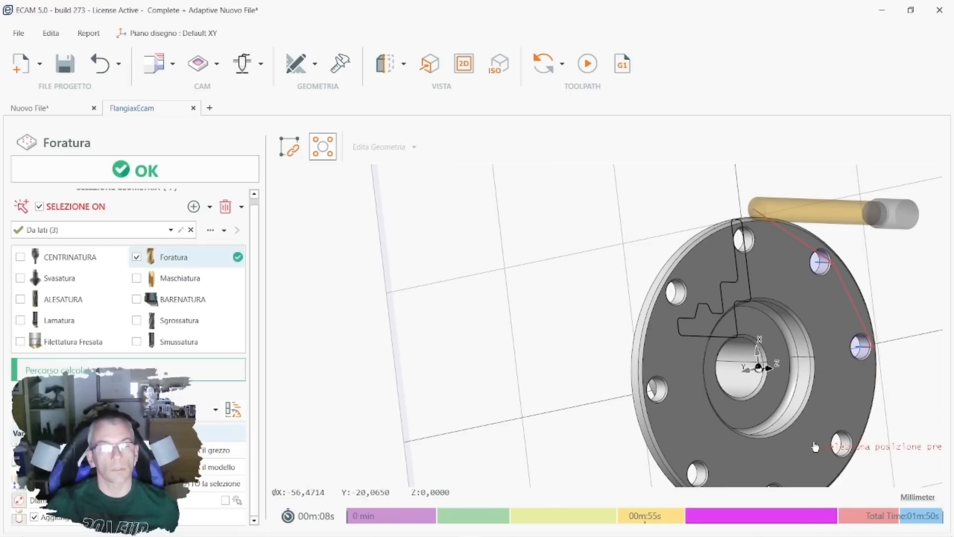
Add the next four bolt holes around the flange face to the drilling selection.
{"action": "scroll", "coordinate": [851, 445], "scroll_direction": "down", "scroll_amount": 3}
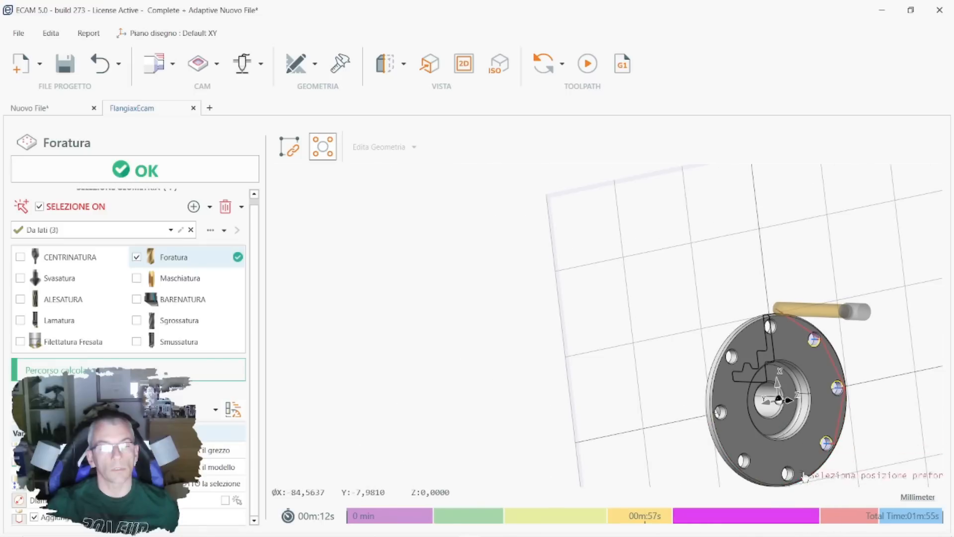
{"action": "scroll", "coordinate": [784, 472], "scroll_direction": "up", "scroll_amount": 3}
{"action": "left_click", "coordinate": [779, 470]}
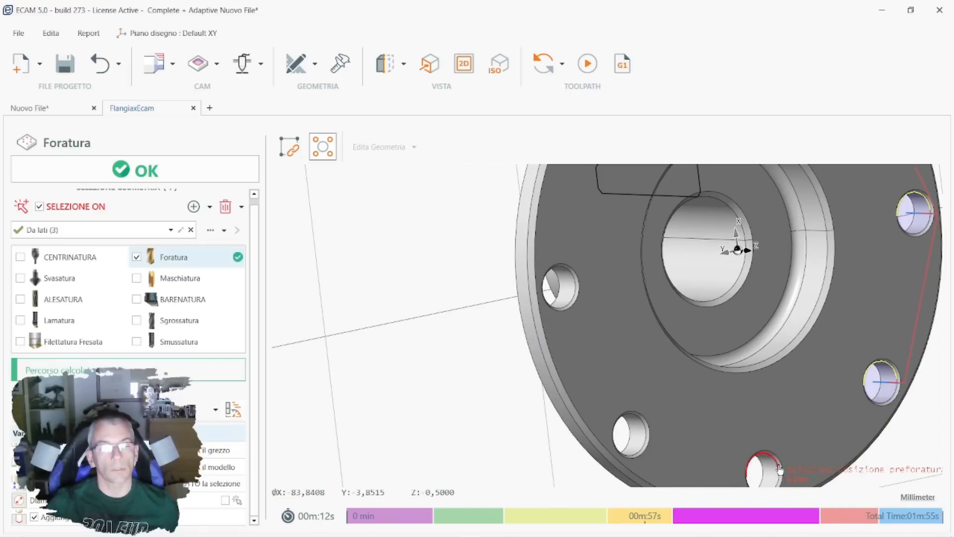
{"action": "left_click", "coordinate": [646, 440]}
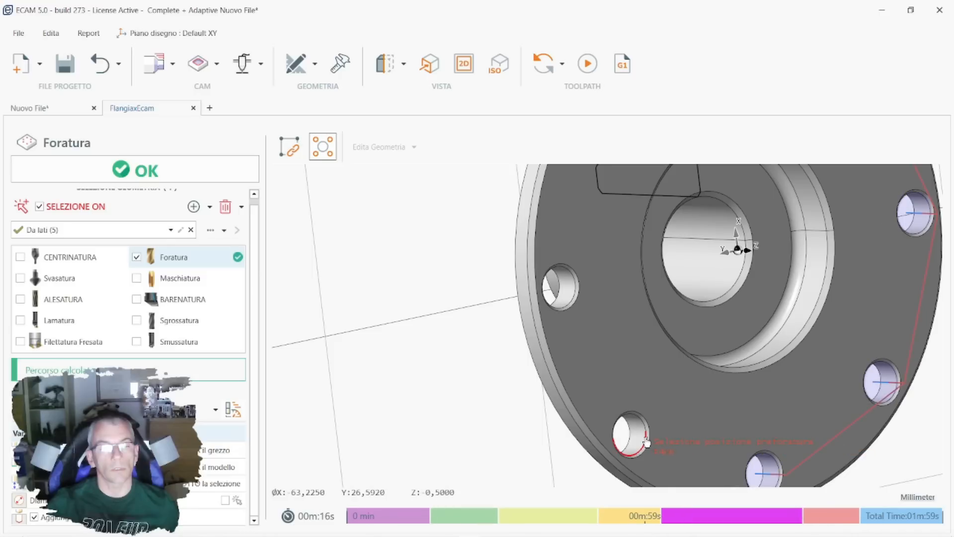
{"action": "left_click", "coordinate": [570, 304]}
{"action": "middle_click_drag", "start_coordinate": [609, 279], "coordinate": [629, 271]}
{"action": "scroll", "coordinate": [600, 287], "scroll_direction": "down", "scroll_amount": 3}
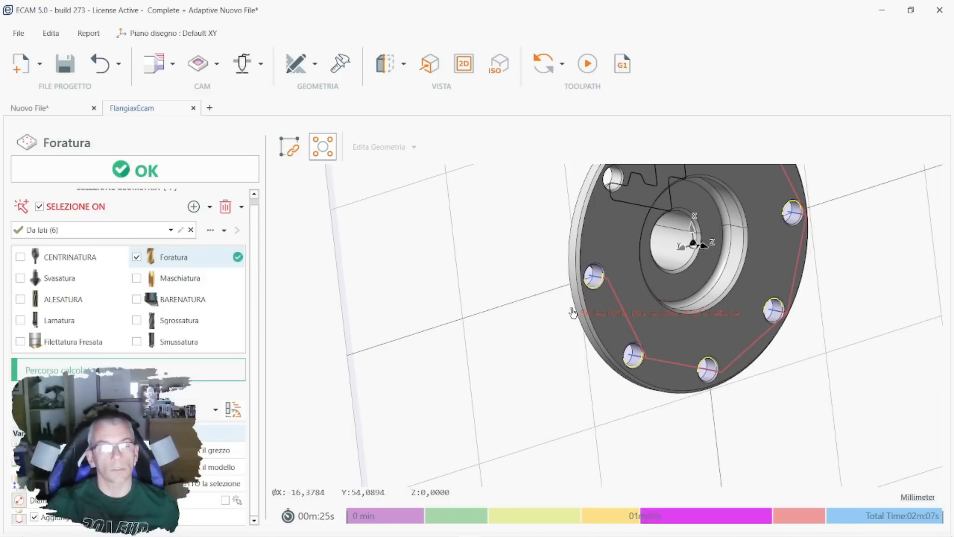
{"action": "left_click", "coordinate": [615, 189]}
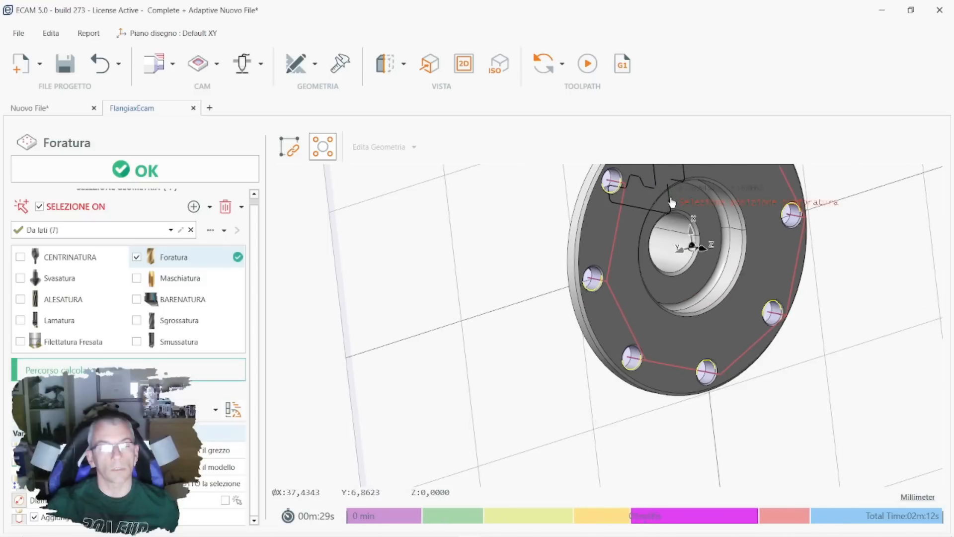
Examine the drilling toolpath and the drill depth at the bolt holes in isometric and close-up side views.
{"action": "scroll", "coordinate": [672, 202], "scroll_direction": "down", "scroll_amount": 3}
{"action": "scroll", "coordinate": [705, 173], "scroll_direction": "down", "scroll_amount": 2}
{"action": "scroll", "coordinate": [621, 217], "scroll_direction": "up", "scroll_amount": 2}
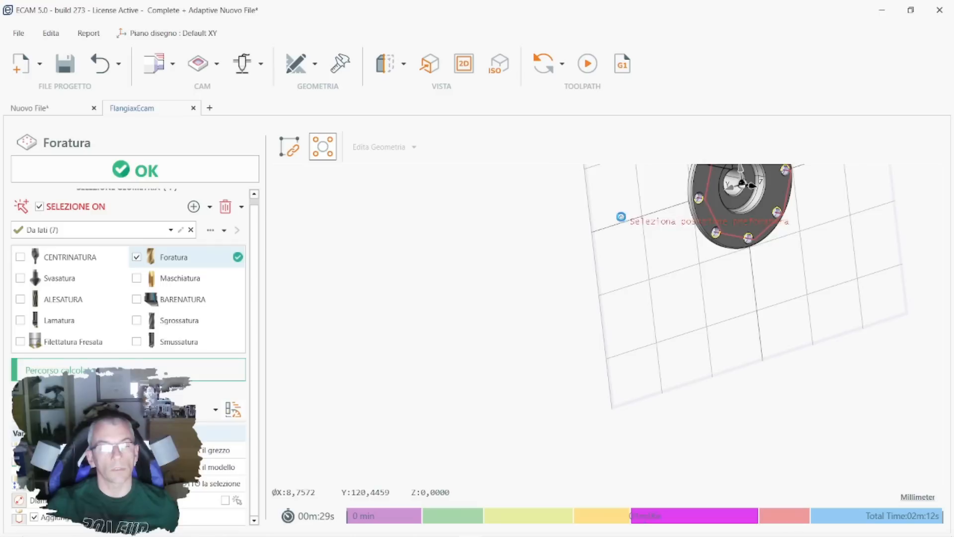
{"action": "scroll", "coordinate": [622, 217], "scroll_direction": "up", "scroll_amount": 2}
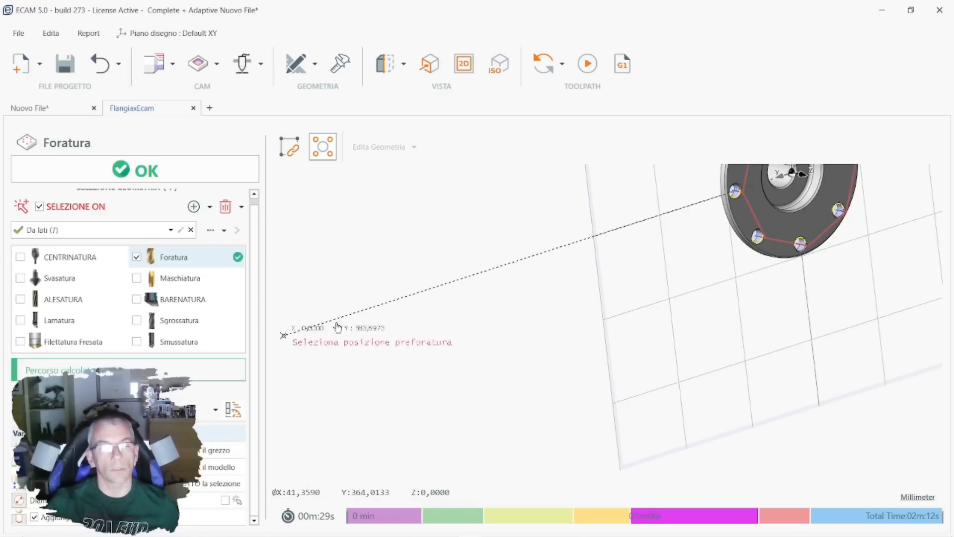
{"action": "left_click", "coordinate": [488, 67]}
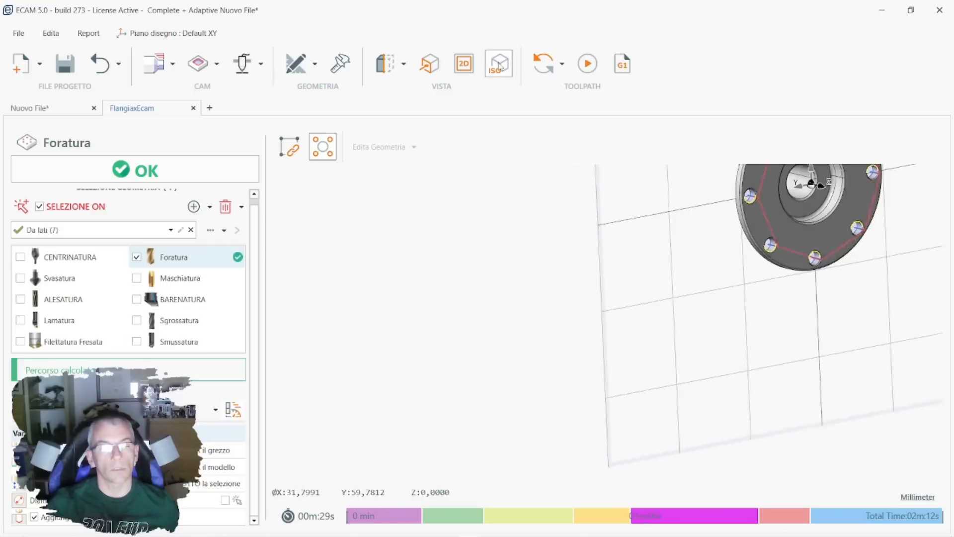
{"action": "middle_click_drag", "start_coordinate": [582, 289], "coordinate": [529, 276]}
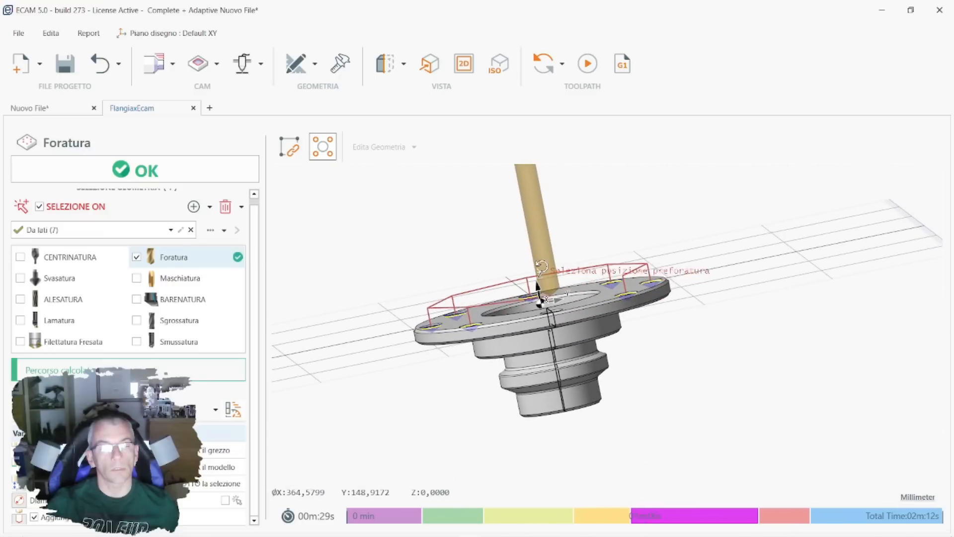
{"action": "scroll", "coordinate": [469, 338], "scroll_direction": "up", "scroll_amount": 6}
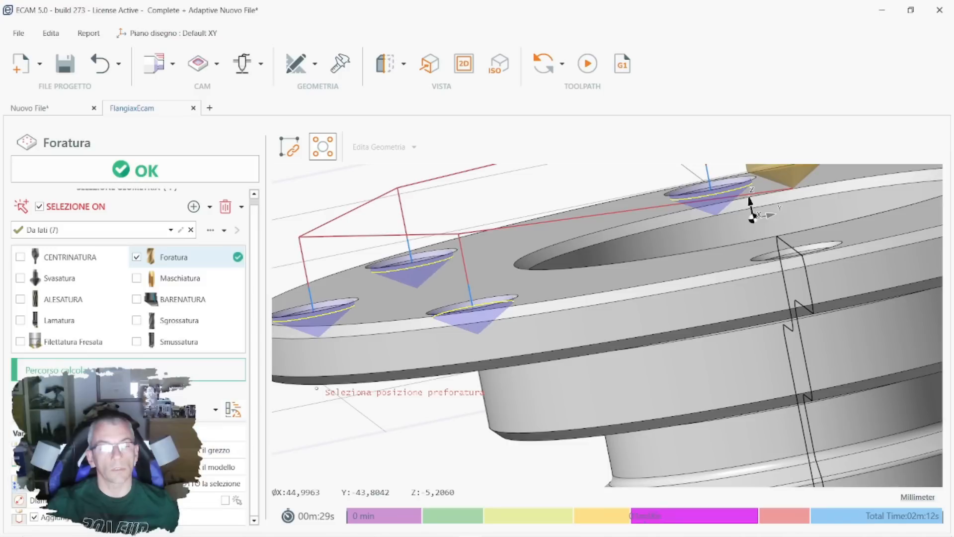
Add a countersinking cycle (Svasatura) to the bolt-hole drilling operation and check its toolpath at the holes.
{"action": "left_click", "coordinate": [316, 388]}
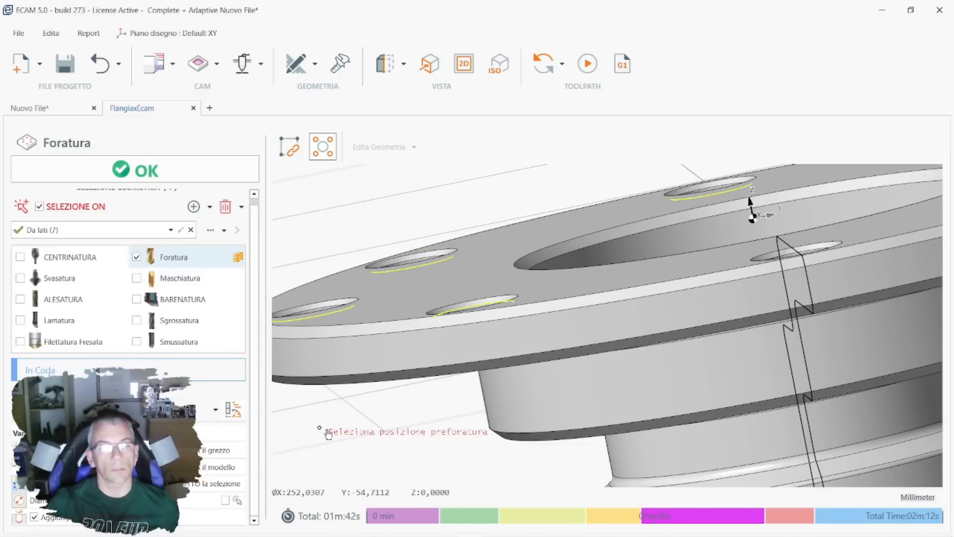
{"action": "middle_click_drag", "start_coordinate": [391, 353], "coordinate": [456, 352]}
{"action": "scroll", "coordinate": [467, 346], "scroll_direction": "down", "scroll_amount": 3}
{"action": "middle_click_drag", "start_coordinate": [343, 278], "coordinate": [290, 326]}
{"action": "left_click", "coordinate": [21, 278]}
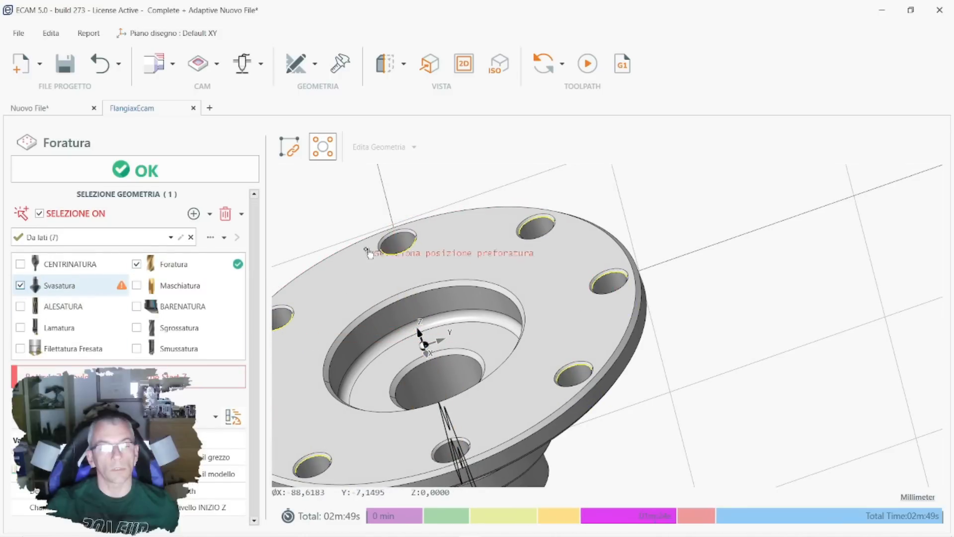
{"action": "middle_click_drag", "start_coordinate": [351, 256], "coordinate": [276, 310]}
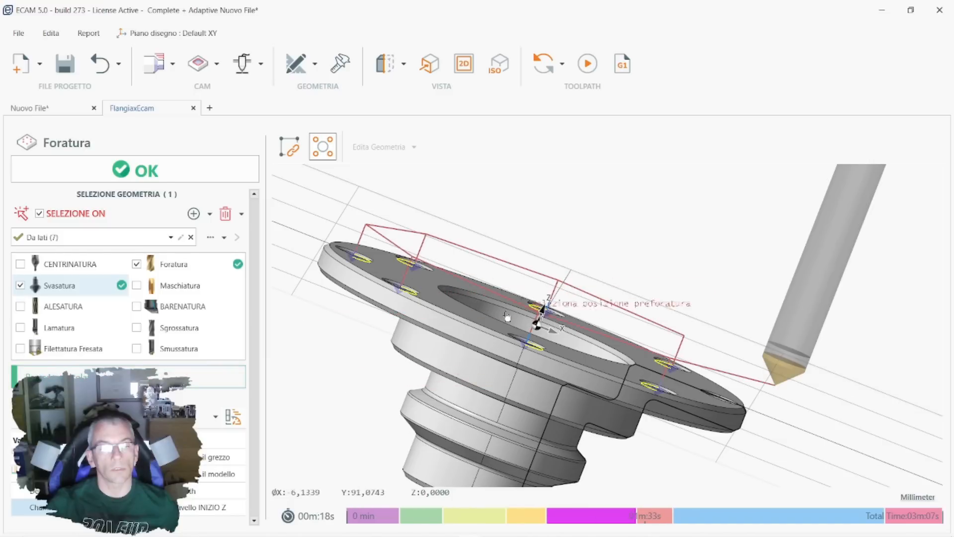
{"action": "middle_click_drag", "start_coordinate": [507, 316], "coordinate": [498, 319]}
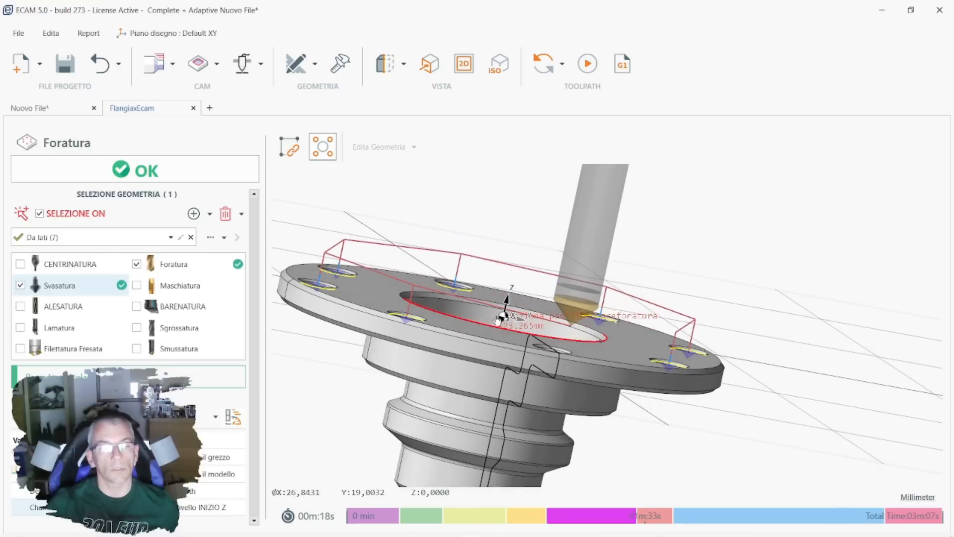
{"action": "scroll", "coordinate": [499, 318], "scroll_direction": "up", "scroll_amount": 6}
{"action": "middle_click_drag", "start_coordinate": [445, 304], "coordinate": [279, 322]}
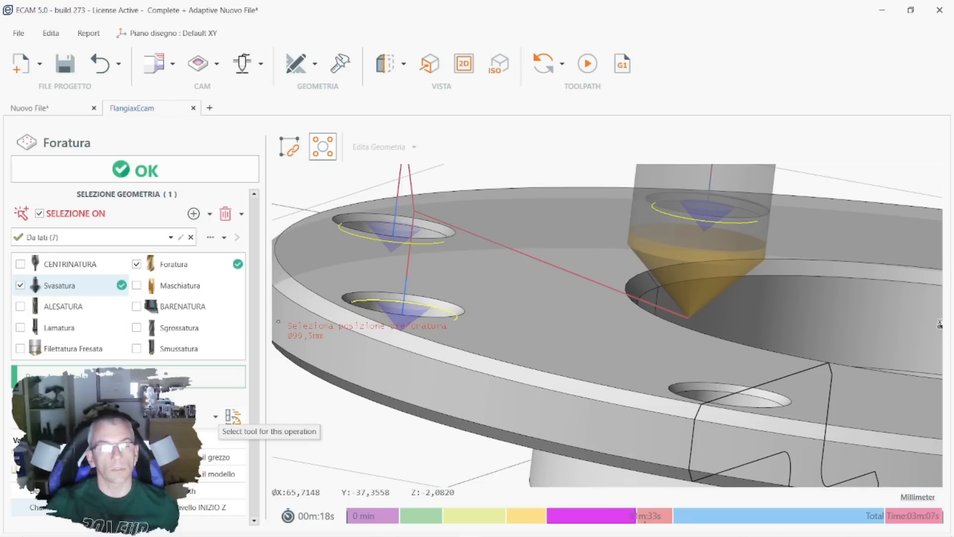
Keep the T9 Chamfer 10 mm tool for the countersink and define its depth by the svasatura diameter option.
{"action": "left_click", "coordinate": [231, 417]}
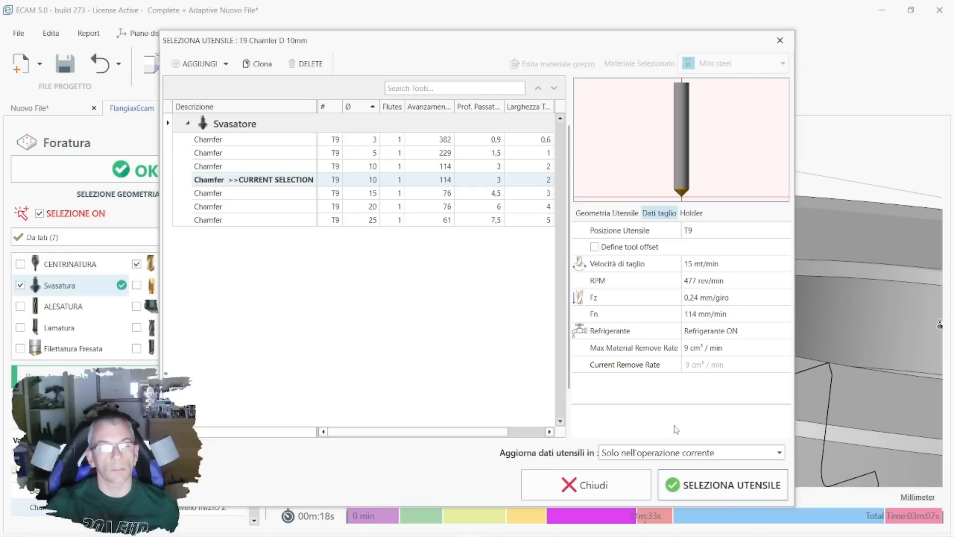
{"action": "left_click", "coordinate": [706, 486]}
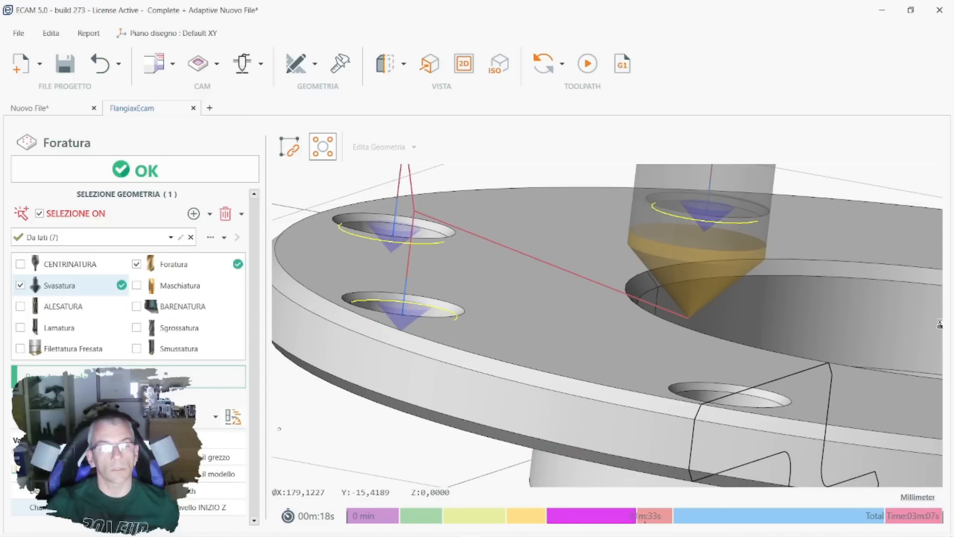
{"action": "left_click", "coordinate": [219, 490]}
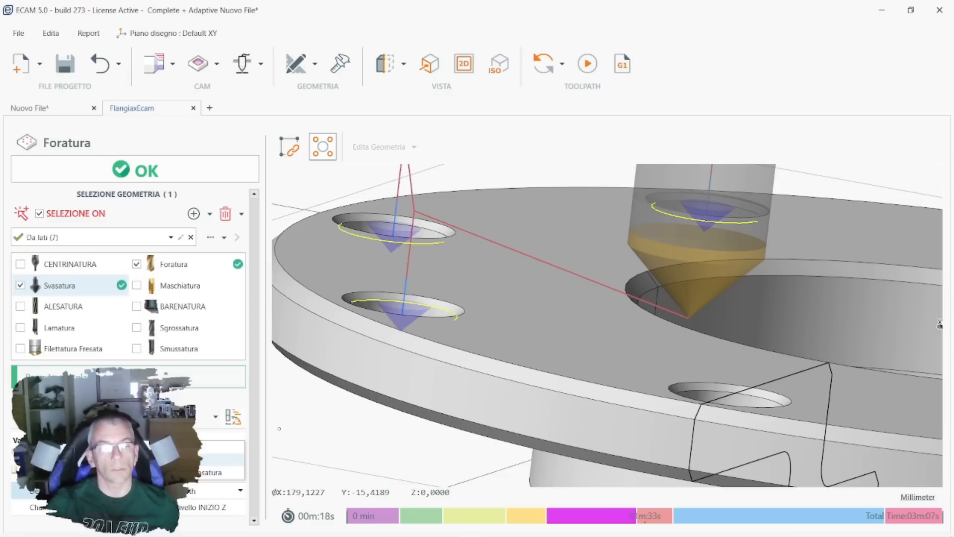
{"action": "left_click", "coordinate": [149, 472]}
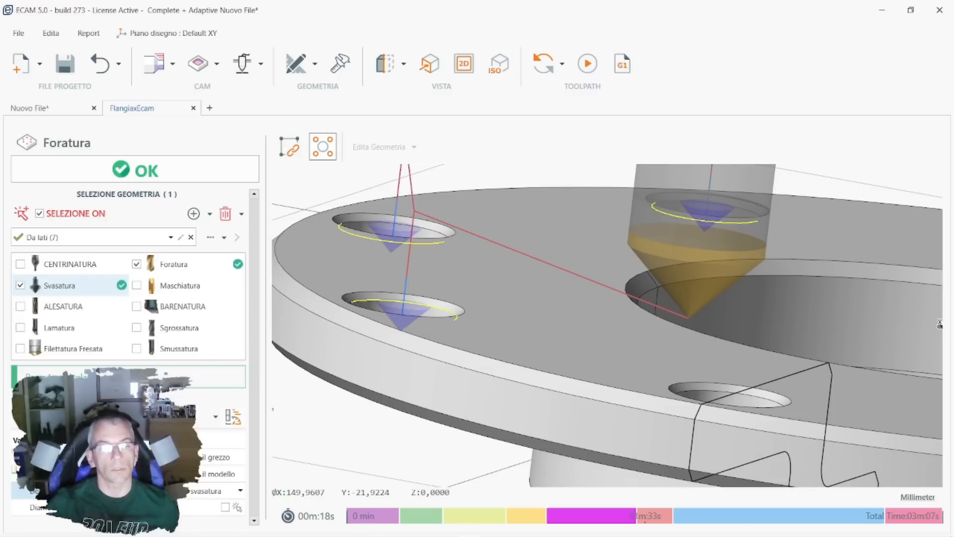
{"action": "left_click", "coordinate": [149, 507]}
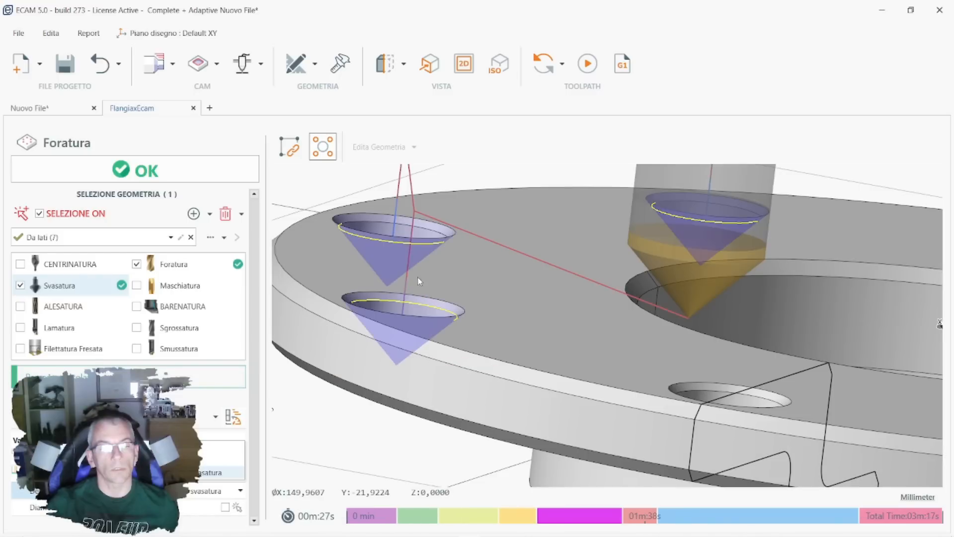
{"action": "left_click", "coordinate": [410, 282]}
{"action": "middle_click_drag", "start_coordinate": [411, 292], "coordinate": [512, 385]}
{"action": "scroll", "coordinate": [565, 305], "scroll_direction": "up", "scroll_amount": 5}
{"action": "scroll", "coordinate": [488, 342], "scroll_direction": "down", "scroll_amount": 5}
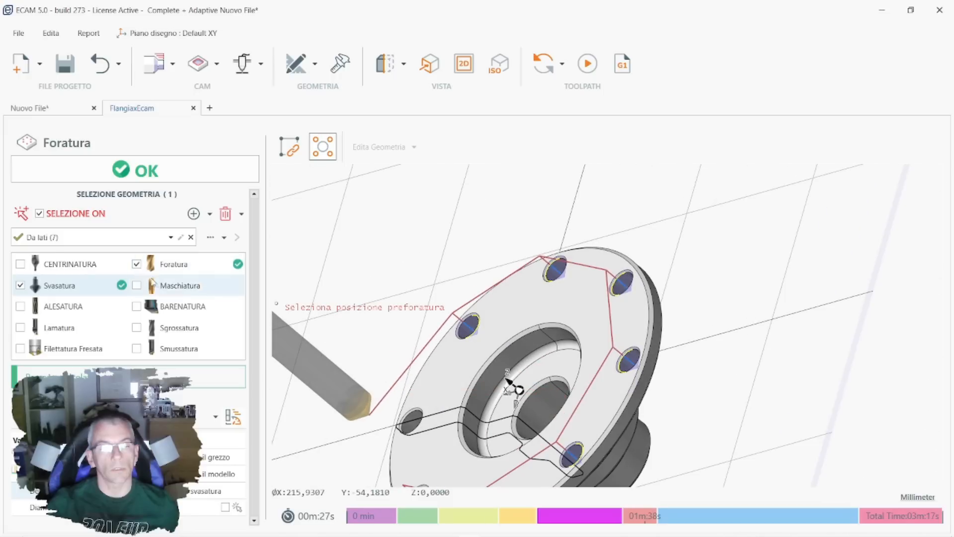
Add the remaining unselected bolt hole on the flange face to the drilling geometry selection.
{"action": "left_click", "coordinate": [171, 237]}
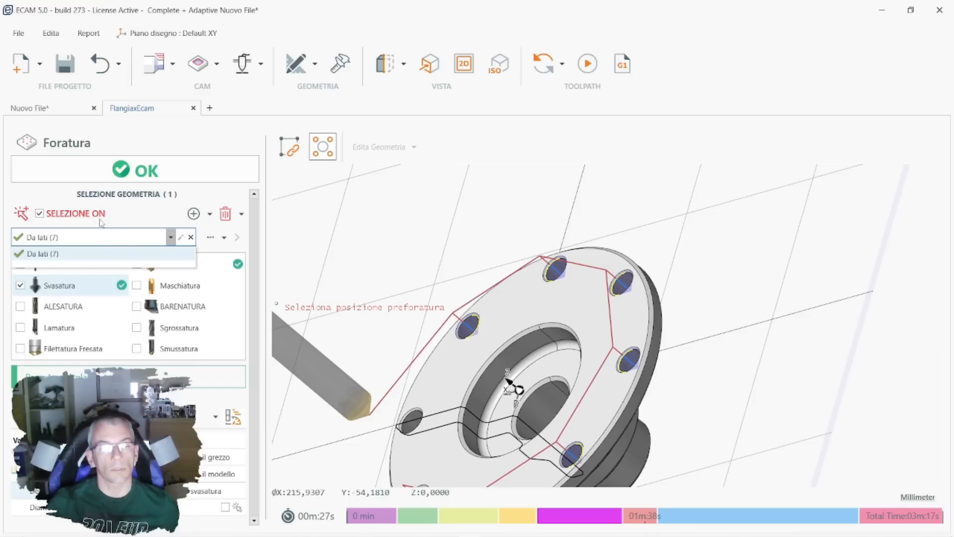
{"action": "left_click", "coordinate": [119, 234]}
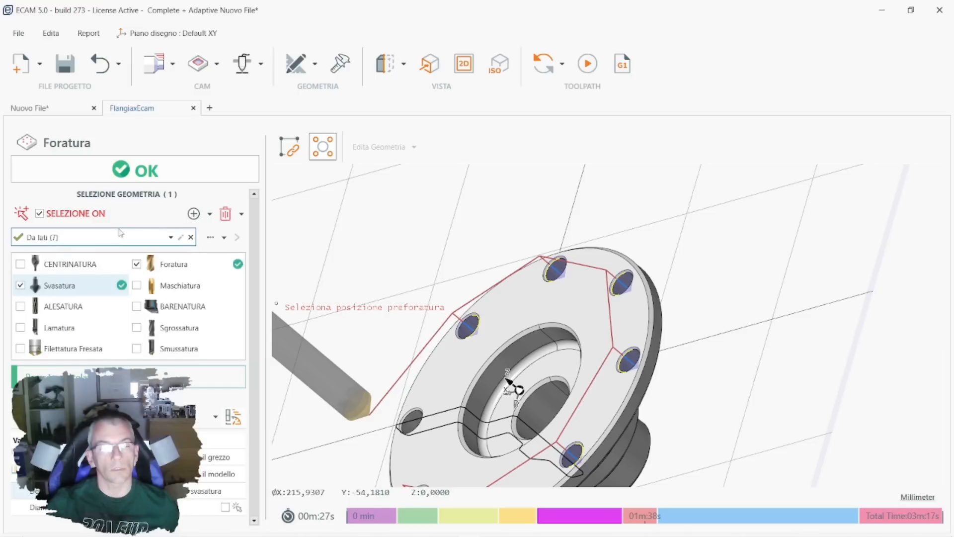
{"action": "left_click", "coordinate": [178, 240]}
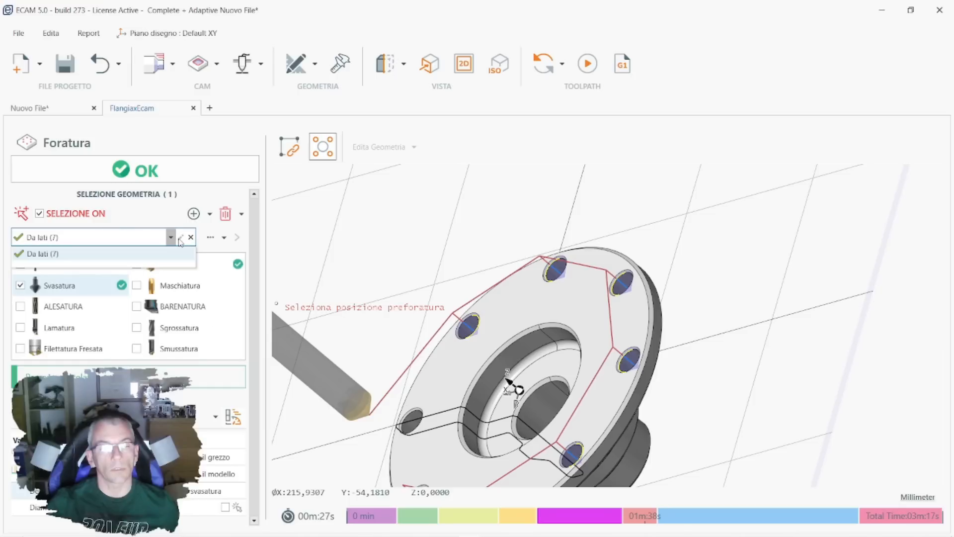
{"action": "left_click", "coordinate": [194, 215]}
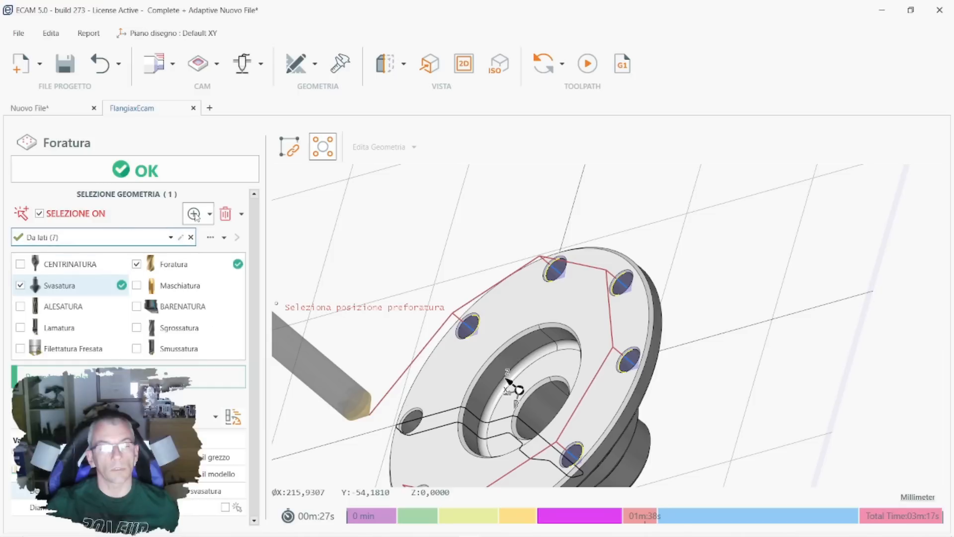
{"action": "left_click", "coordinate": [214, 240]}
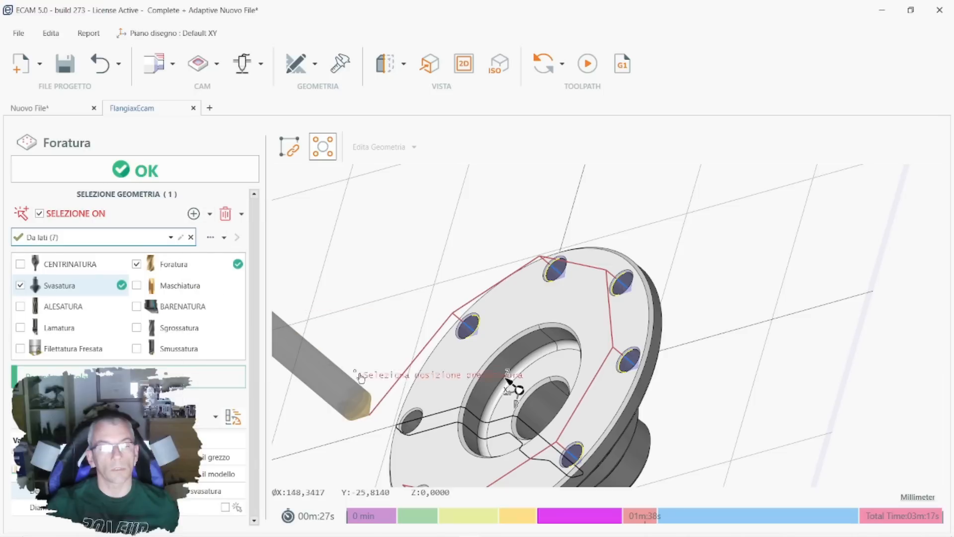
{"action": "left_click", "coordinate": [406, 417]}
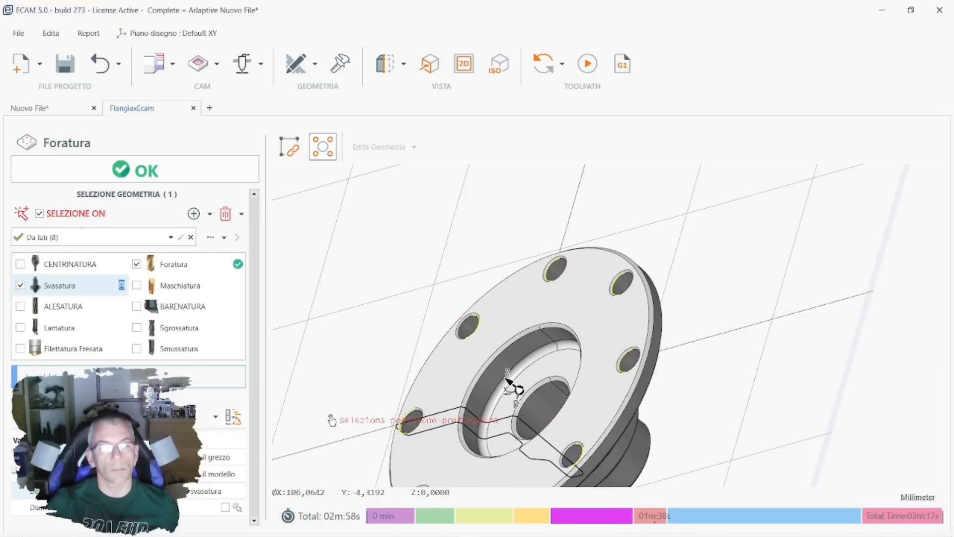
{"action": "middle_click_drag", "start_coordinate": [313, 343], "coordinate": [492, 204]}
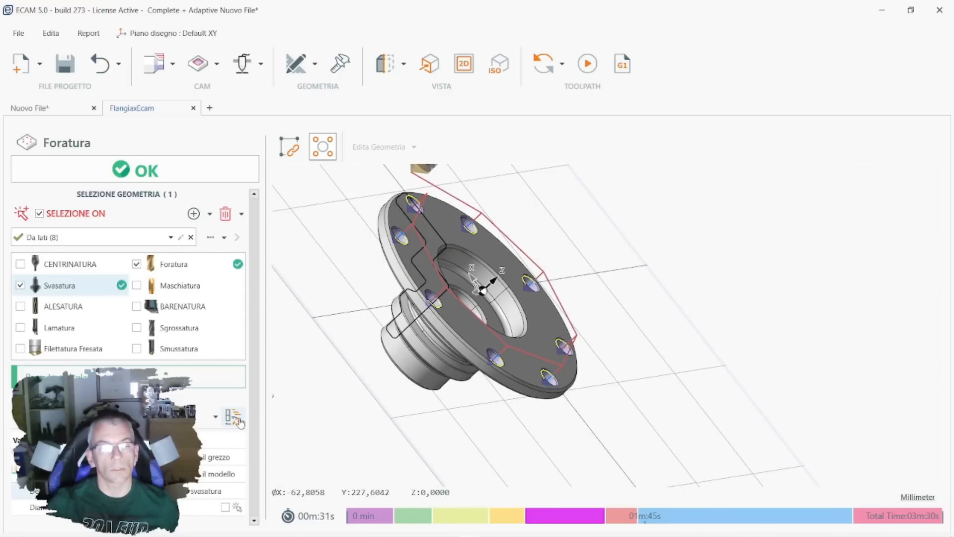
Set the T9 countersink tool's description to "Svasatore D10mm" and apply the tool.
{"action": "left_click", "coordinate": [233, 418]}
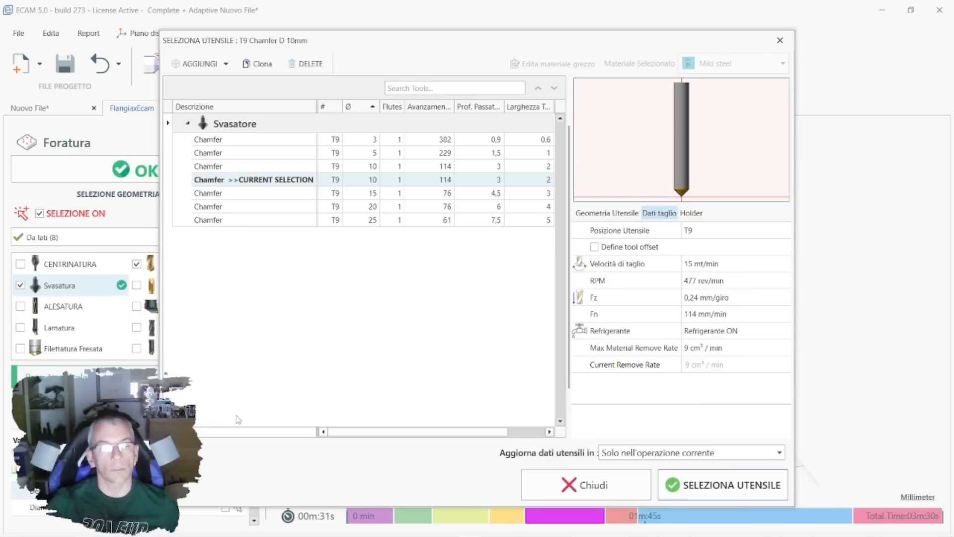
{"action": "left_click", "coordinate": [608, 214]}
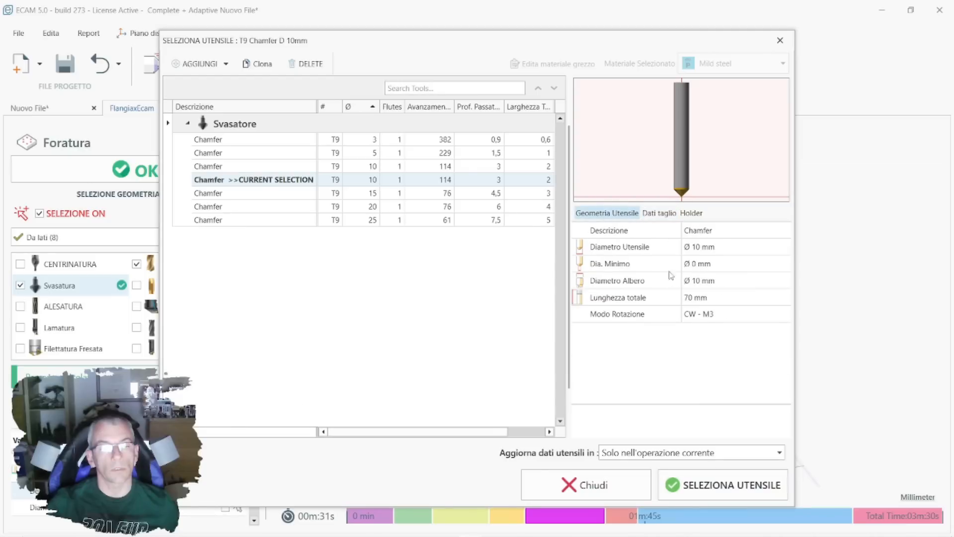
{"action": "left_click", "coordinate": [651, 215]}
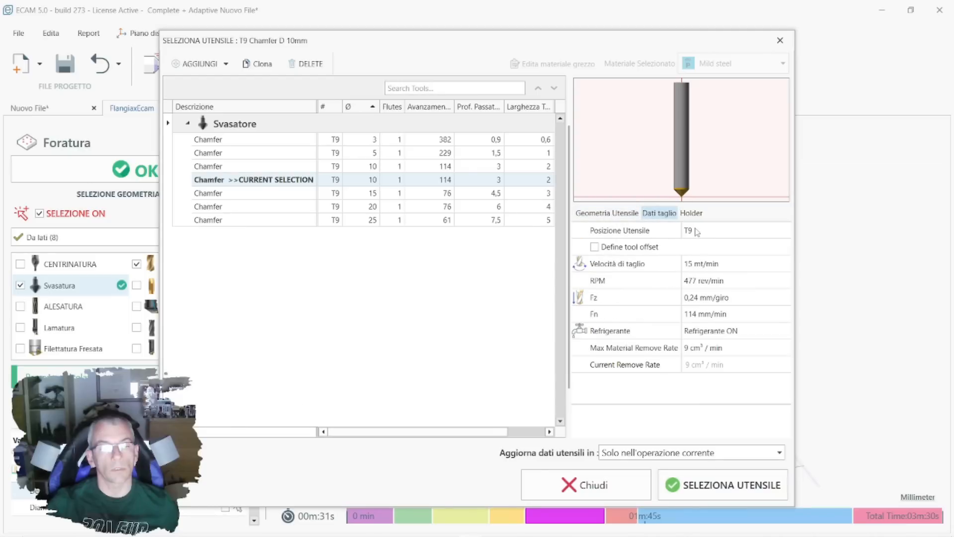
{"action": "left_click", "coordinate": [607, 214]}
{"action": "left_click", "coordinate": [712, 232]}
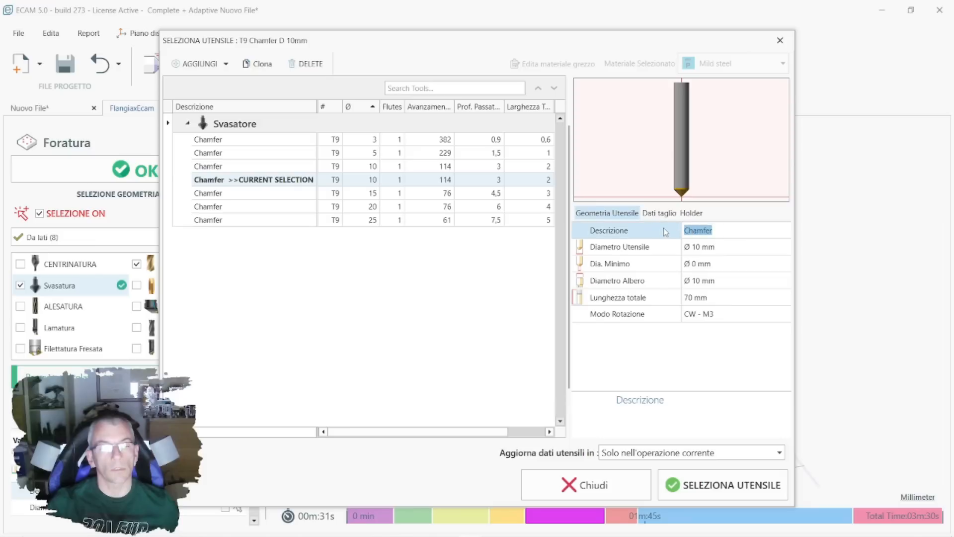
{"action": "type", "text": "Svasatore D10mm"}
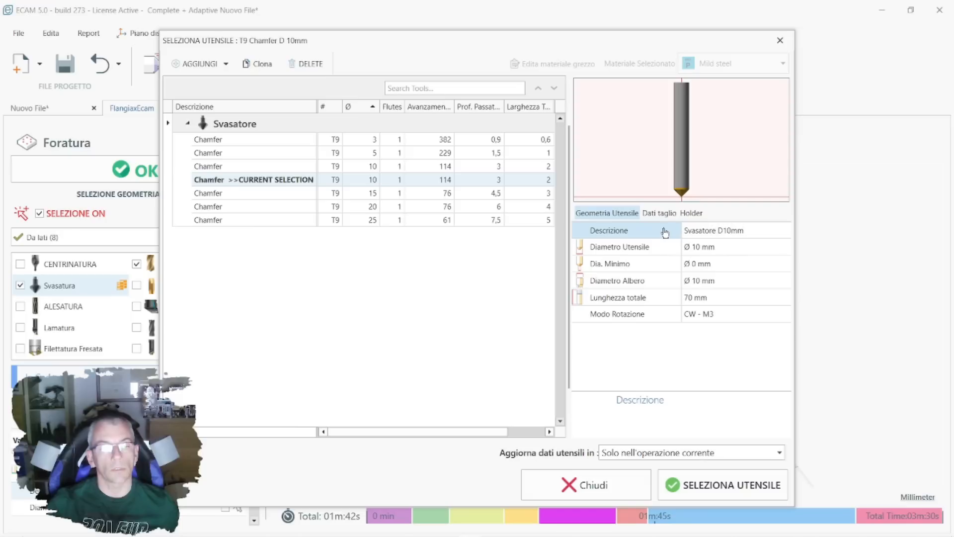
{"action": "left_click", "coordinate": [732, 488]}
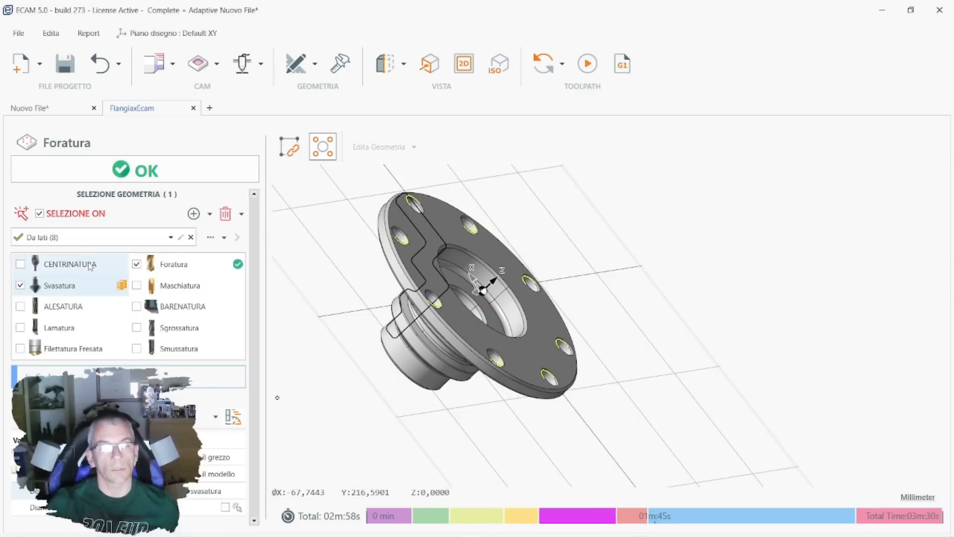
Set the description of the Foratura cycle's T7 8 mm drill to "Punta integrale da 8mm".
{"action": "left_click", "coordinate": [167, 267]}
{"action": "left_click", "coordinate": [235, 415]}
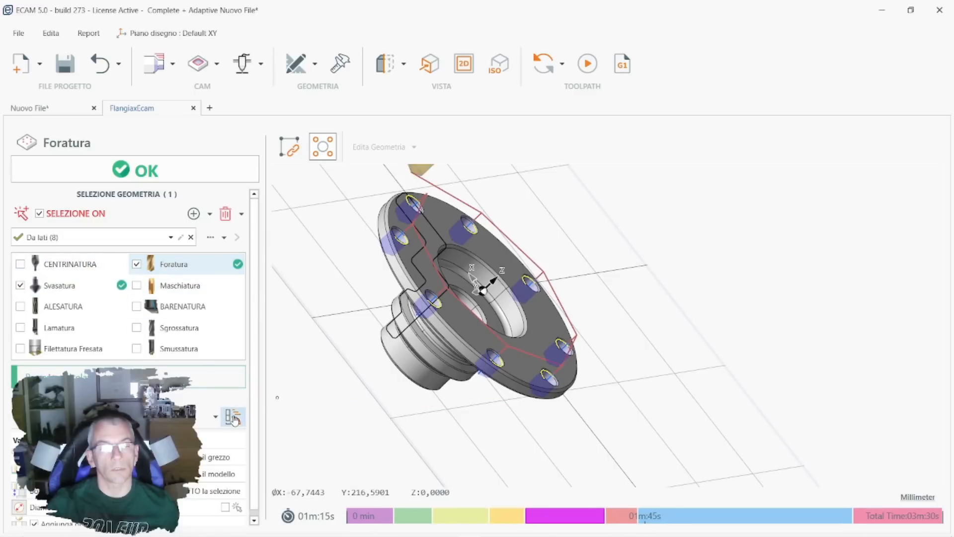
{"action": "left_click", "coordinate": [681, 231]}
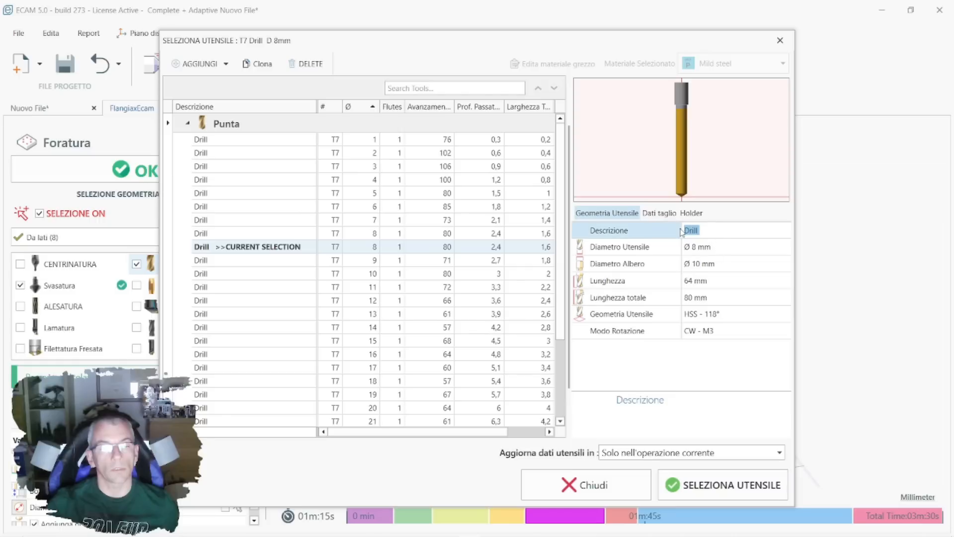
{"action": "type", "text": "Punta integrale da 8mm"}
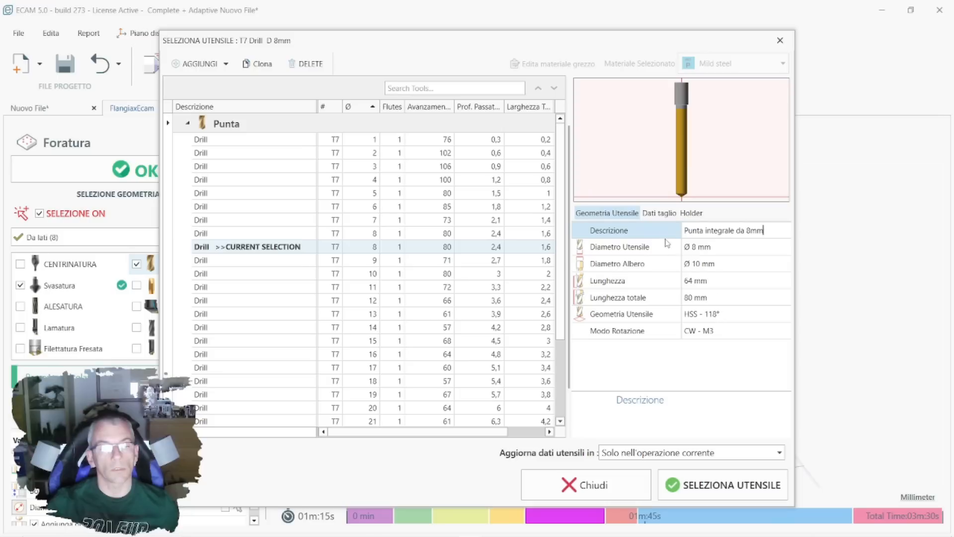
Set the 8 mm drill's cutting speed (Velocità di taglio) to 80 mt/min, apply the tool and confirm the drilling operation.
{"action": "left_click", "coordinate": [661, 214]}
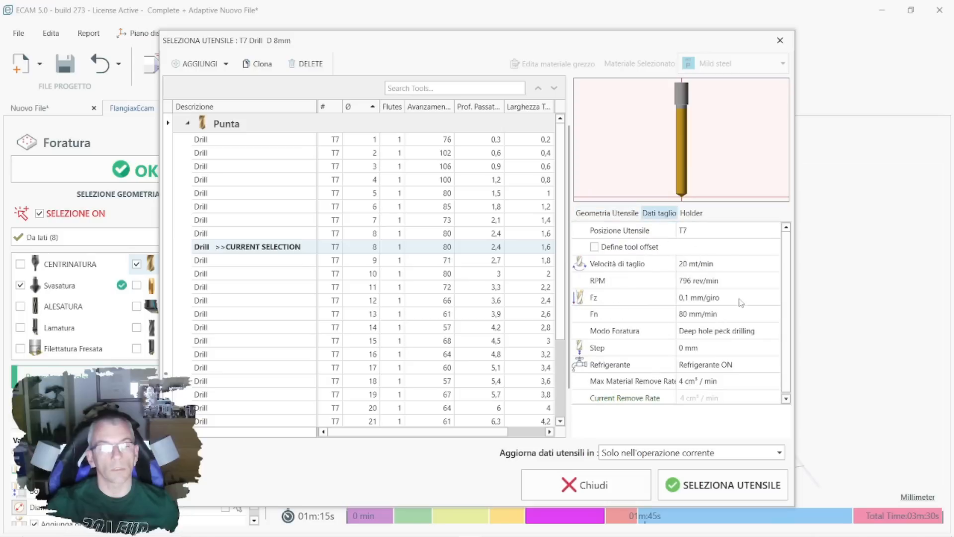
{"action": "left_click", "coordinate": [687, 264]}
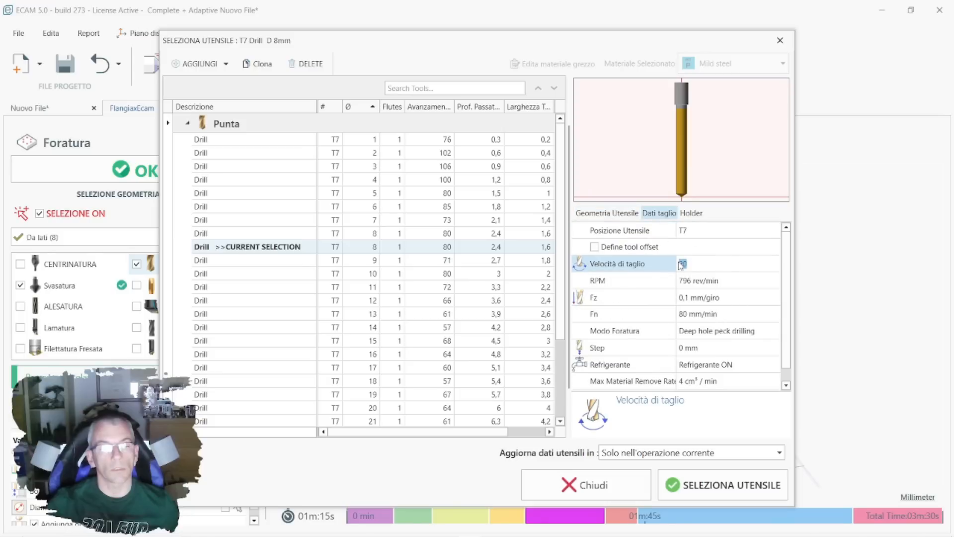
{"action": "type", "text": "80"}
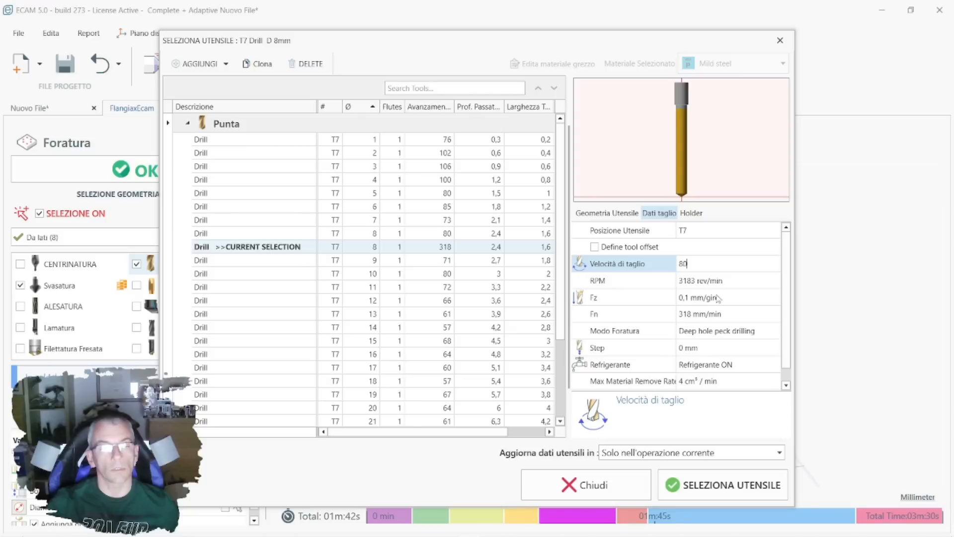
{"action": "key", "text": "Return"}
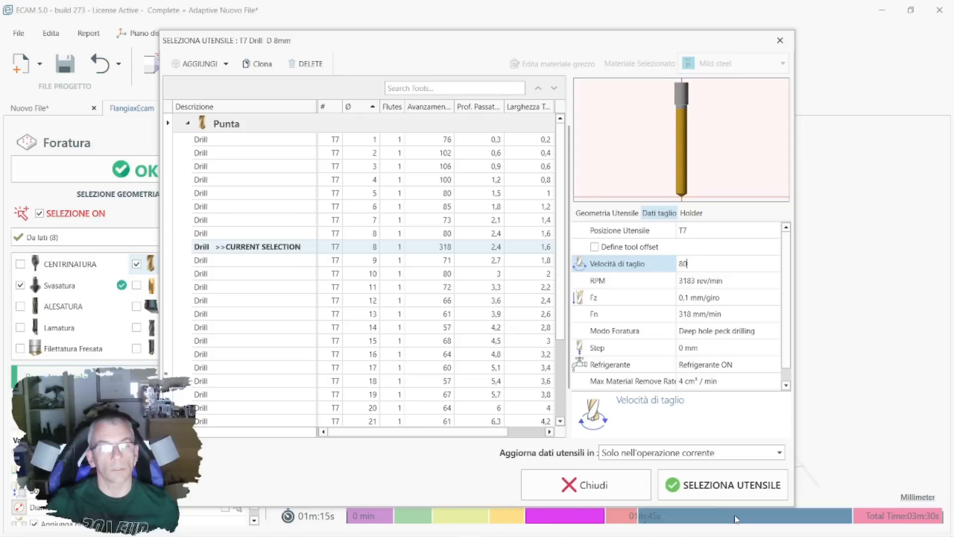
{"action": "left_click", "coordinate": [750, 368]}
{"action": "left_click", "coordinate": [760, 489]}
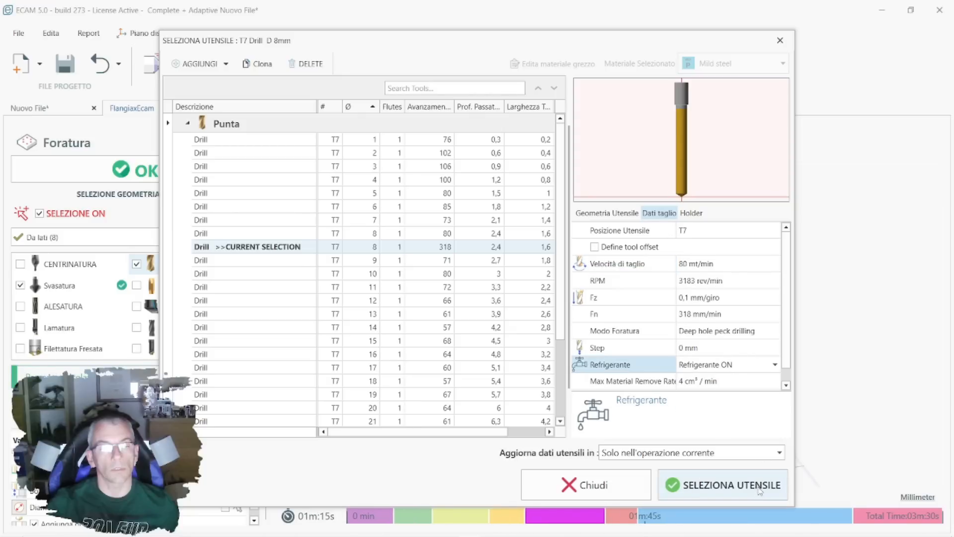
{"action": "left_click", "coordinate": [758, 490]}
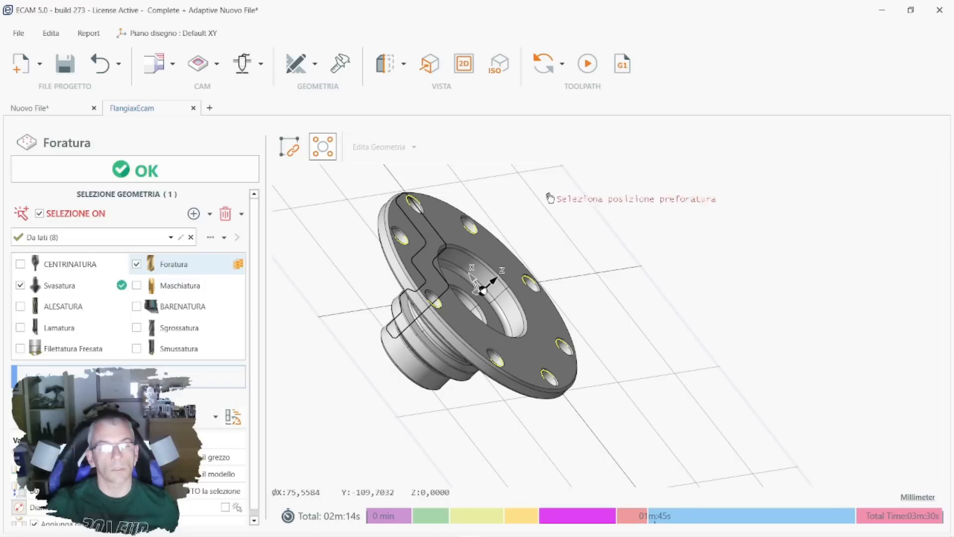
{"action": "middle_click_drag", "start_coordinate": [515, 220], "coordinate": [585, 192]}
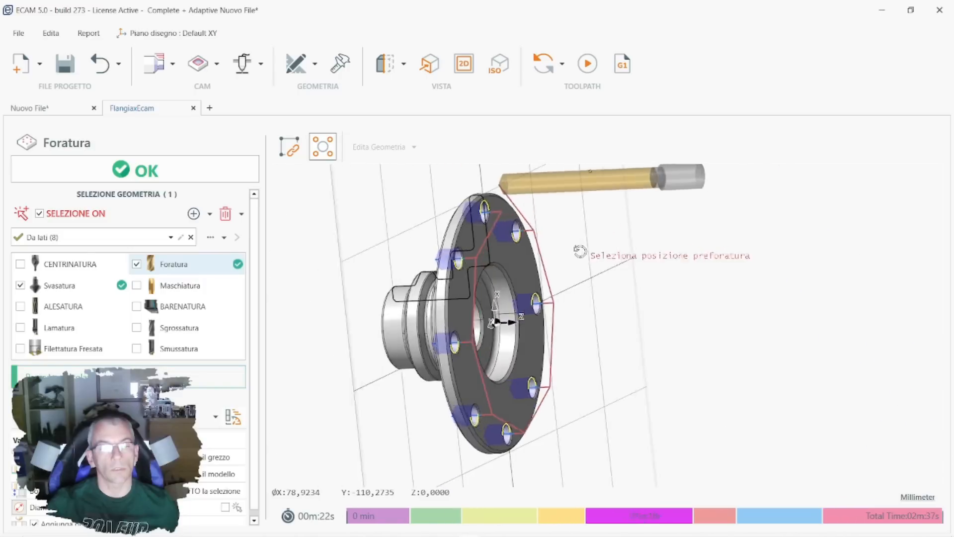
{"action": "left_click", "coordinate": [210, 175]}
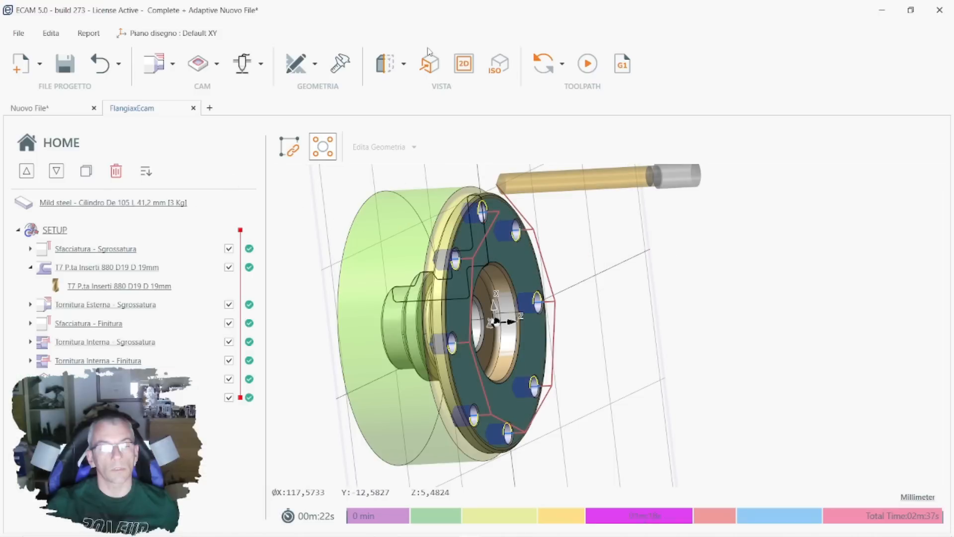
Set the stock (Grezzo) display to Visibile and the 3D part model display to Nascosto.
{"action": "left_click", "coordinate": [404, 69]}
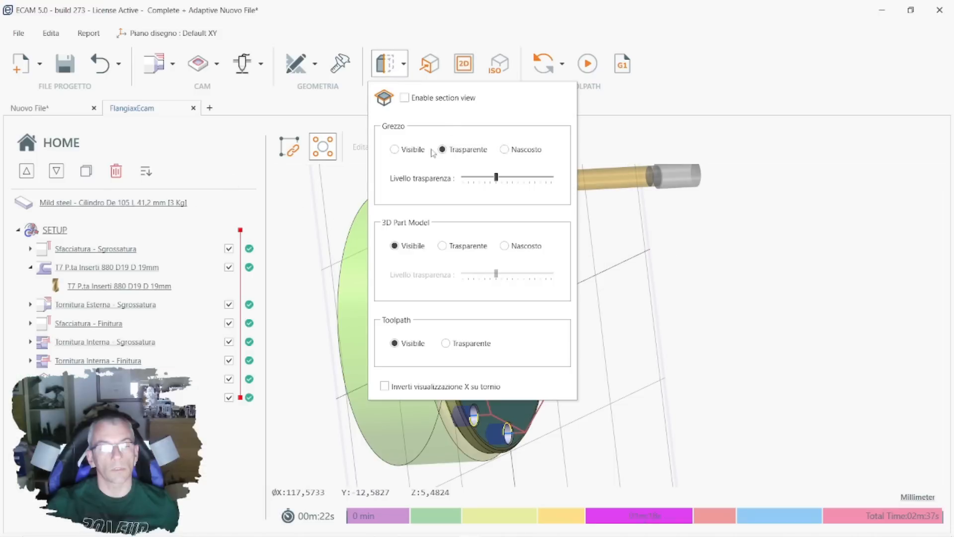
{"action": "left_click", "coordinate": [395, 150]}
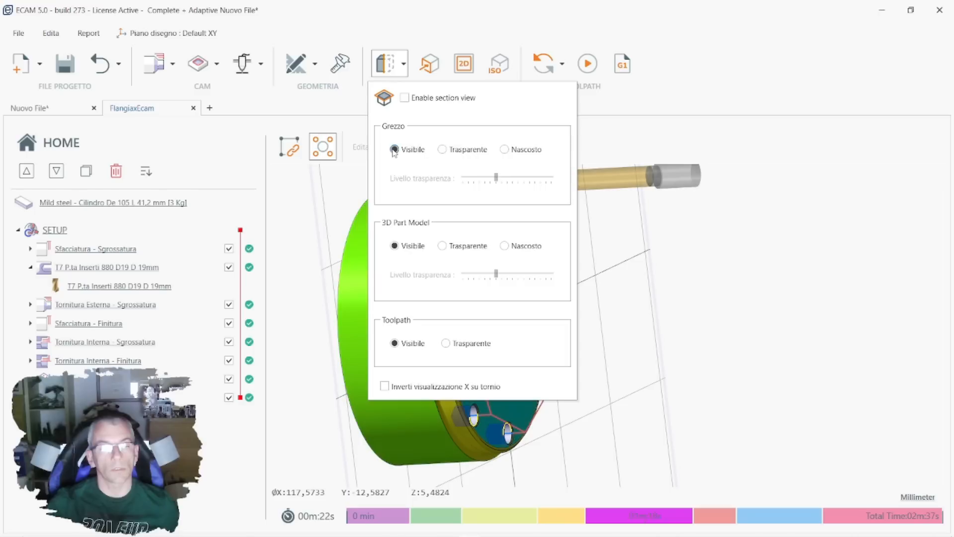
{"action": "left_click", "coordinate": [448, 248]}
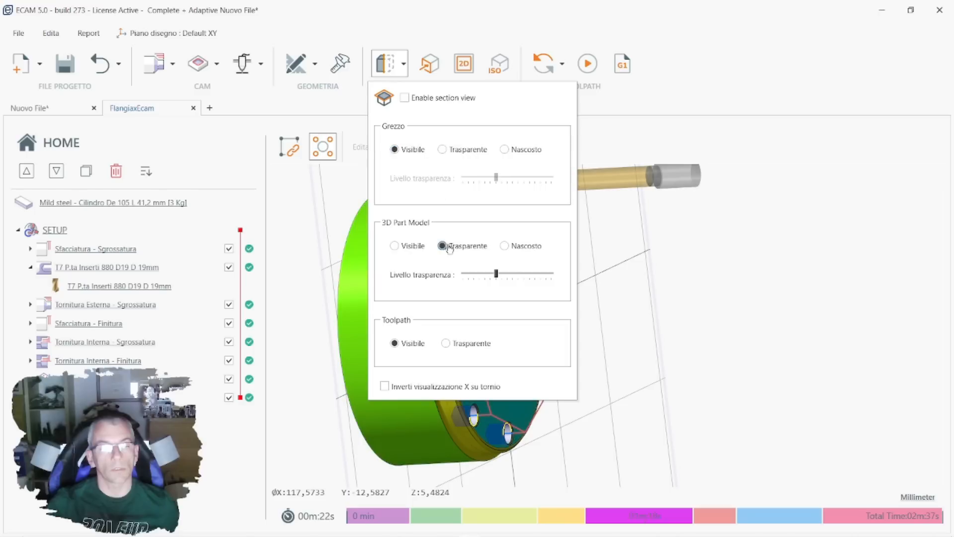
{"action": "left_click", "coordinate": [505, 246]}
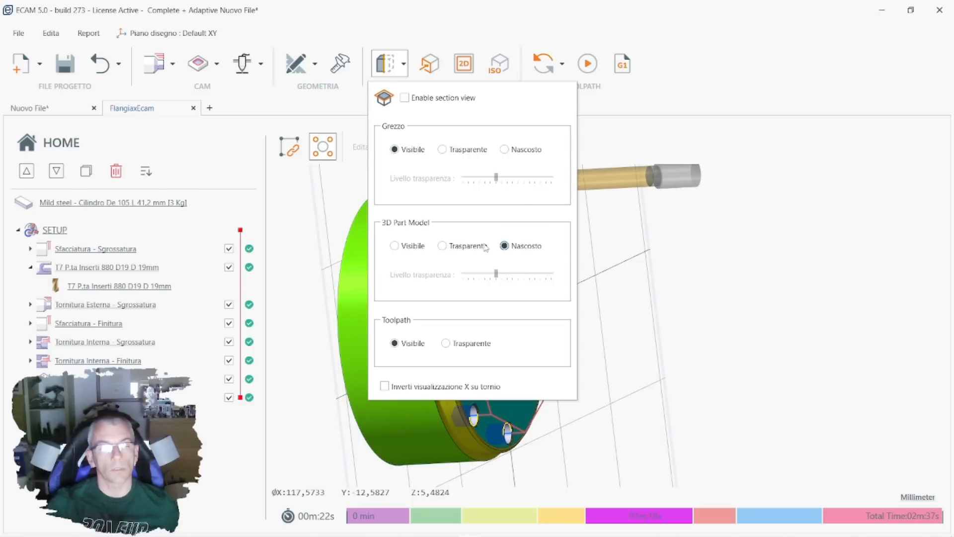
{"action": "left_click", "coordinate": [703, 258]}
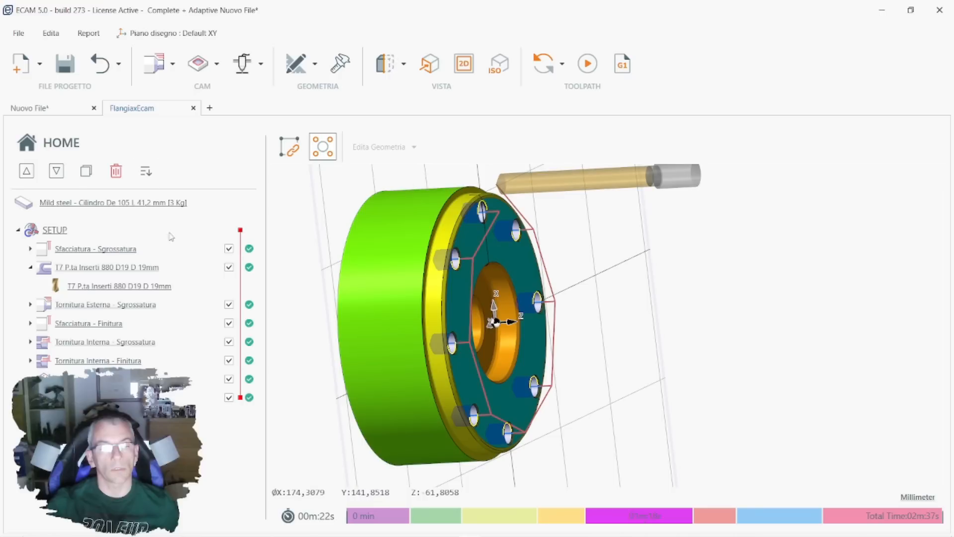
Simulate the full machining sequence from the Sfacciatura - Sgrossatura operation in isometric view, and close the simulation.
{"action": "left_click", "coordinate": [190, 253]}
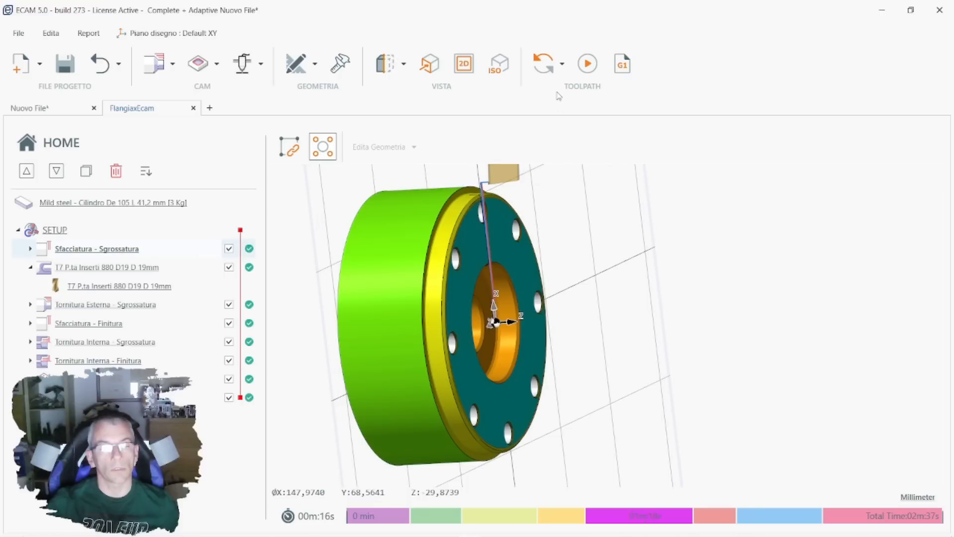
{"action": "left_click", "coordinate": [588, 64]}
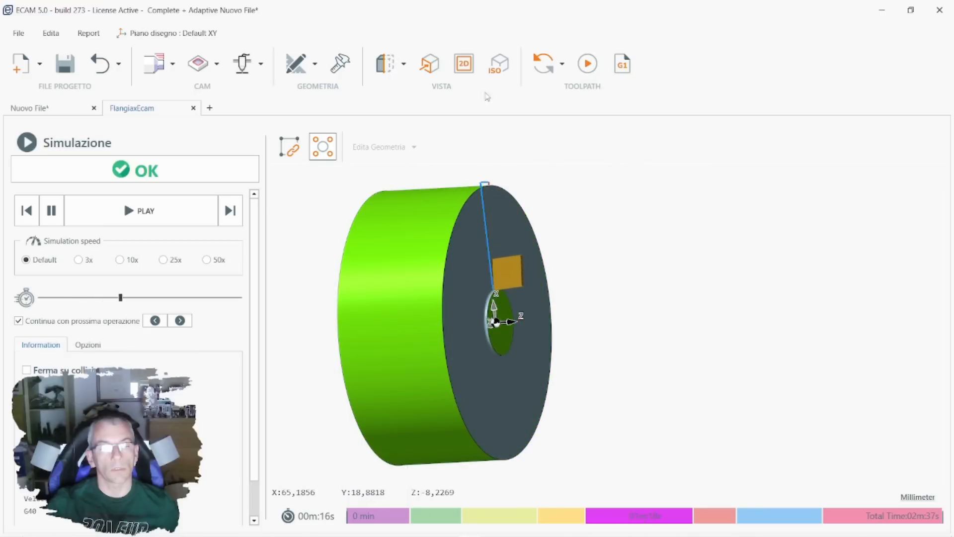
{"action": "left_click", "coordinate": [499, 67]}
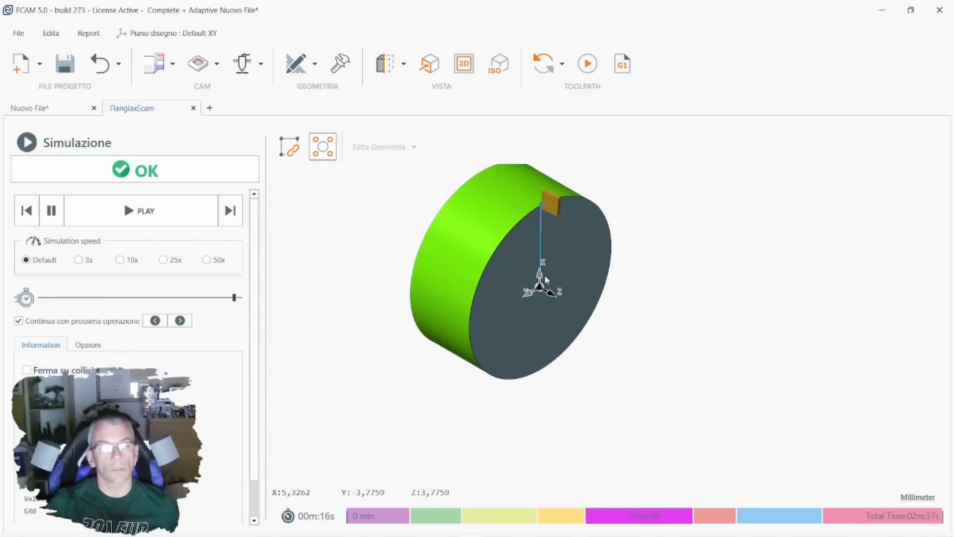
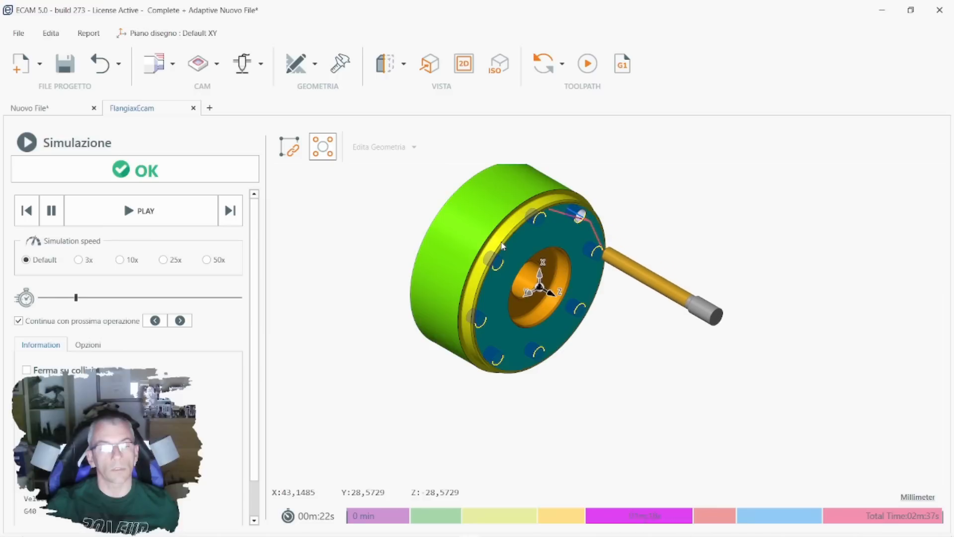
{"action": "scroll", "coordinate": [516, 226], "scroll_direction": "up", "scroll_amount": 3}
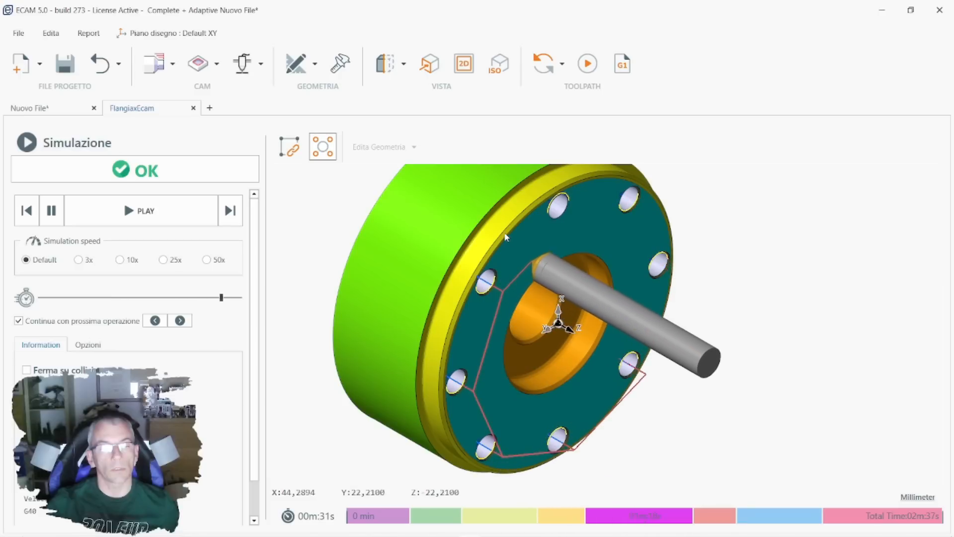
{"action": "left_click", "coordinate": [214, 174]}
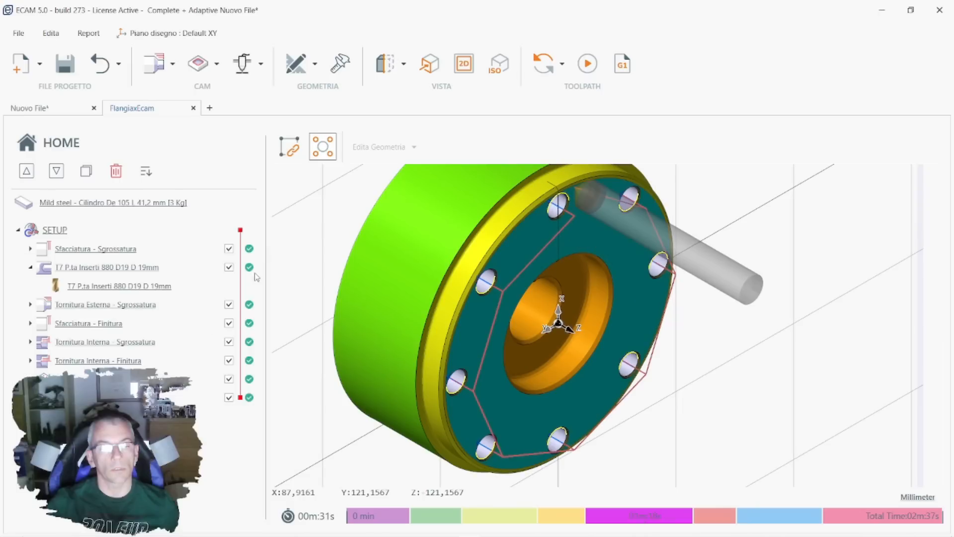
Review the Sfacciatura - Finitura operation and reorder the sequence so Tornitura Interna - Sgrossatura directly precedes Tornitura Esterna - Sgrossatura.
{"action": "left_click", "coordinate": [87, 325]}
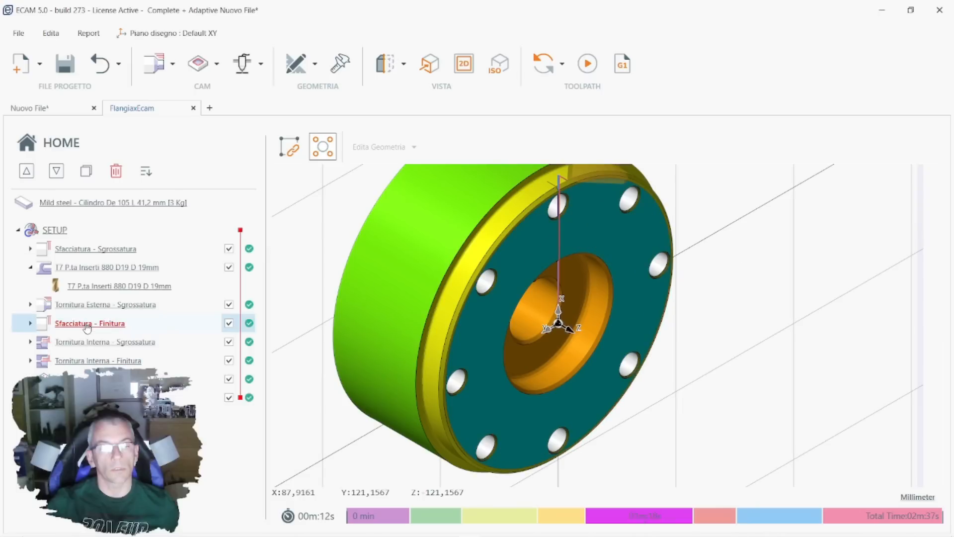
{"action": "left_click", "coordinate": [87, 325]}
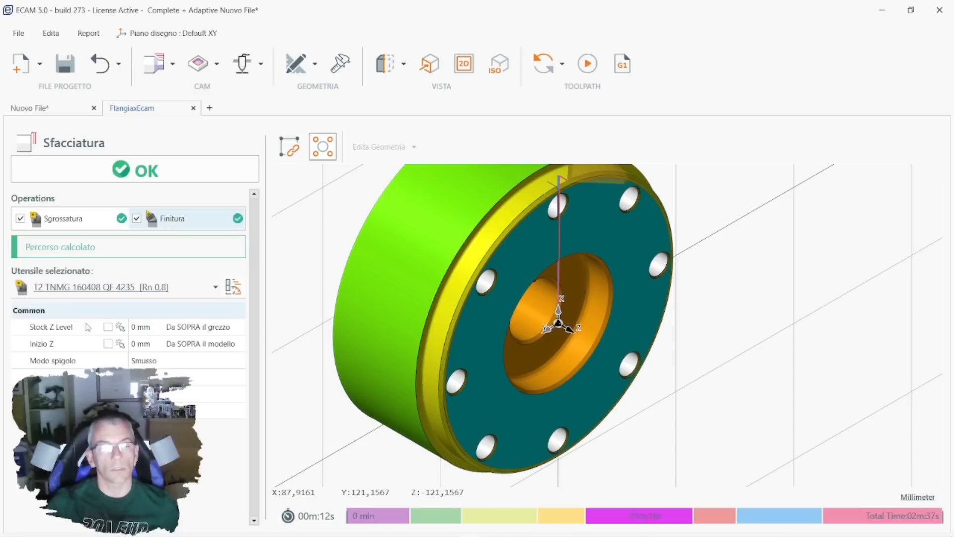
{"action": "left_click", "coordinate": [147, 170]}
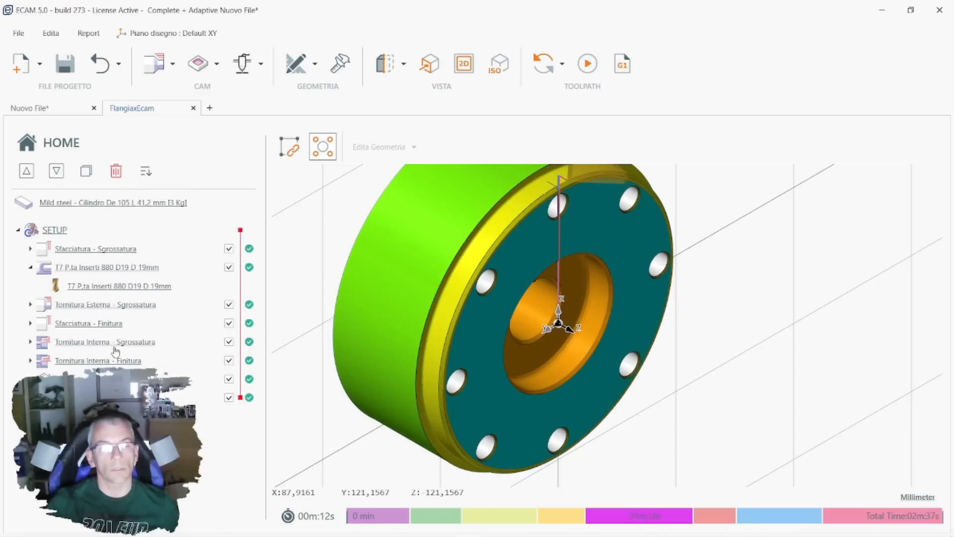
{"action": "left_click_drag", "start_coordinate": [113, 350], "coordinate": [119, 321]}
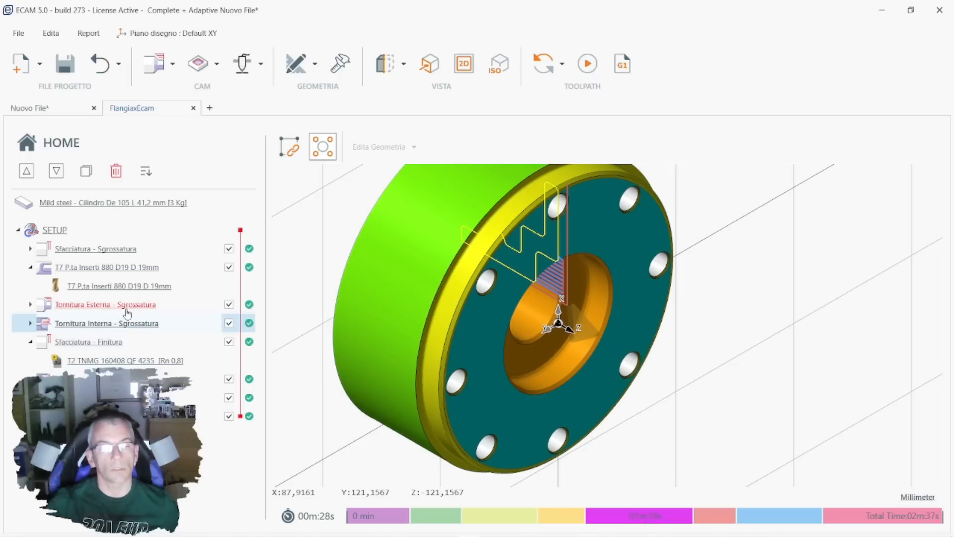
{"action": "left_click_drag", "start_coordinate": [122, 308], "coordinate": [135, 324]}
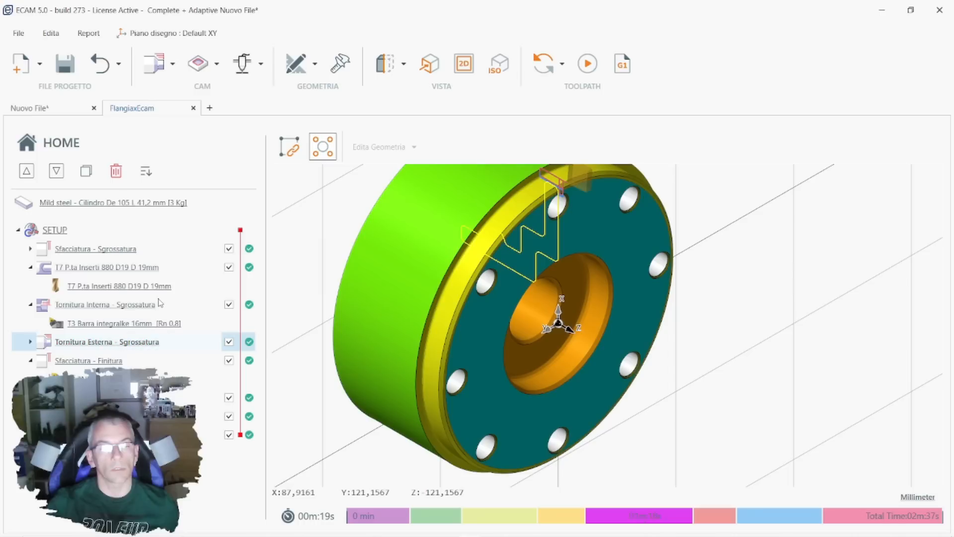
Set the Foratura Centrale 19 mm drill's Modo Foratura to Diretto, apply the tool and confirm the operation.
{"action": "double_click", "coordinate": [101, 268]}
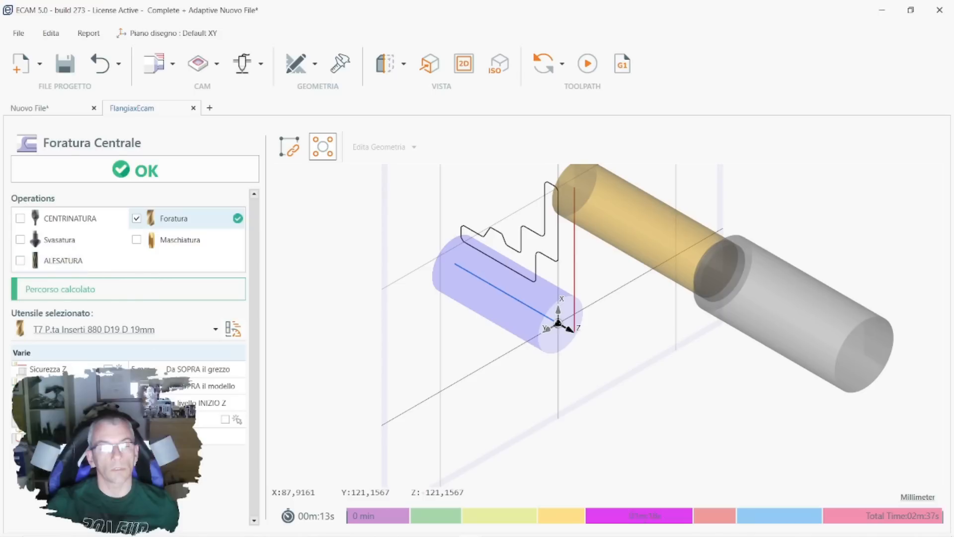
{"action": "left_click", "coordinate": [233, 329]}
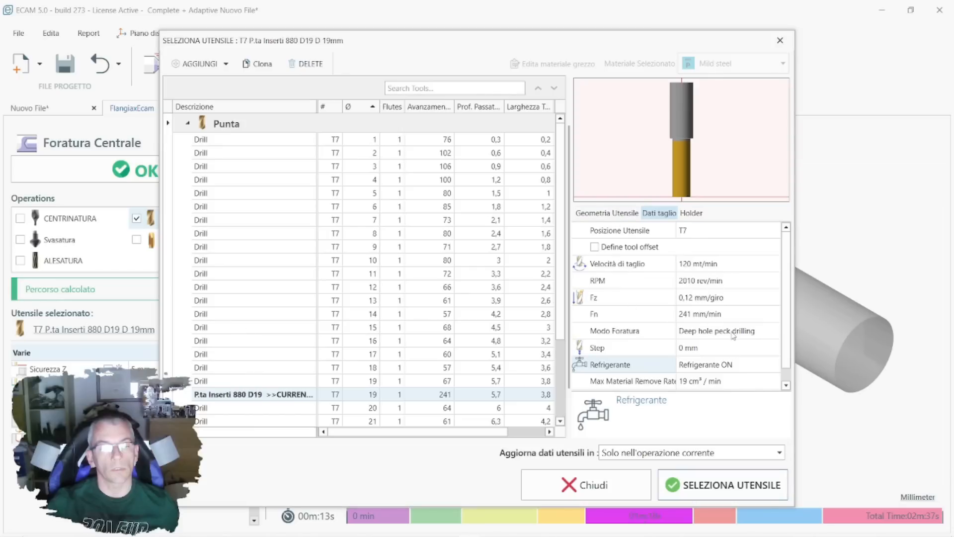
{"action": "left_click", "coordinate": [698, 332]}
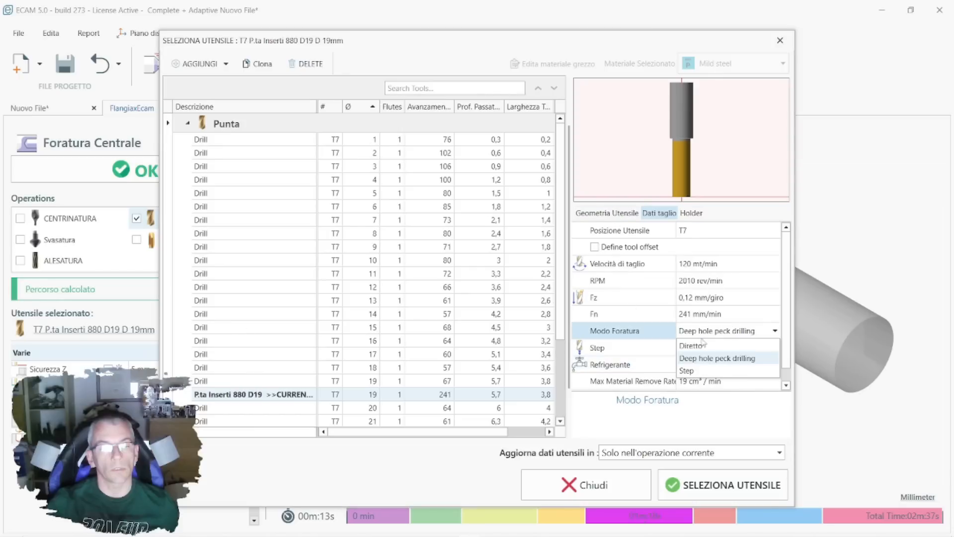
{"action": "left_click", "coordinate": [691, 345]}
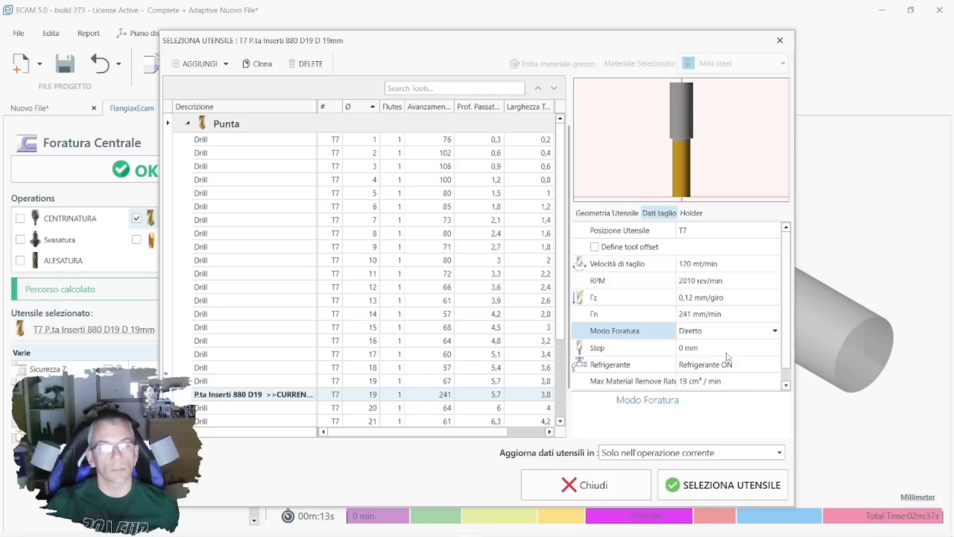
{"action": "left_click", "coordinate": [744, 489]}
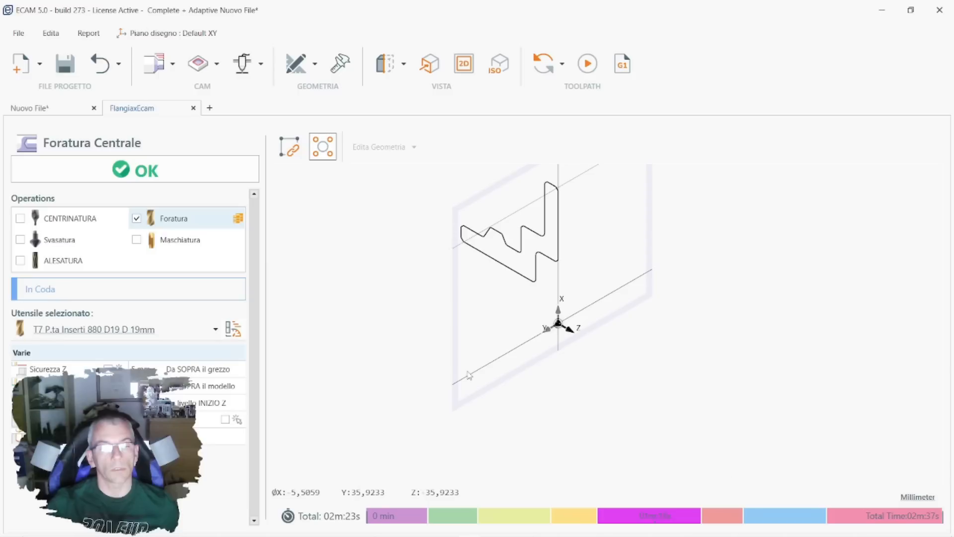
{"action": "key", "text": "Return"}
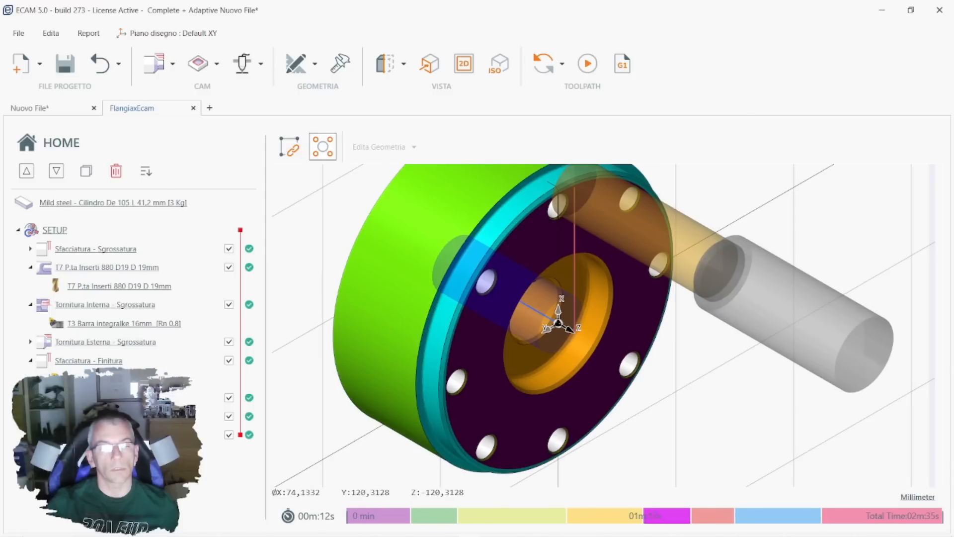
Set the bolt-hole 8 mm drill's Modo Foratura to Diretto, apply the tool and confirm the Foratura operation.
{"action": "left_click", "coordinate": [99, 416]}
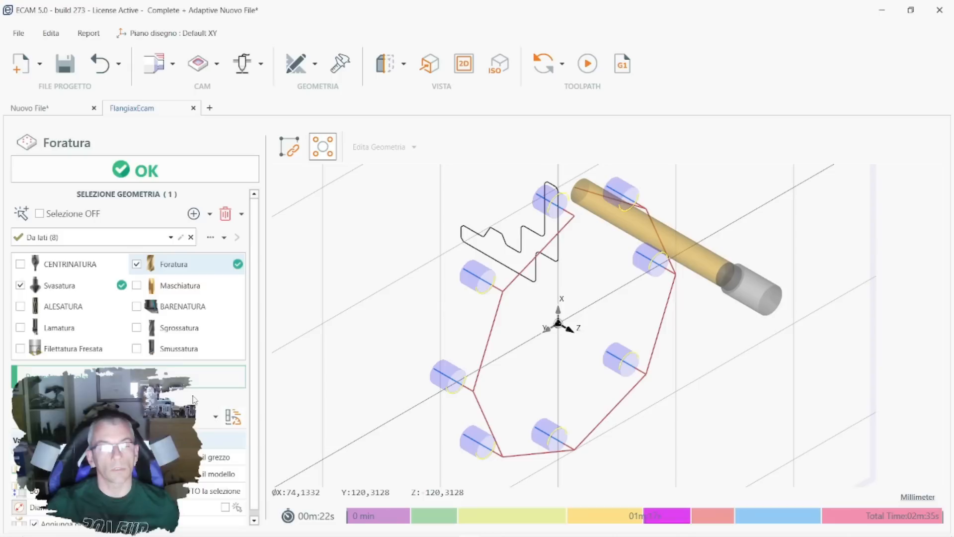
{"action": "left_click", "coordinate": [233, 417]}
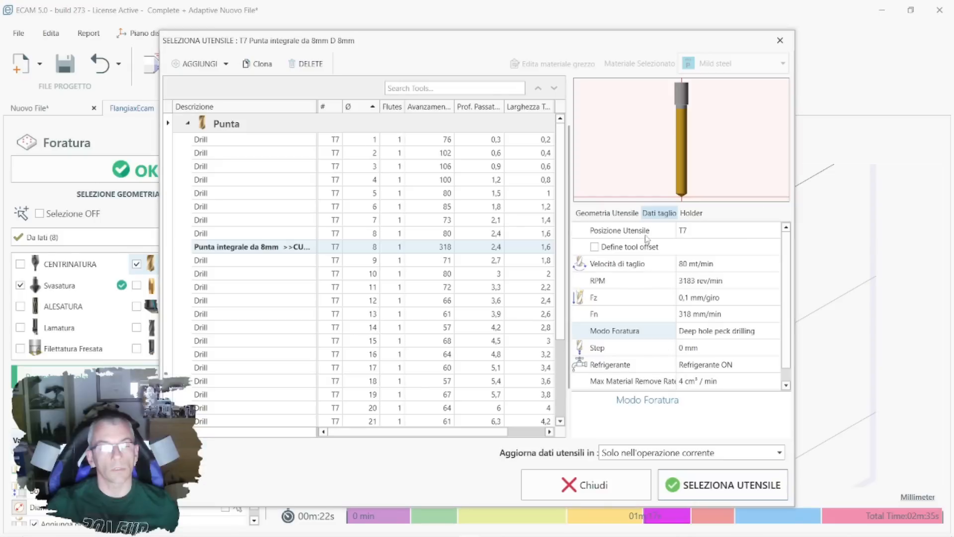
{"action": "left_click", "coordinate": [717, 335]}
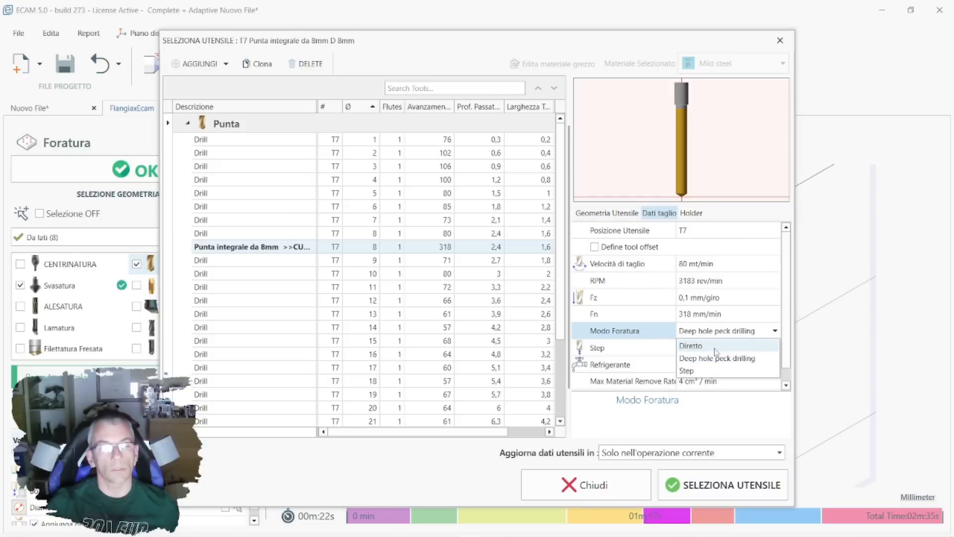
{"action": "left_click", "coordinate": [718, 344]}
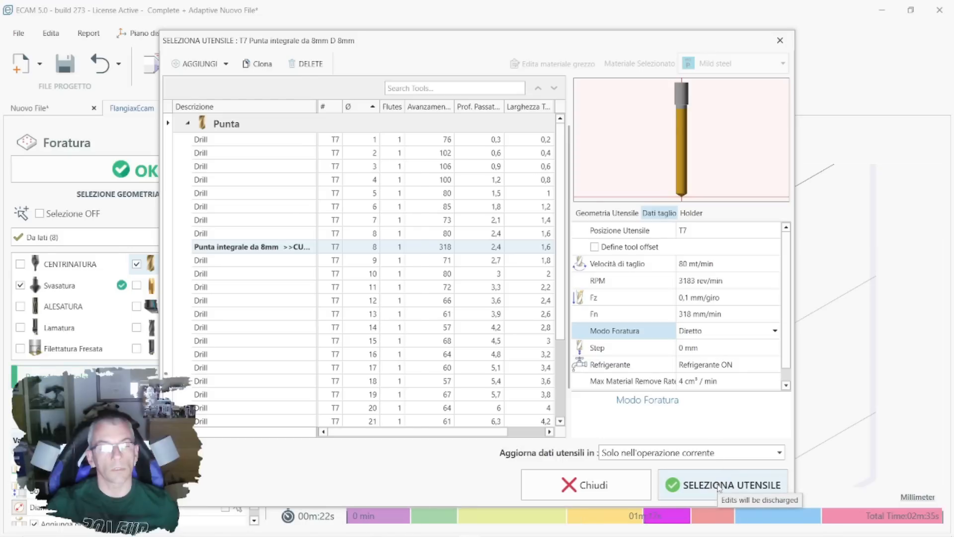
{"action": "left_click", "coordinate": [718, 486]}
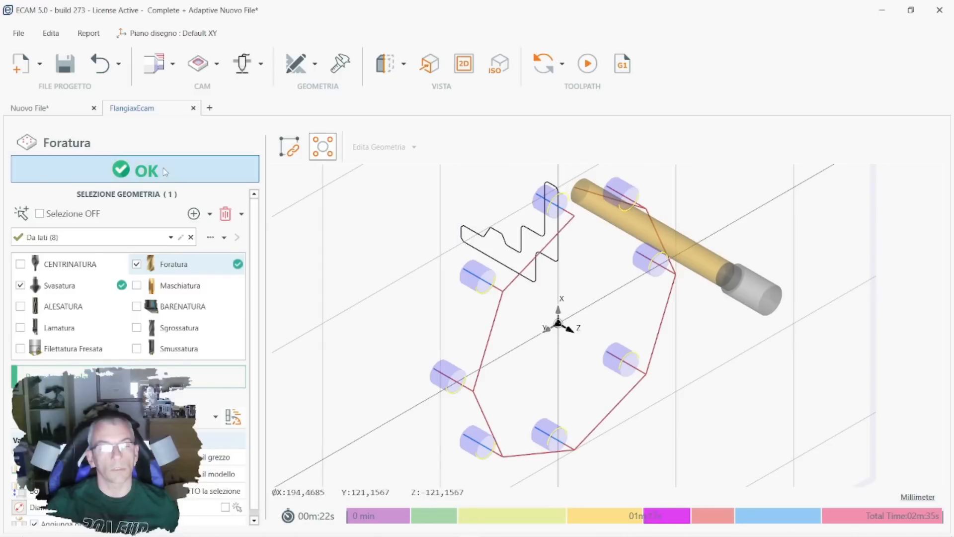
{"action": "left_click", "coordinate": [166, 171]}
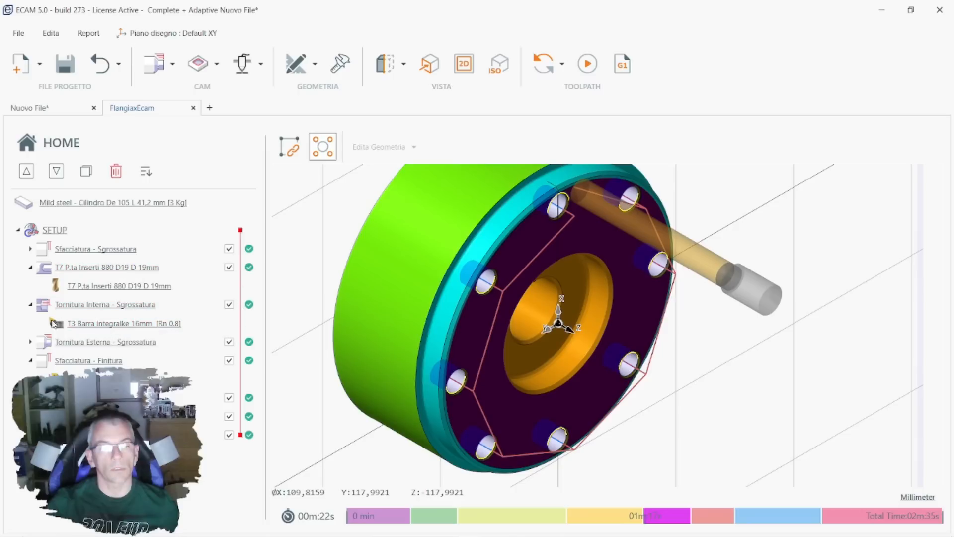
Collapse the expanded internal roughing, central drilling and facing finish operations in the SETUP tree.
{"action": "left_click", "coordinate": [31, 305]}
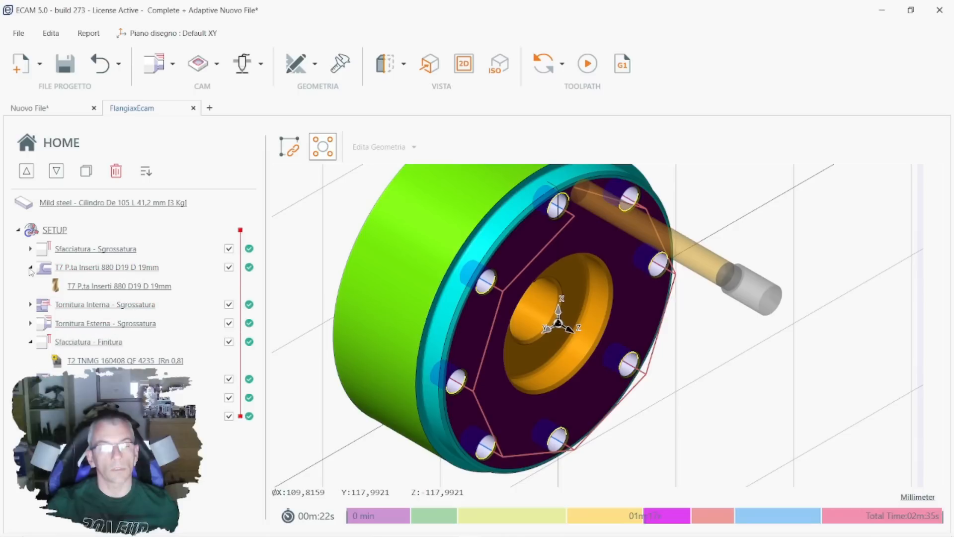
{"action": "left_click", "coordinate": [30, 268]}
{"action": "left_click", "coordinate": [30, 324]}
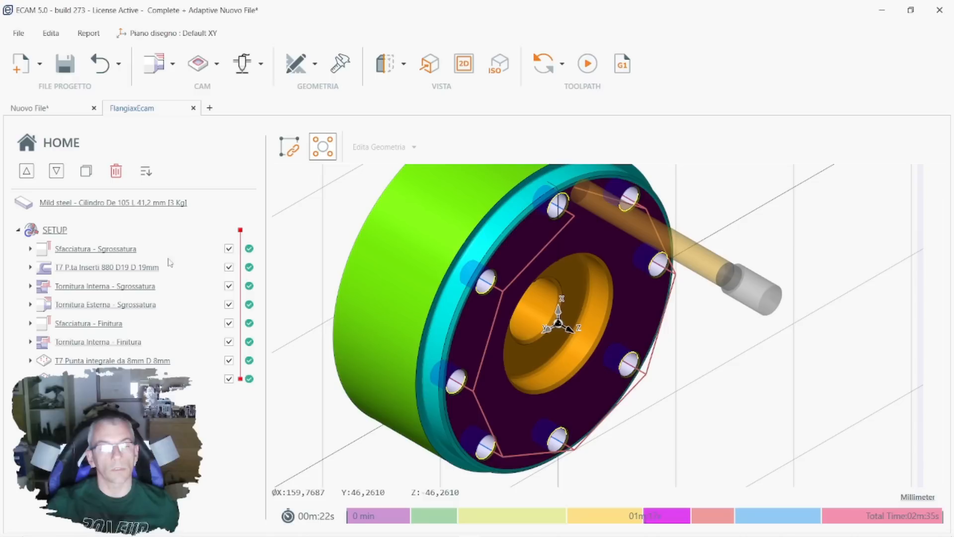
Simulate the reordered machining sequence from Sfacciatura - Sgrossatura at 3x speed.
{"action": "left_click", "coordinate": [186, 300]}
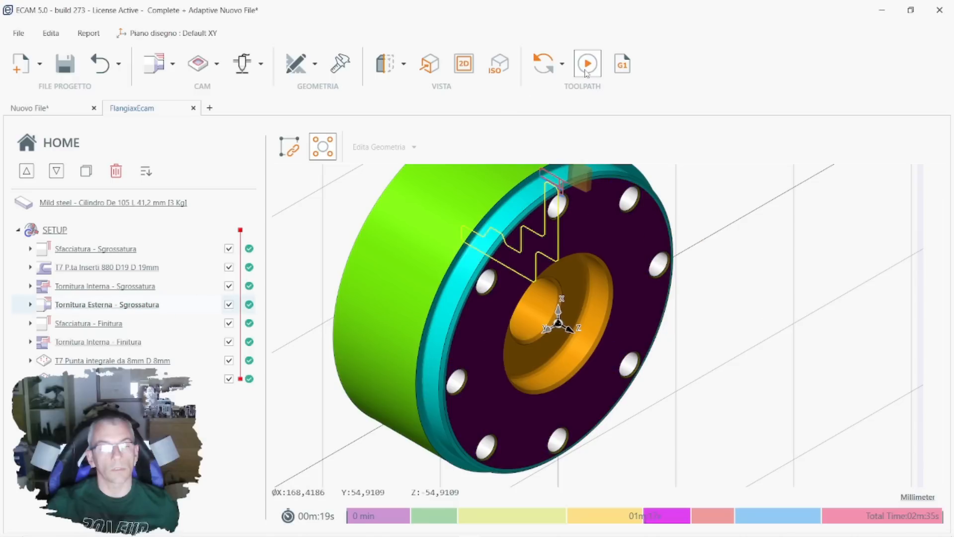
{"action": "left_click", "coordinate": [171, 250]}
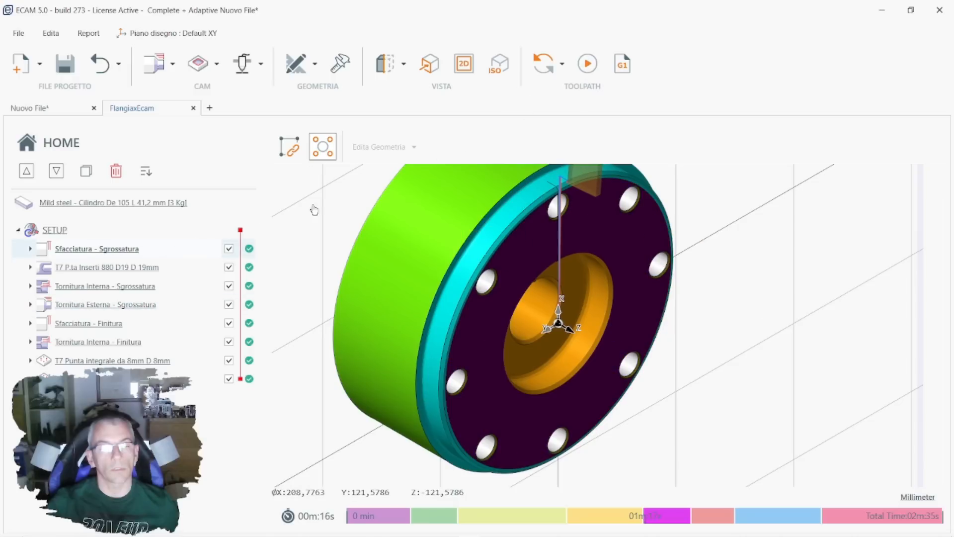
{"action": "left_click", "coordinate": [590, 67]}
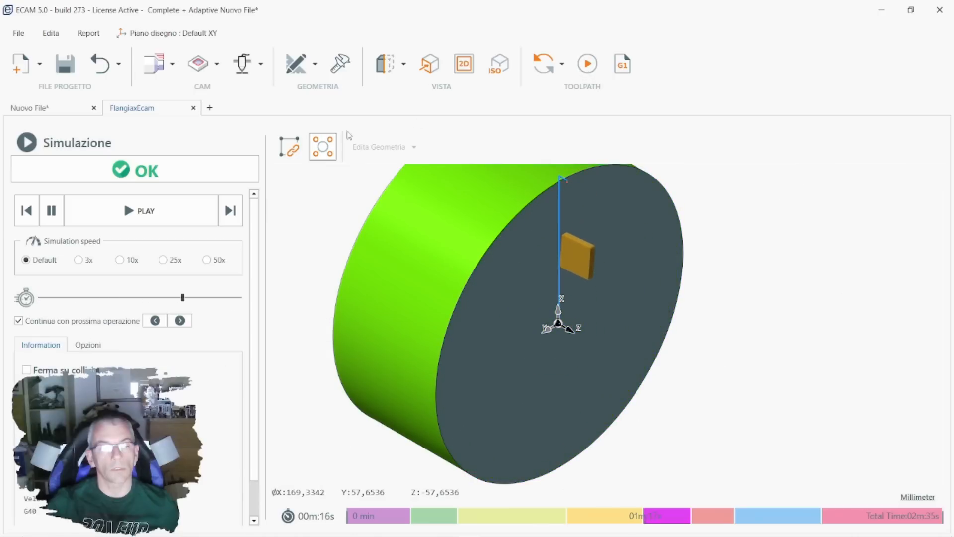
{"action": "left_click", "coordinate": [86, 260]}
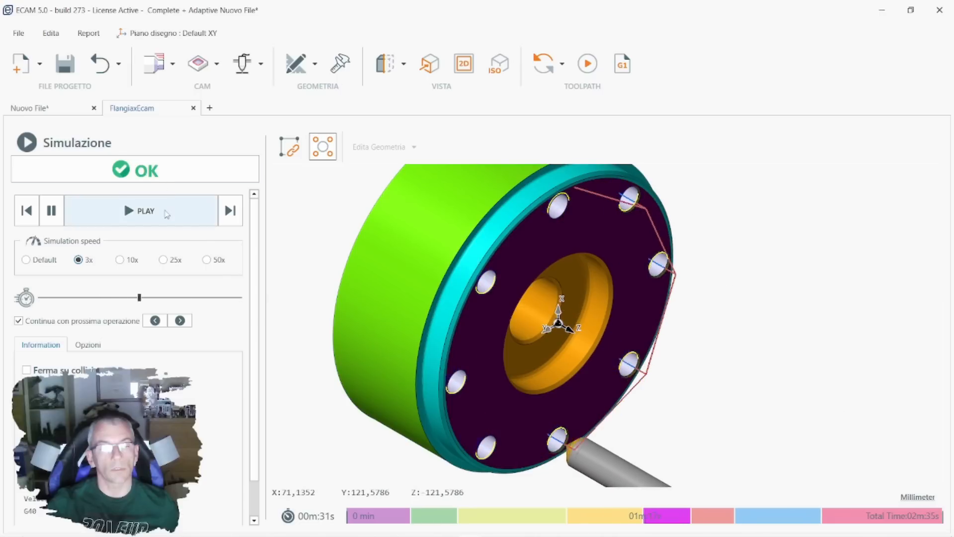
{"action": "left_click", "coordinate": [171, 178]}
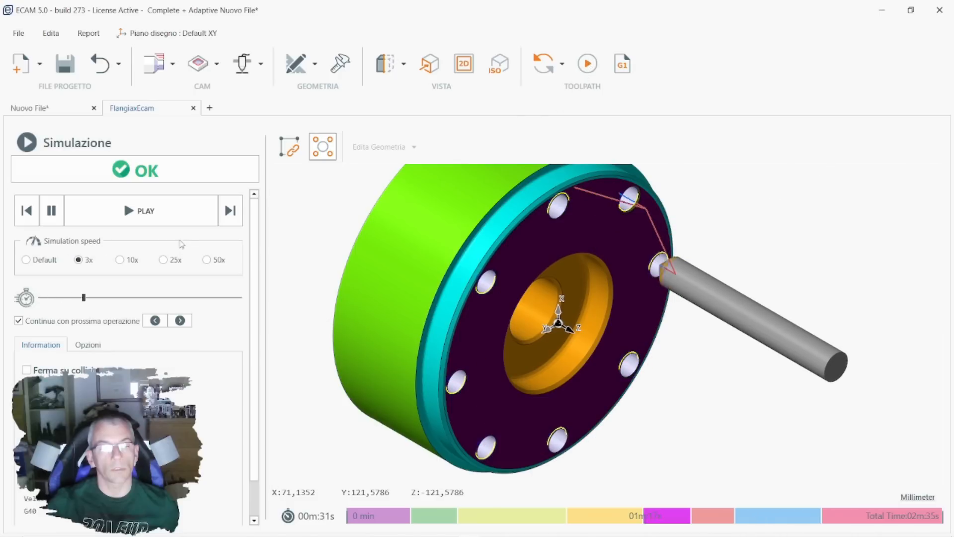
Exit the simulation and run it again from the Sfacciatura - Sgrossatura operation.
{"action": "left_click", "coordinate": [155, 174]}
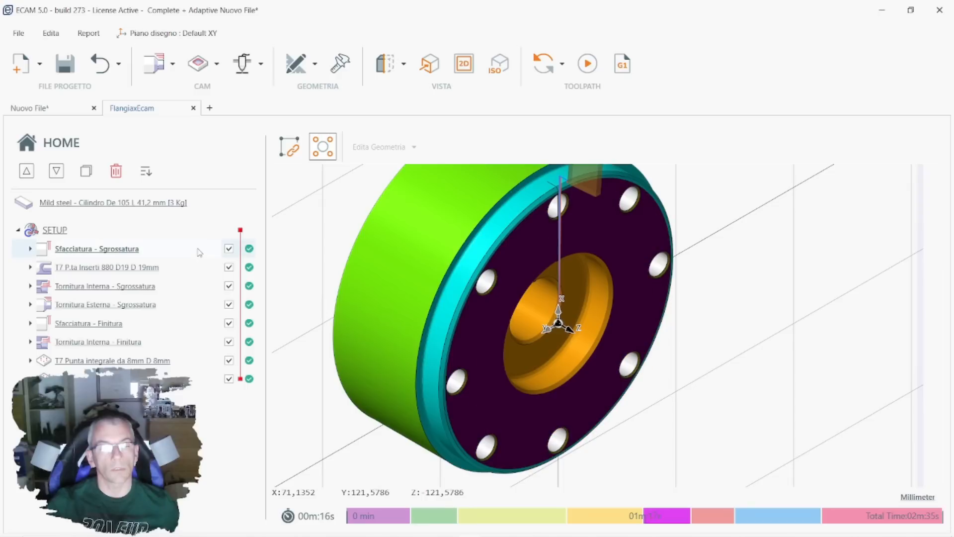
{"action": "left_click", "coordinate": [587, 70]}
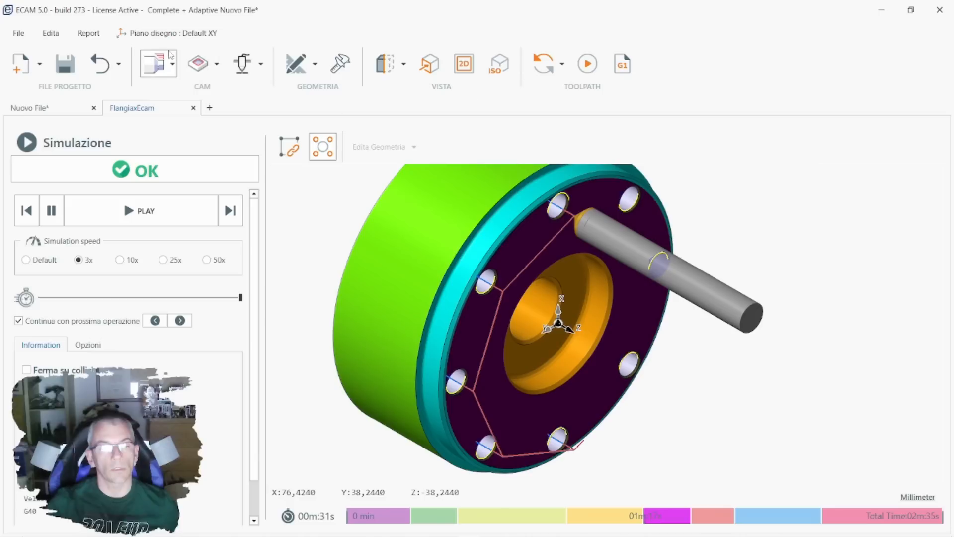
Open the Setup Sheet report, review its operation summary, dismiss the browser notification and close the report.
{"action": "left_click", "coordinate": [100, 37]}
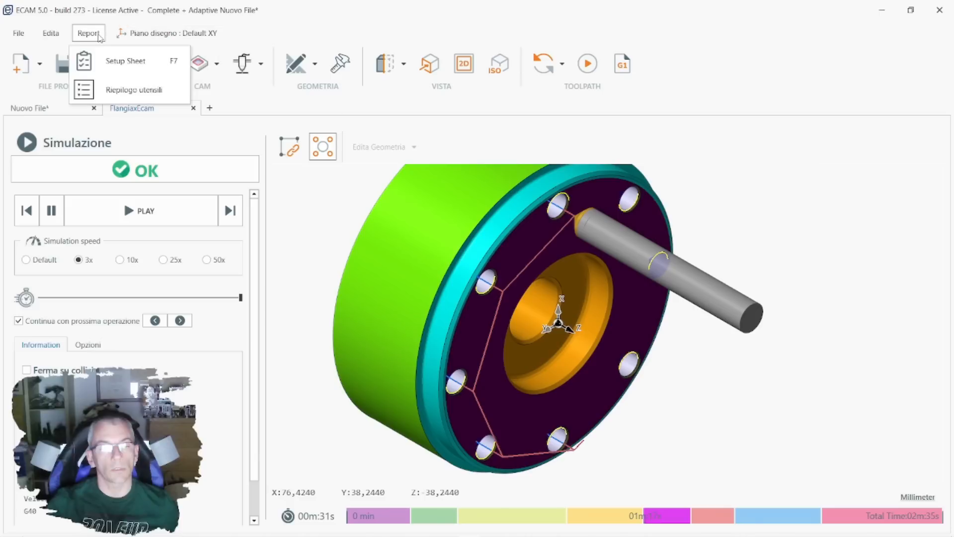
{"action": "left_click", "coordinate": [120, 65]}
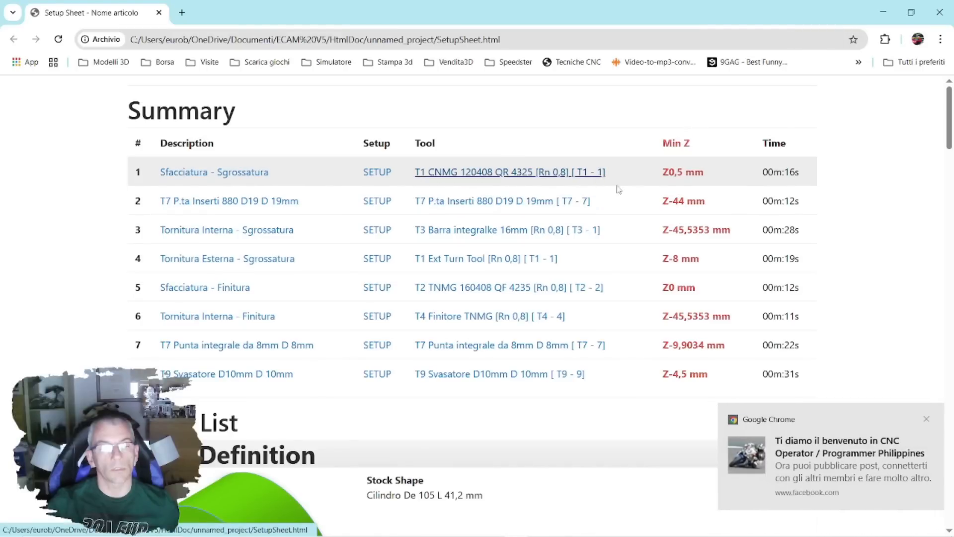
{"action": "left_click", "coordinate": [927, 421]}
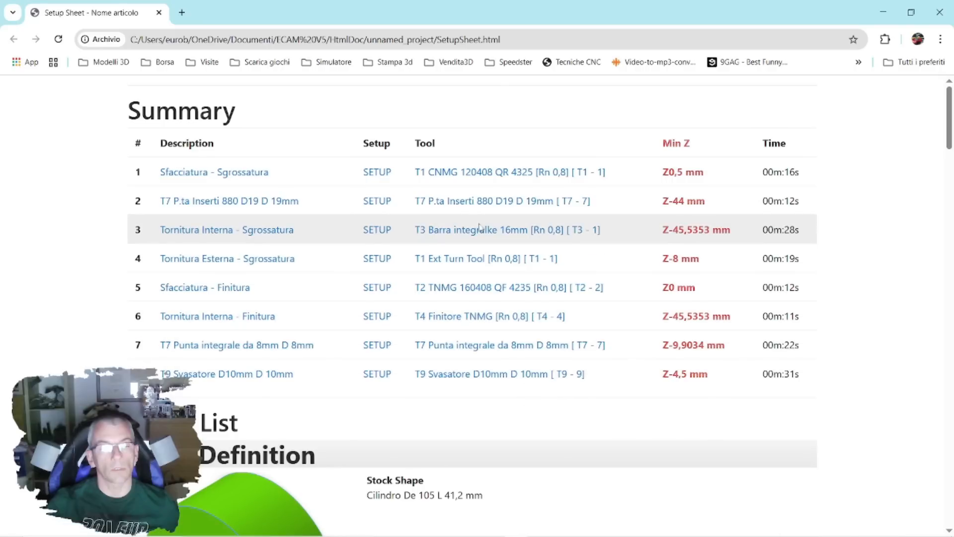
{"action": "left_click", "coordinate": [939, 12]}
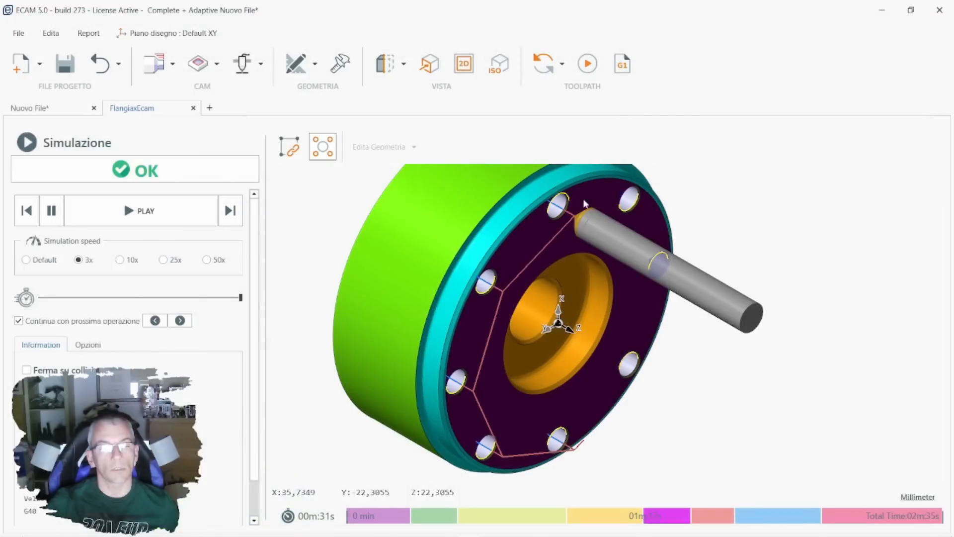
Open the Riepilogo utensili, review the tools used with their cutting data, and save and close the list.
{"action": "left_click", "coordinate": [97, 34]}
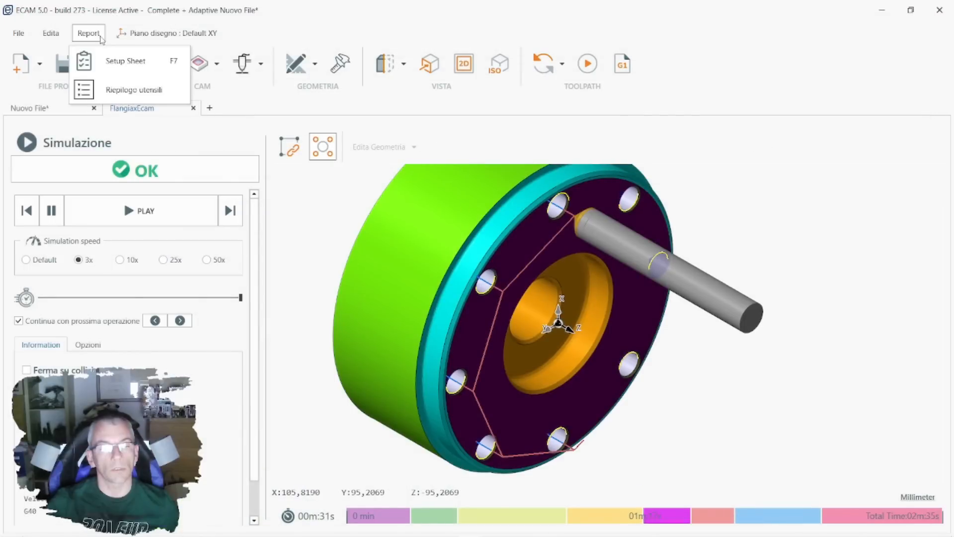
{"action": "left_click", "coordinate": [123, 93]}
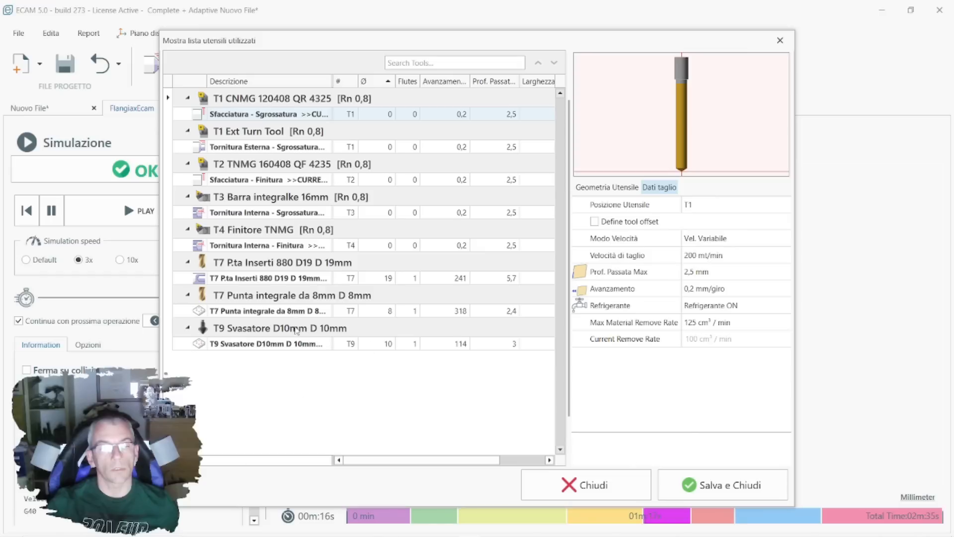
{"action": "left_click", "coordinate": [739, 494]}
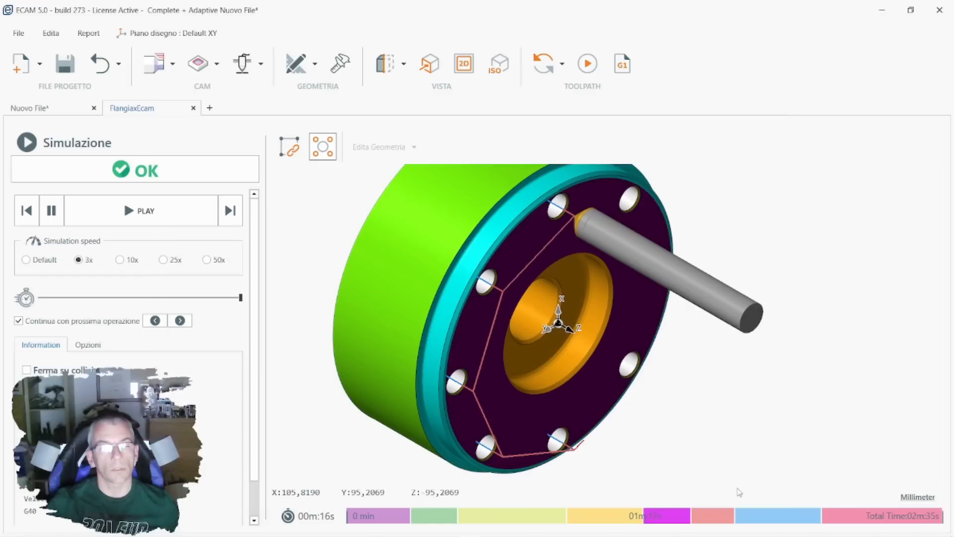
Generate the G-code file no_name.nc for the GENERIC Lathe with Live Tool mm machine.
{"action": "left_click", "coordinate": [624, 66]}
{"action": "left_click", "coordinate": [608, 323]}
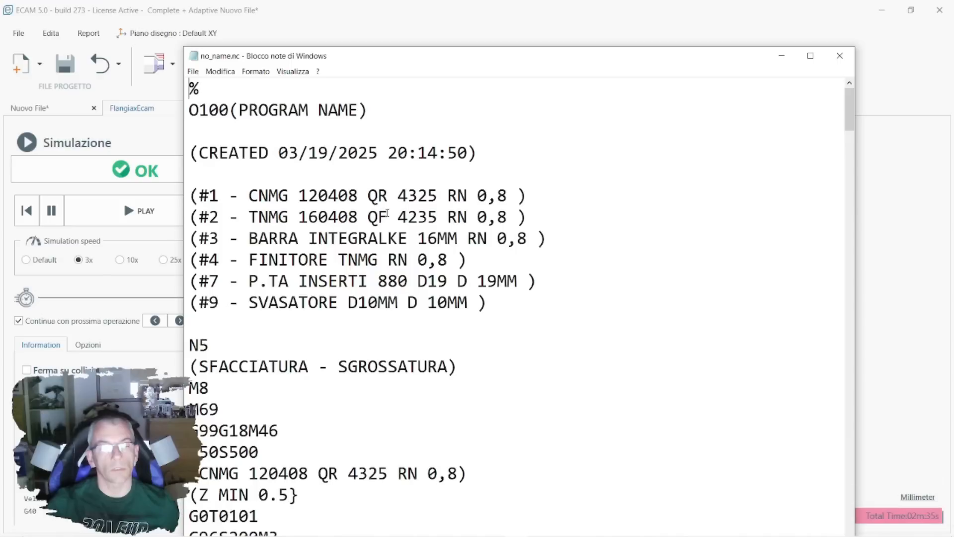
Examine the generated G-code's tool list, facing, central drilling and internal roughing blocks, including the M1 stop, and close the file.
{"action": "scroll", "coordinate": [387, 214], "scroll_direction": "down", "scroll_amount": 1}
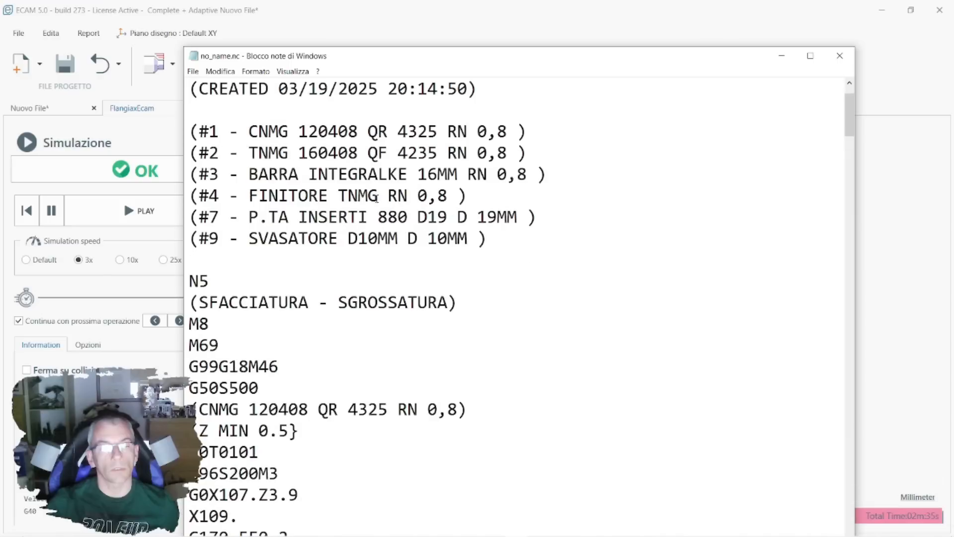
{"action": "scroll", "coordinate": [392, 208], "scroll_direction": "down", "scroll_amount": 1}
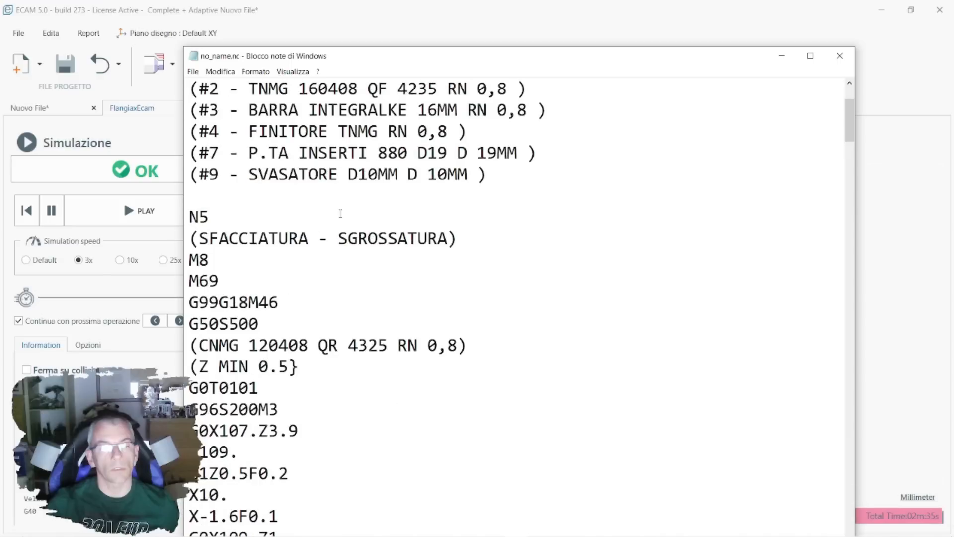
{"action": "scroll", "coordinate": [341, 214], "scroll_direction": "up", "scroll_amount": 1}
{"action": "scroll", "coordinate": [266, 354], "scroll_direction": "down", "scroll_amount": 1}
{"action": "scroll", "coordinate": [267, 354], "scroll_direction": "down", "scroll_amount": 1}
{"action": "scroll", "coordinate": [234, 324], "scroll_direction": "down", "scroll_amount": 2}
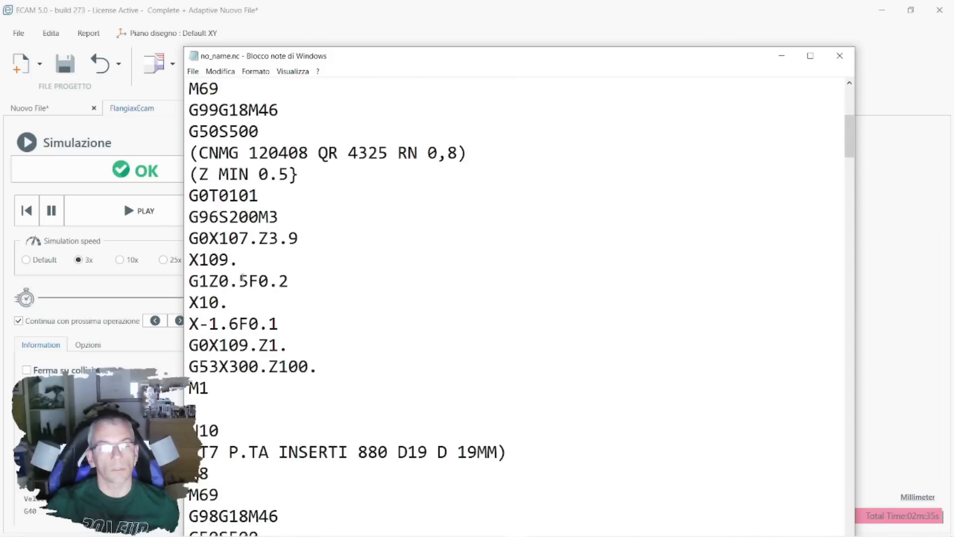
{"action": "left_click_drag", "start_coordinate": [210, 388], "coordinate": [189, 388]}
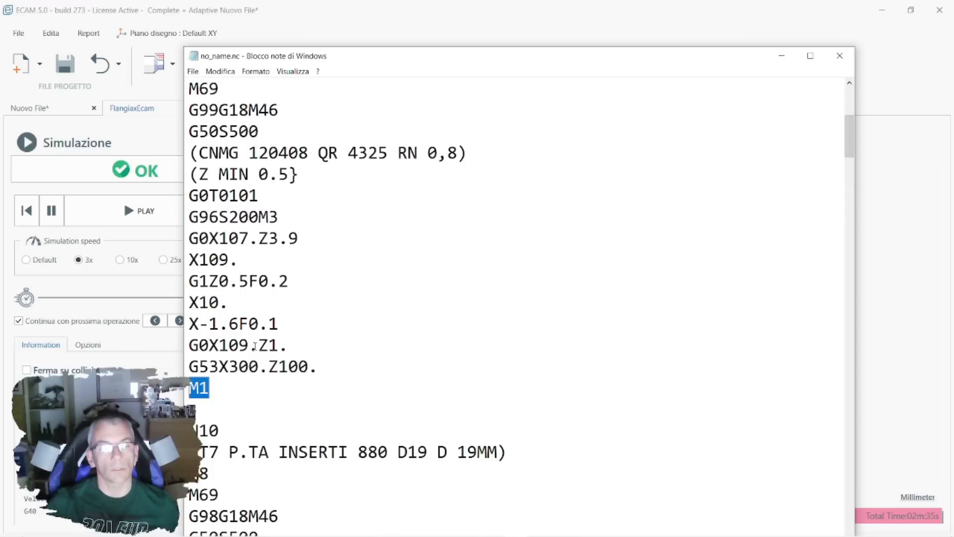
{"action": "scroll", "coordinate": [356, 318], "scroll_direction": "down", "scroll_amount": 2}
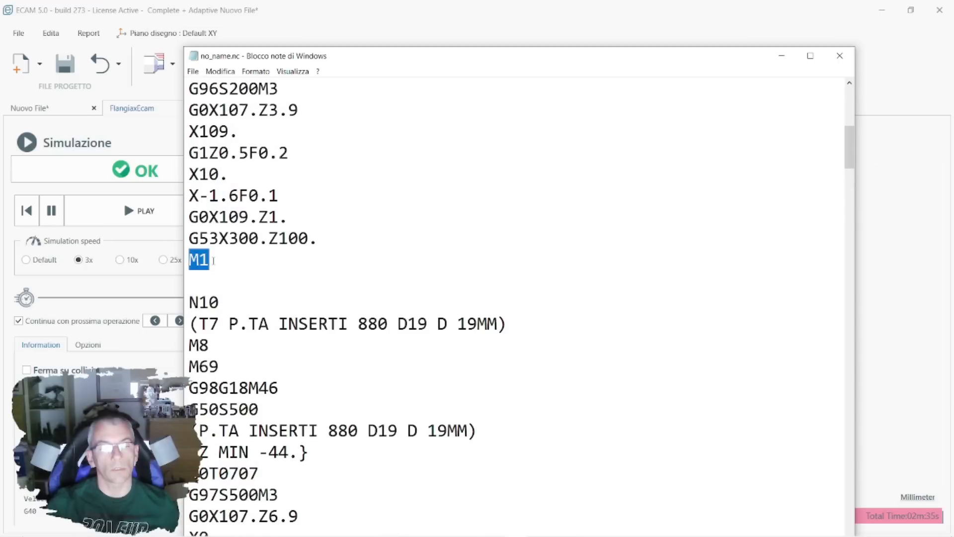
{"action": "scroll", "coordinate": [270, 289], "scroll_direction": "down", "scroll_amount": 5}
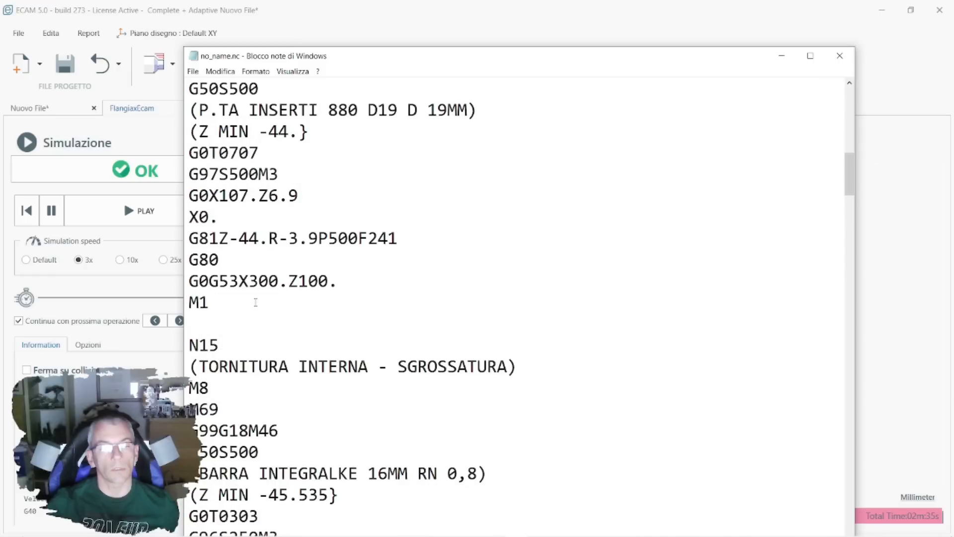
{"action": "scroll", "coordinate": [258, 336], "scroll_direction": "down", "scroll_amount": 1}
{"action": "scroll", "coordinate": [276, 333], "scroll_direction": "down", "scroll_amount": 1}
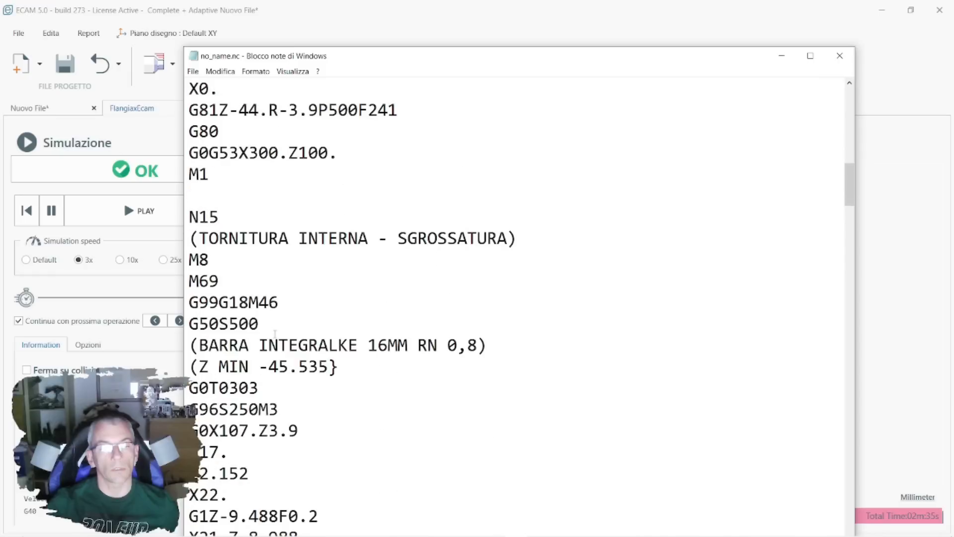
{"action": "scroll", "coordinate": [251, 305], "scroll_direction": "down", "scroll_amount": 2}
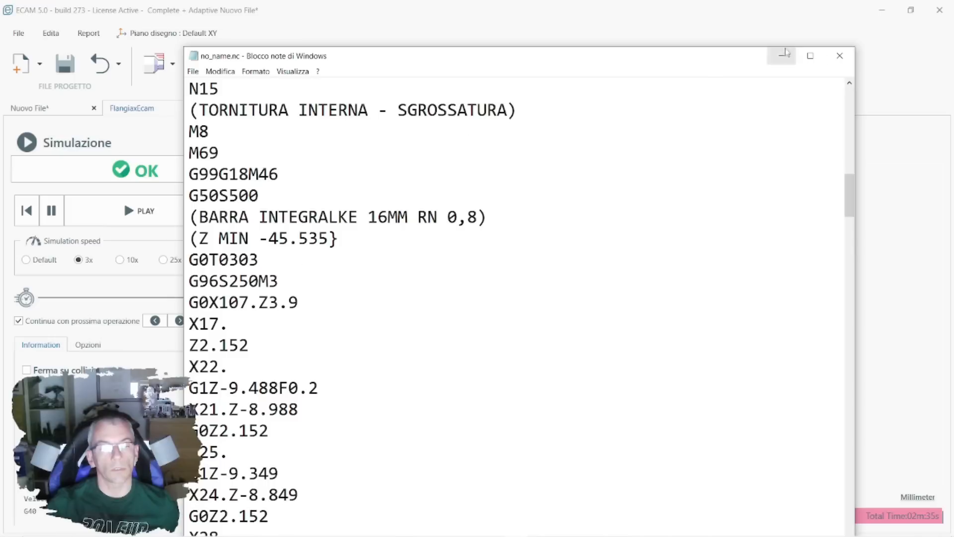
{"action": "left_click", "coordinate": [838, 55]}
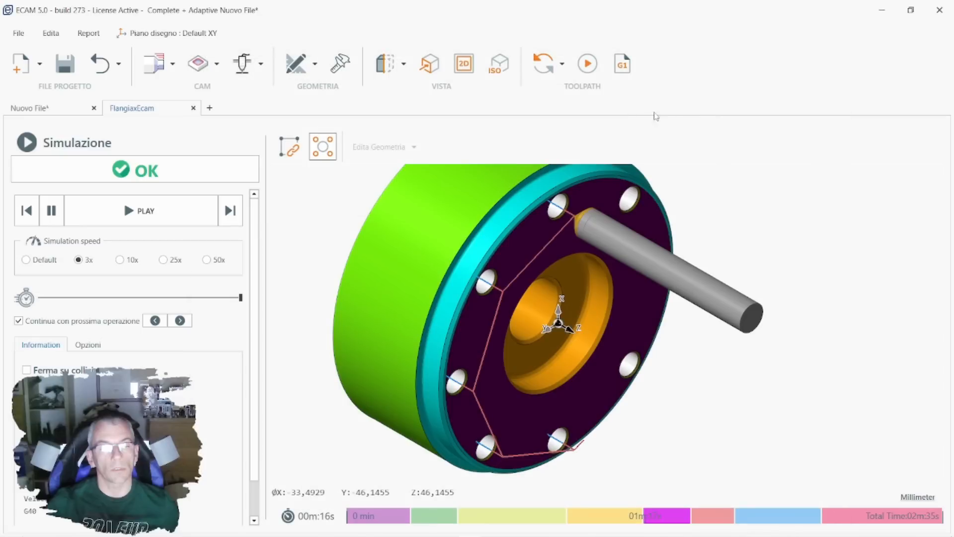
Inspect the Post Processor and Proprietà Macchina settings of the GENERIC Lathe with Live Tool mm, then close the code generation dialog.
{"action": "left_click", "coordinate": [621, 69]}
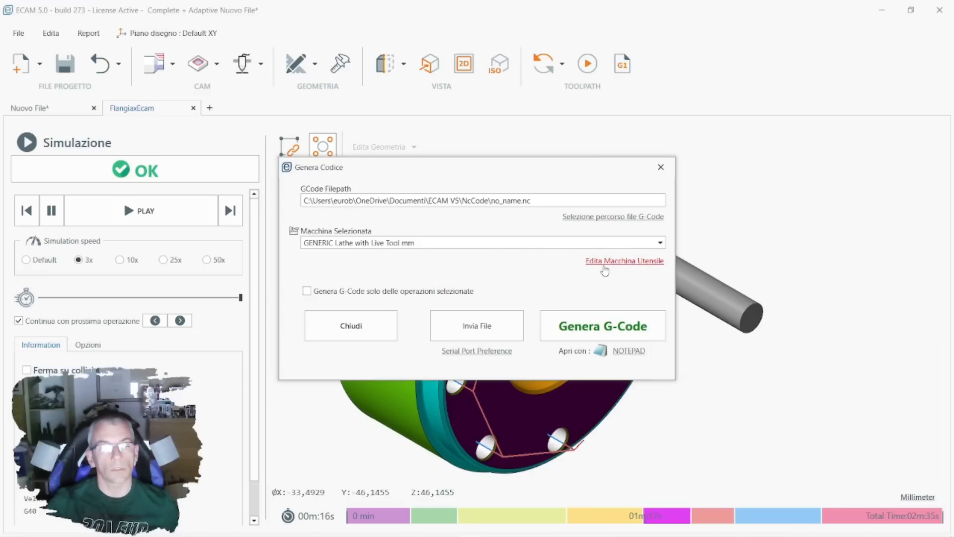
{"action": "left_click", "coordinate": [618, 260]}
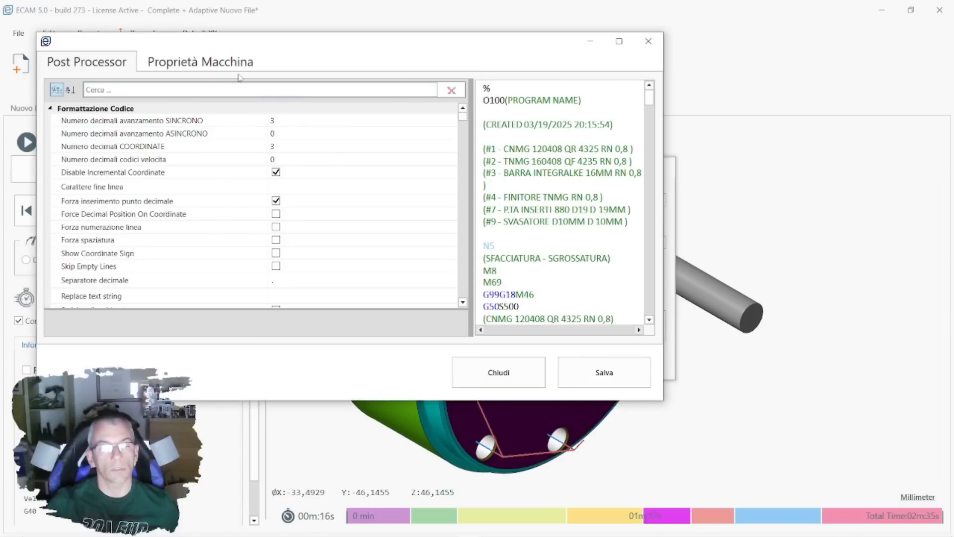
{"action": "left_click", "coordinate": [233, 64]}
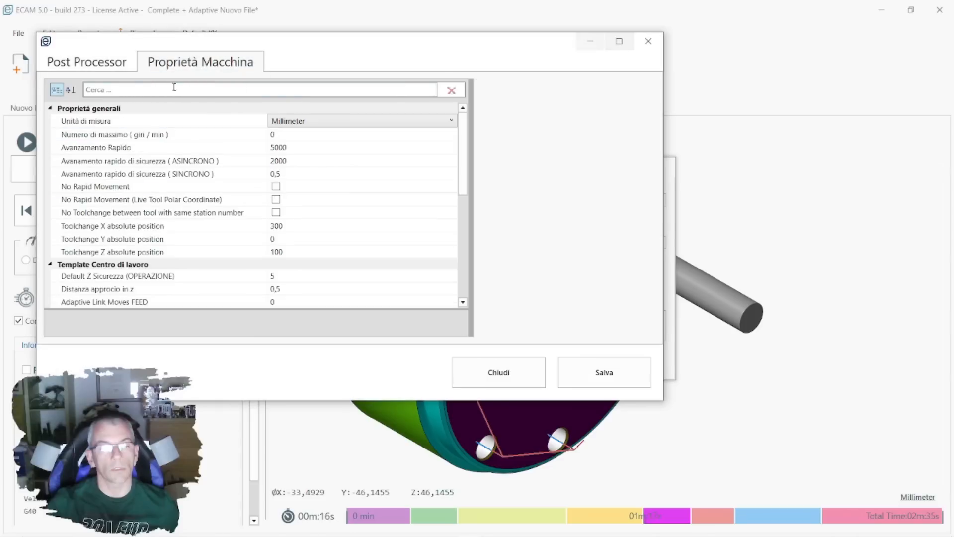
{"action": "left_click", "coordinate": [648, 41]}
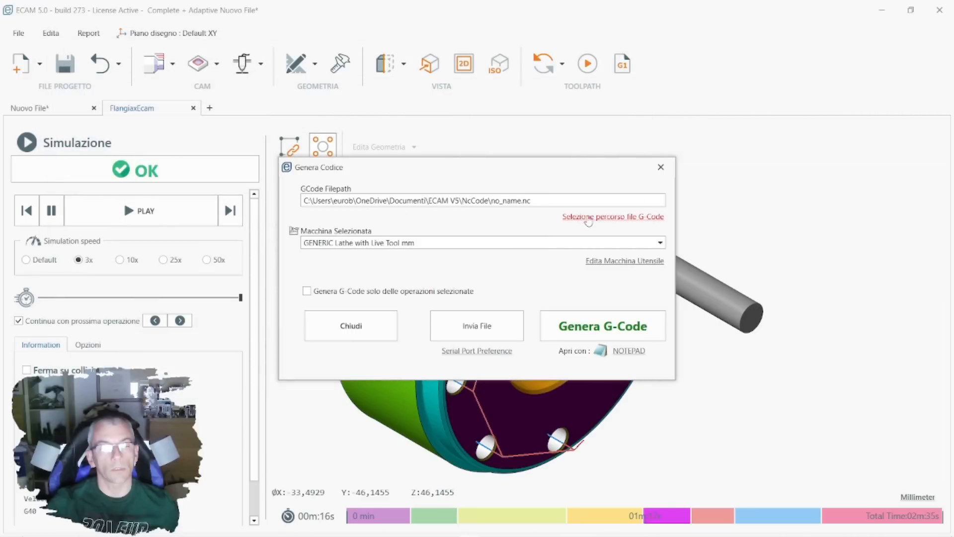
{"action": "left_click", "coordinate": [661, 167]}
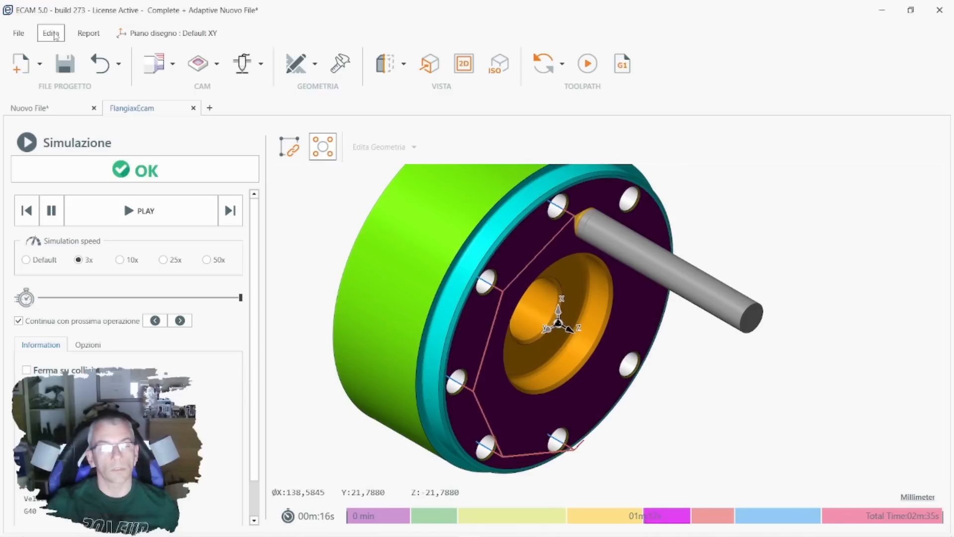
Open the Directory Macchine folder, look over the machine definition XML files and close it.
{"action": "left_click", "coordinate": [51, 33]}
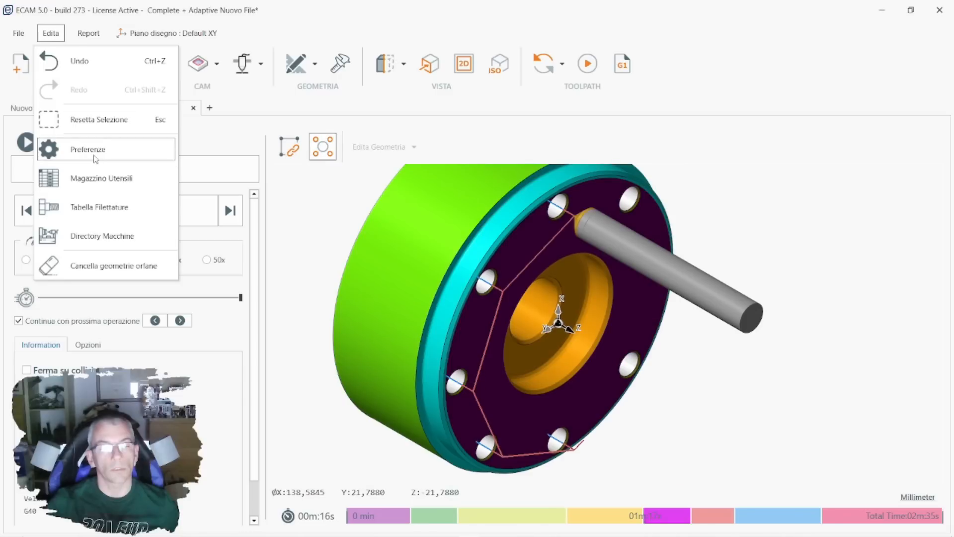
{"action": "left_click", "coordinate": [111, 237]}
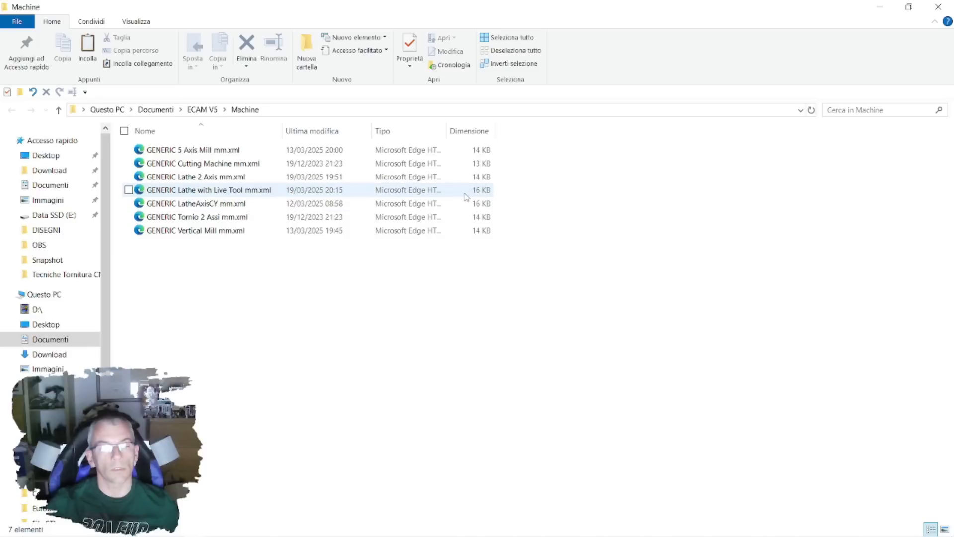
{"action": "left_click", "coordinate": [938, 6]}
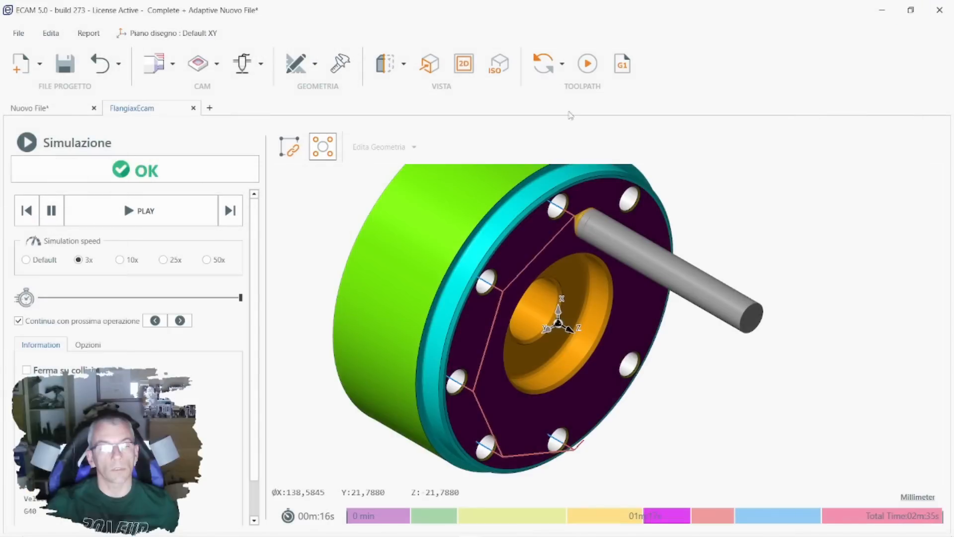
{"action": "left_click", "coordinate": [49, 34]}
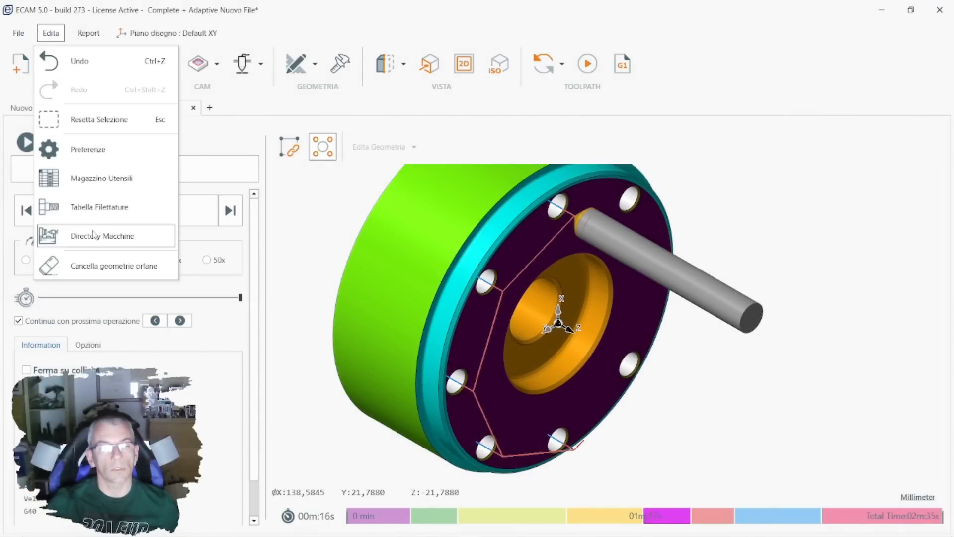
{"action": "left_click", "coordinate": [247, 36]}
{"action": "left_click", "coordinate": [209, 33]}
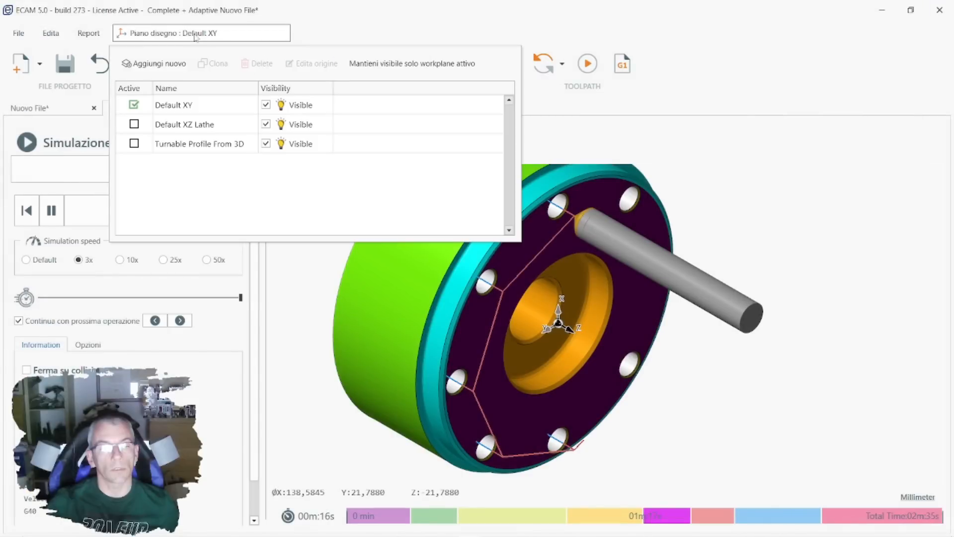
Examine the GENERIC Lathe with Live Tool mm post processor's program start, operation start and Fine Programma templates alongside the G-code preview.
{"action": "left_click", "coordinate": [621, 67]}
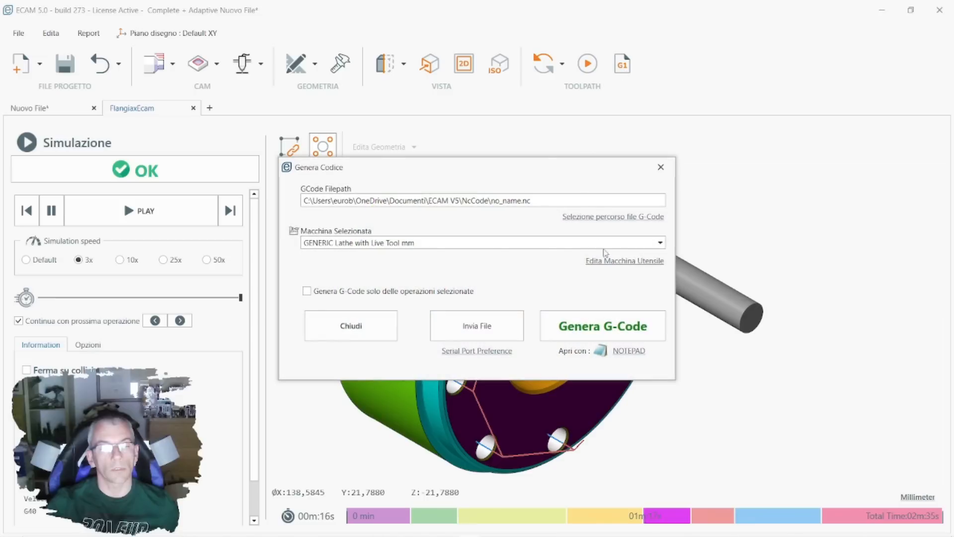
{"action": "left_click", "coordinate": [596, 261]}
{"action": "scroll", "coordinate": [411, 231], "scroll_direction": "down", "scroll_amount": 10}
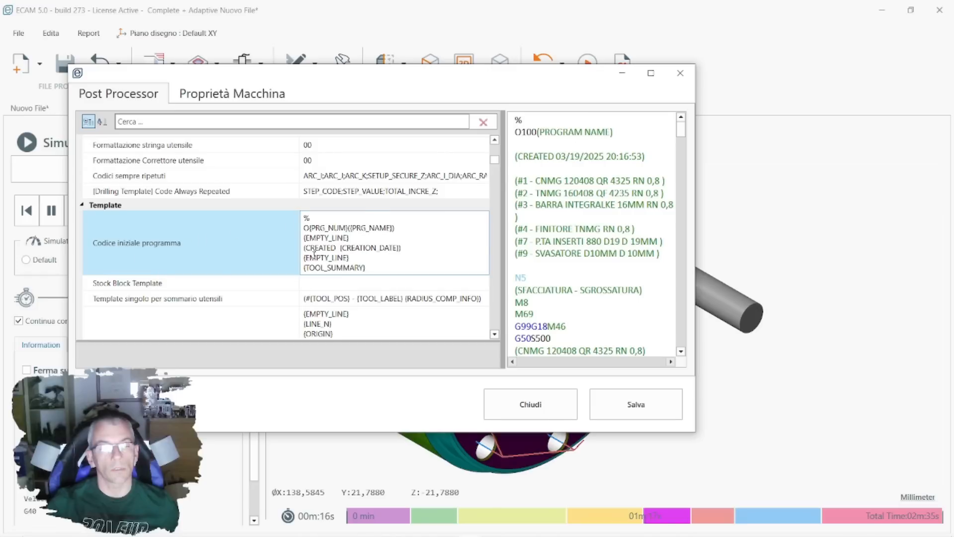
{"action": "scroll", "coordinate": [315, 255], "scroll_direction": "down", "scroll_amount": 3}
{"action": "scroll", "coordinate": [318, 254], "scroll_direction": "down", "scroll_amount": 1}
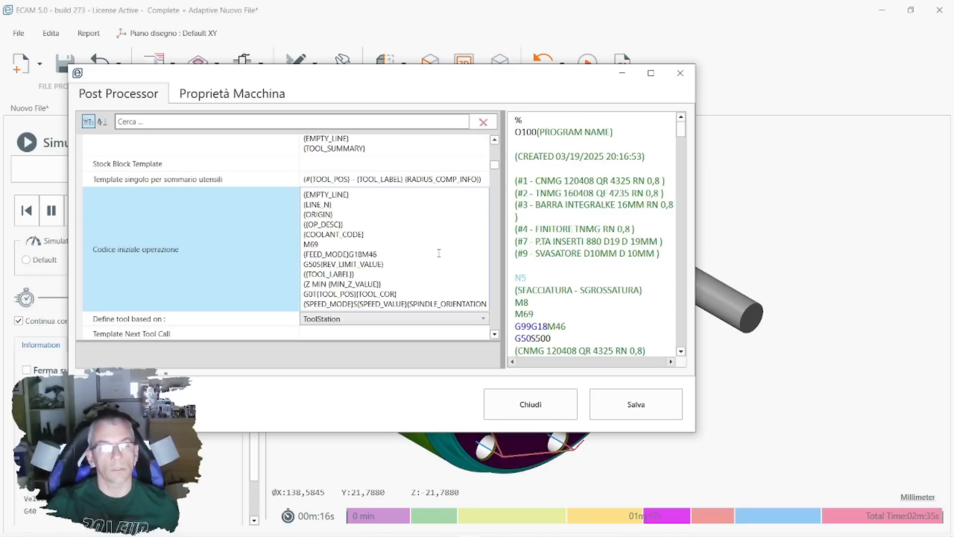
{"action": "scroll", "coordinate": [544, 242], "scroll_direction": "down", "scroll_amount": 3}
{"action": "scroll", "coordinate": [544, 242], "scroll_direction": "down", "scroll_amount": 3}
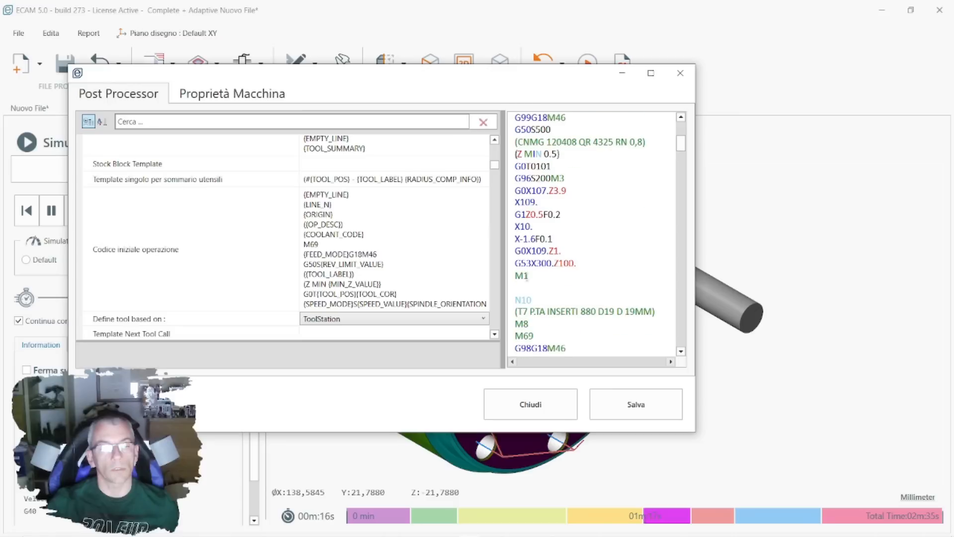
{"action": "scroll", "coordinate": [403, 272], "scroll_direction": "down", "scroll_amount": 6}
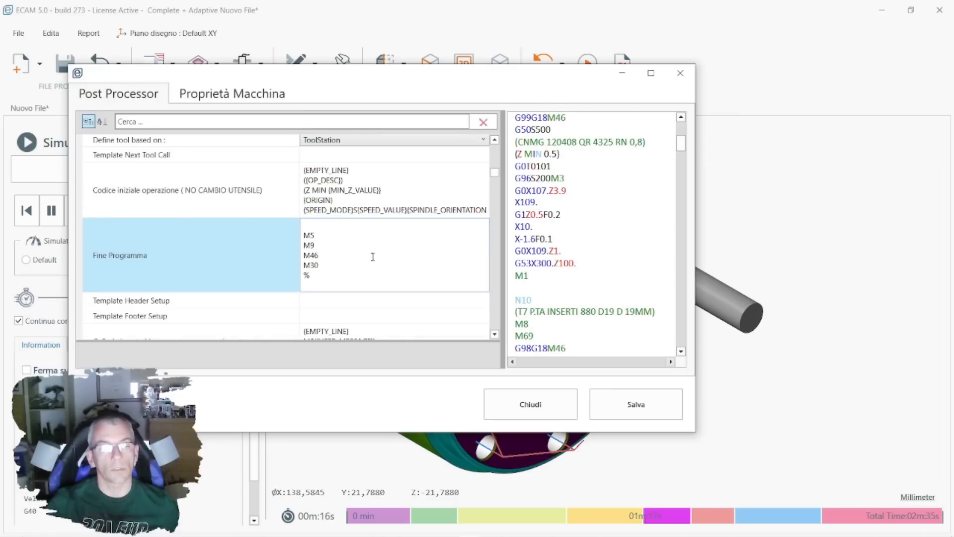
Inspect the Call automatic tailstock template's M1 line and the Formattazione Codice settings, then close the post processor editor without saving.
{"action": "scroll", "coordinate": [370, 243], "scroll_direction": "down", "scroll_amount": 5}
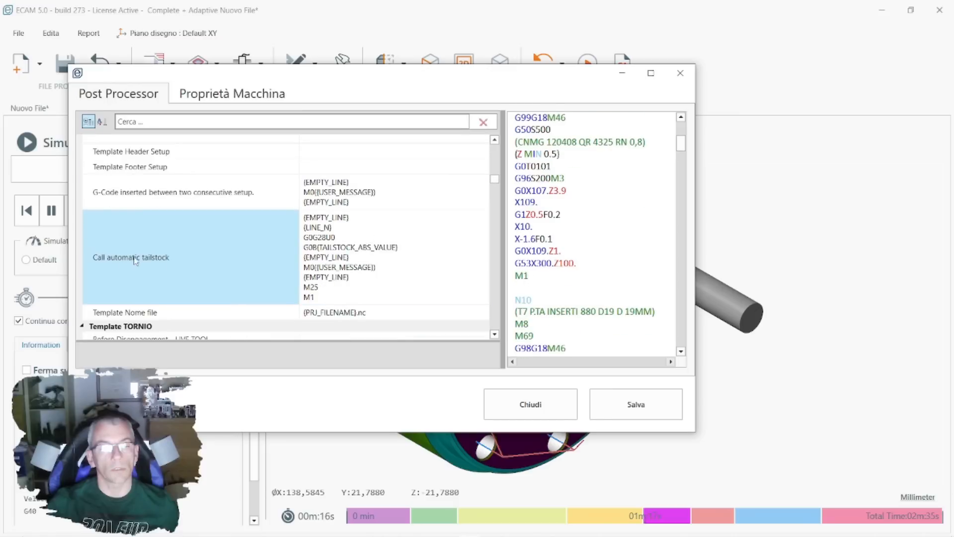
{"action": "left_click_drag", "start_coordinate": [318, 300], "coordinate": [297, 296]}
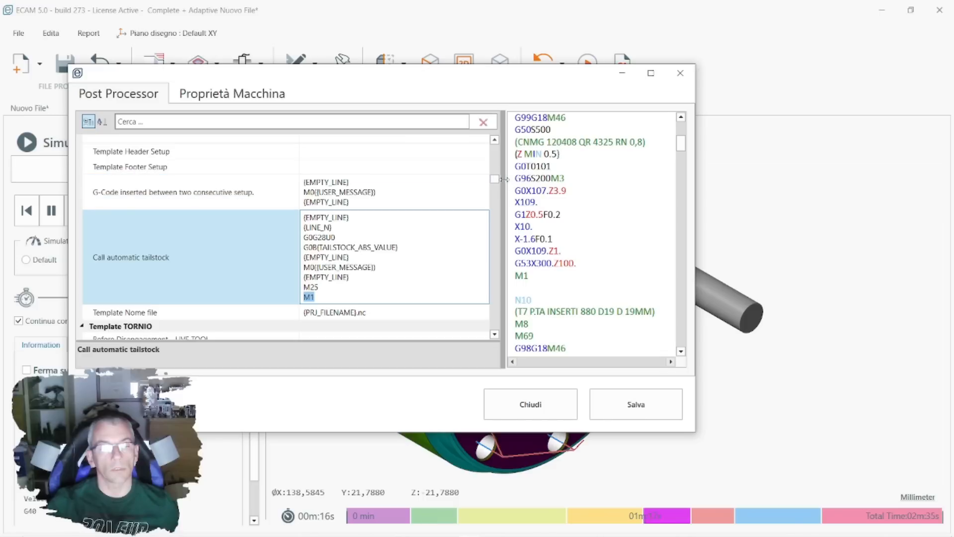
{"action": "left_click_drag", "start_coordinate": [494, 179], "coordinate": [494, 150]}
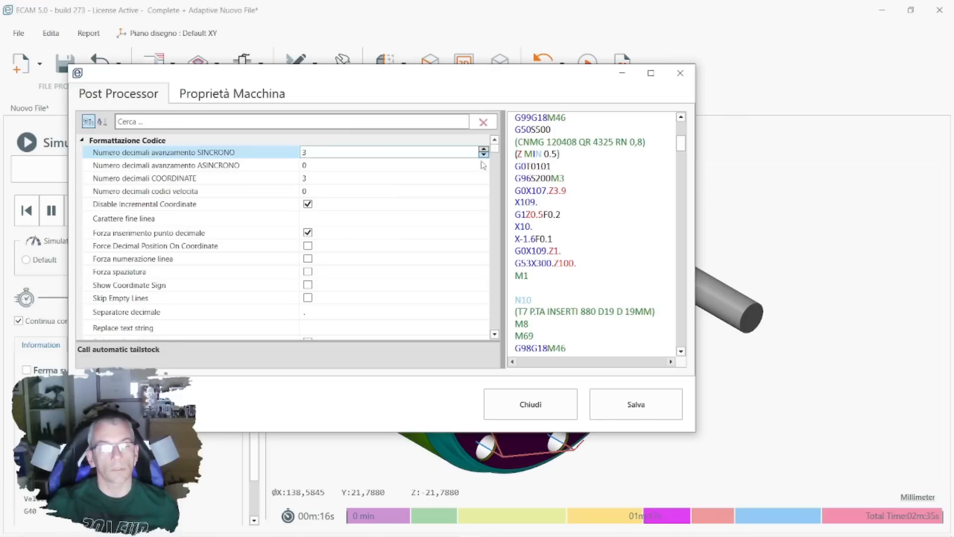
{"action": "left_click", "coordinate": [559, 410]}
Generate the G-code file no_name.nc again, look through its machining blocks and close the file.
{"action": "left_click", "coordinate": [591, 329]}
{"action": "scroll", "coordinate": [509, 315], "scroll_direction": "down", "scroll_amount": 9}
{"action": "scroll", "coordinate": [357, 340], "scroll_direction": "down", "scroll_amount": 12}
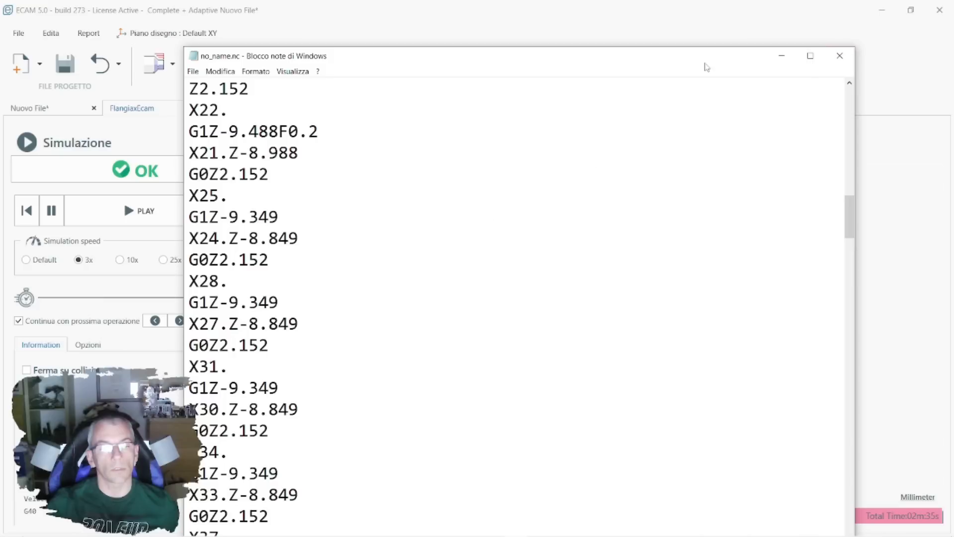
{"action": "left_click", "coordinate": [840, 59]}
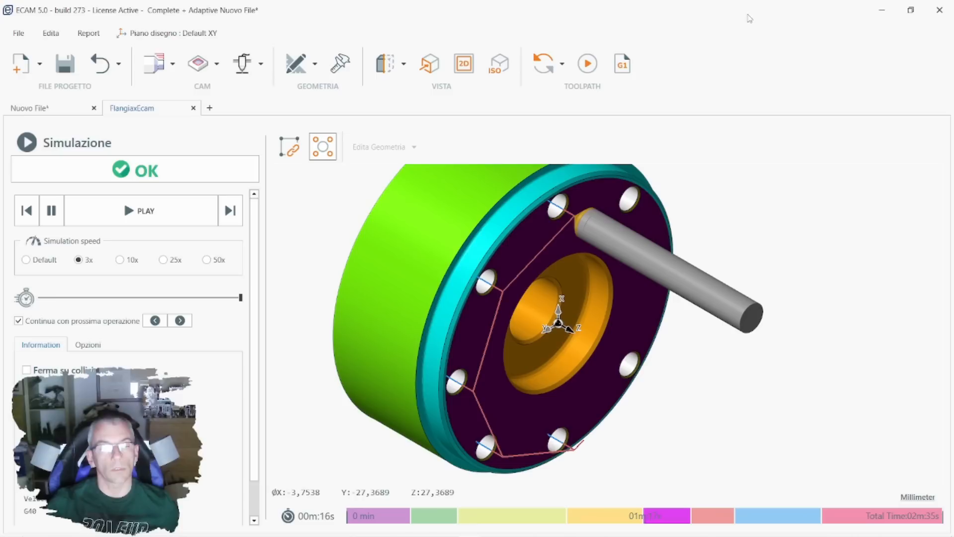
{"action": "middle_click_drag", "start_coordinate": [751, 251], "coordinate": [690, 258]}
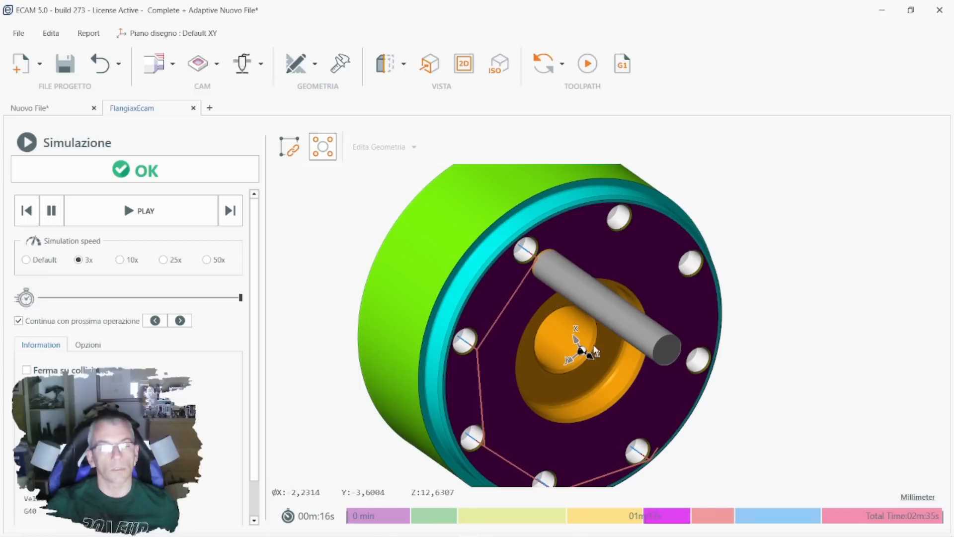
{"action": "middle_click_drag", "start_coordinate": [695, 361], "coordinate": [717, 330]}
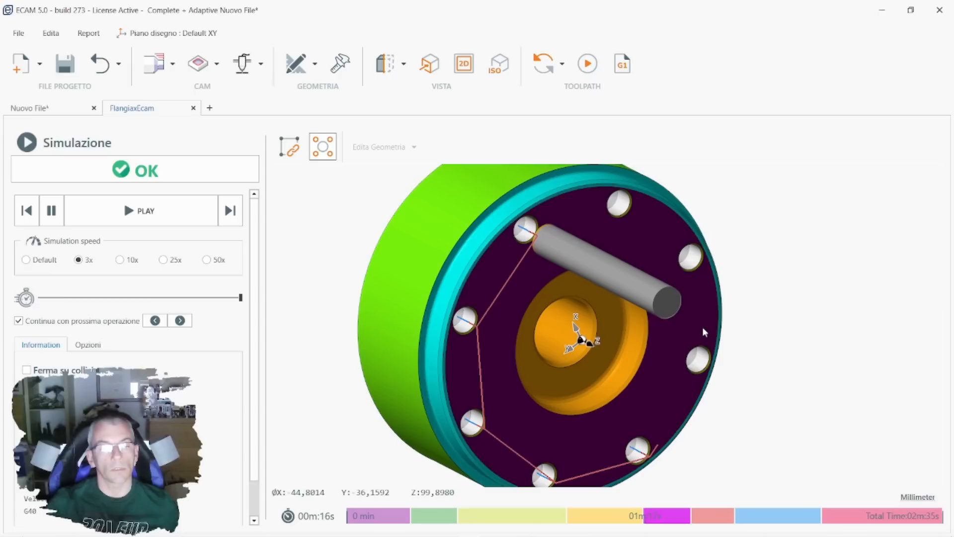